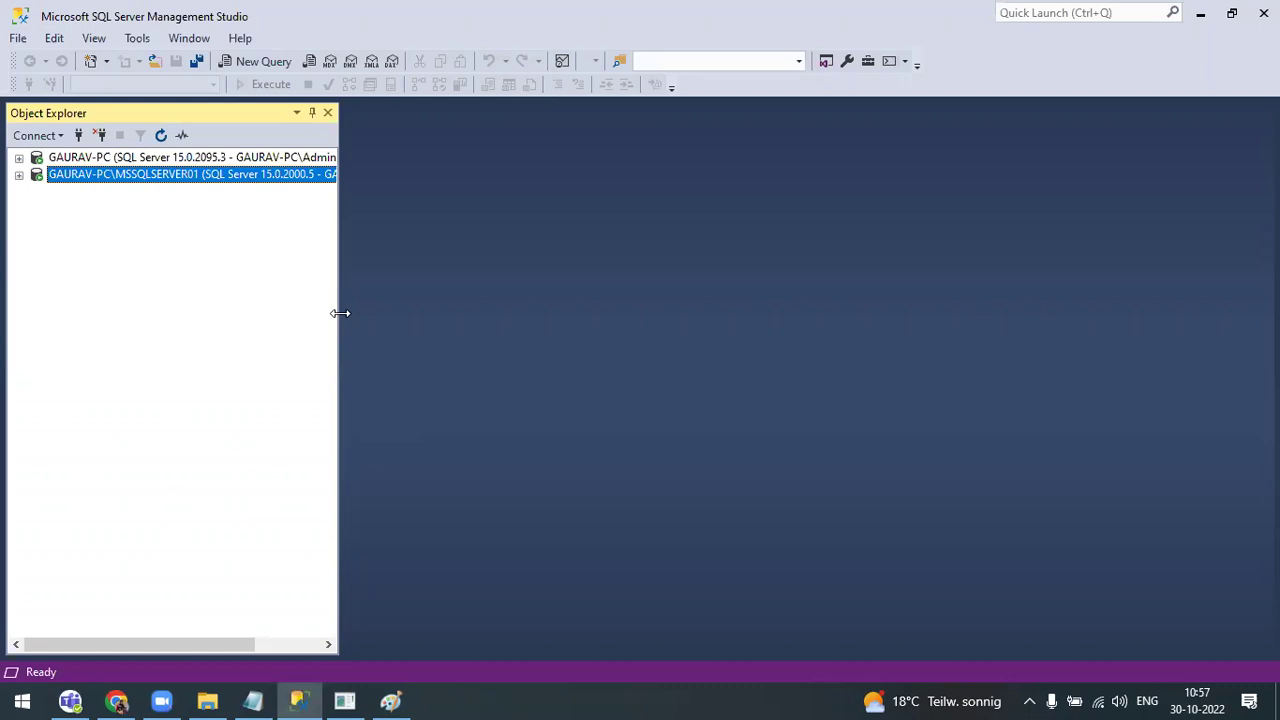
- Widen Object Explorer to fit the full server names and compare the version builds of the two connected instances
drag(340, 313, 491, 357)
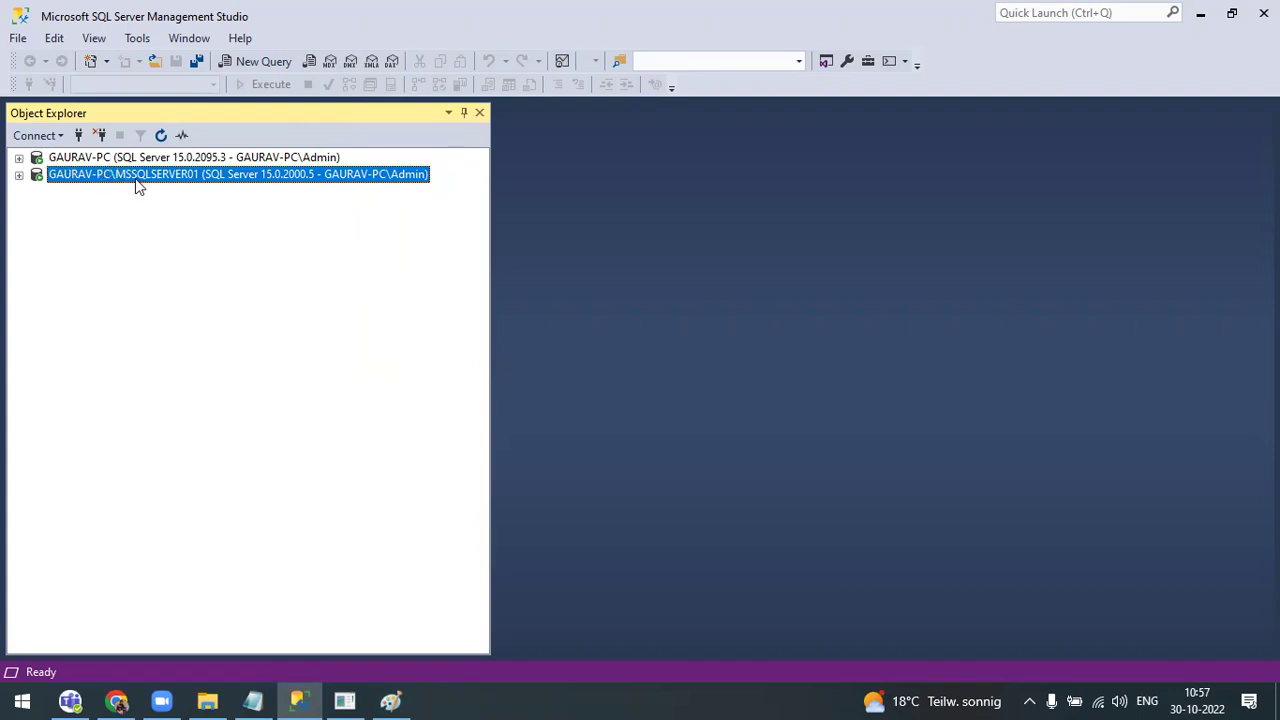
click(97, 160)
click(134, 178)
click(286, 160)
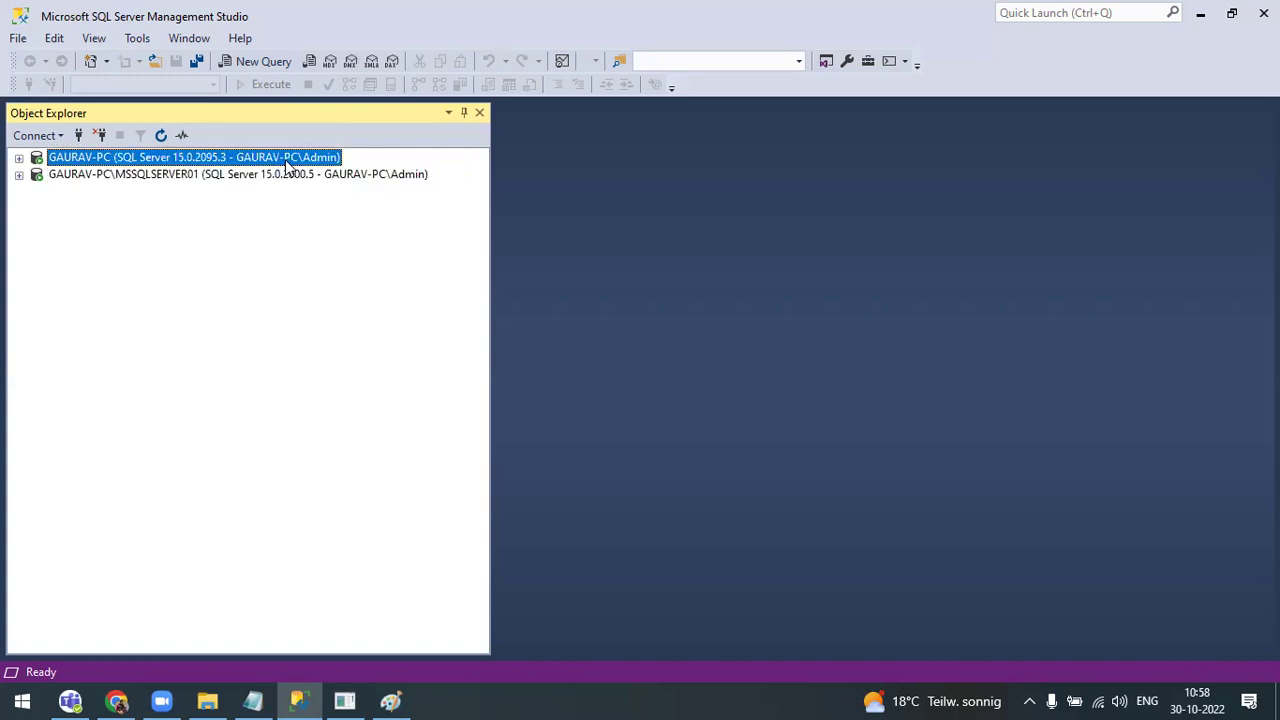
click(280, 178)
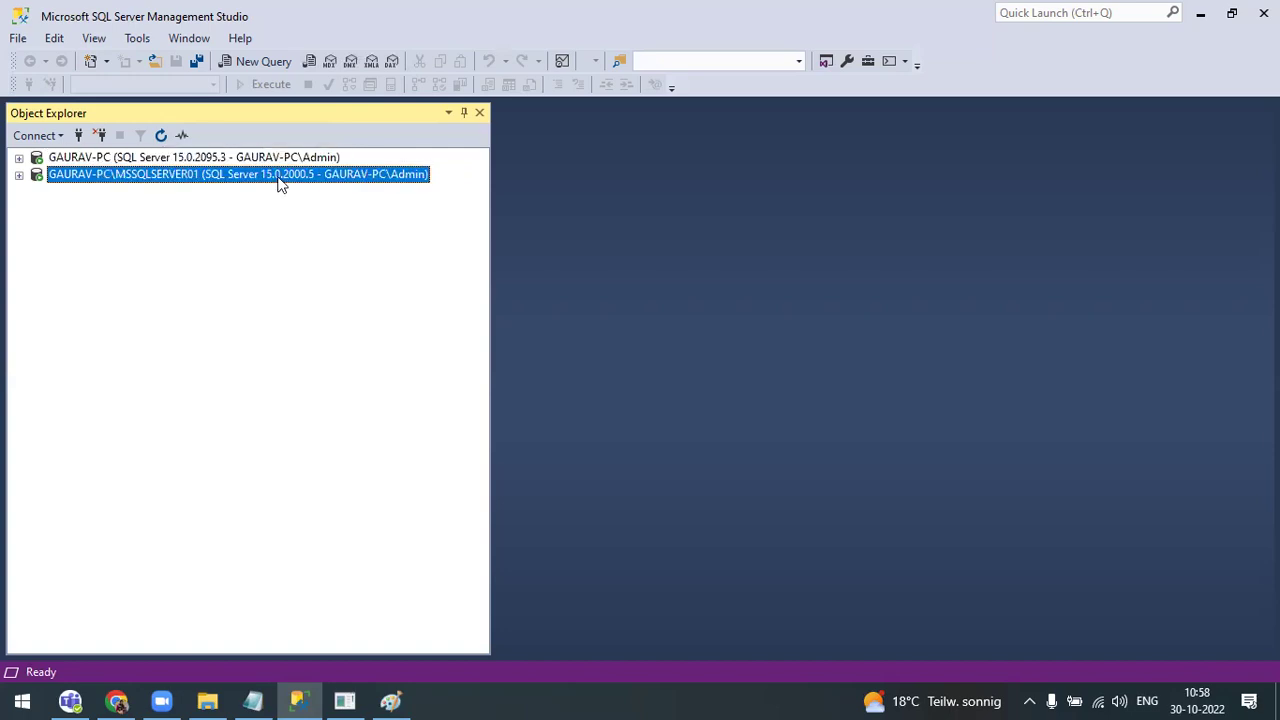
- Expand both server instances, collapse the first instance's Security folder, and narrow Object Explorer to fit the server names
click(19, 175)
click(19, 158)
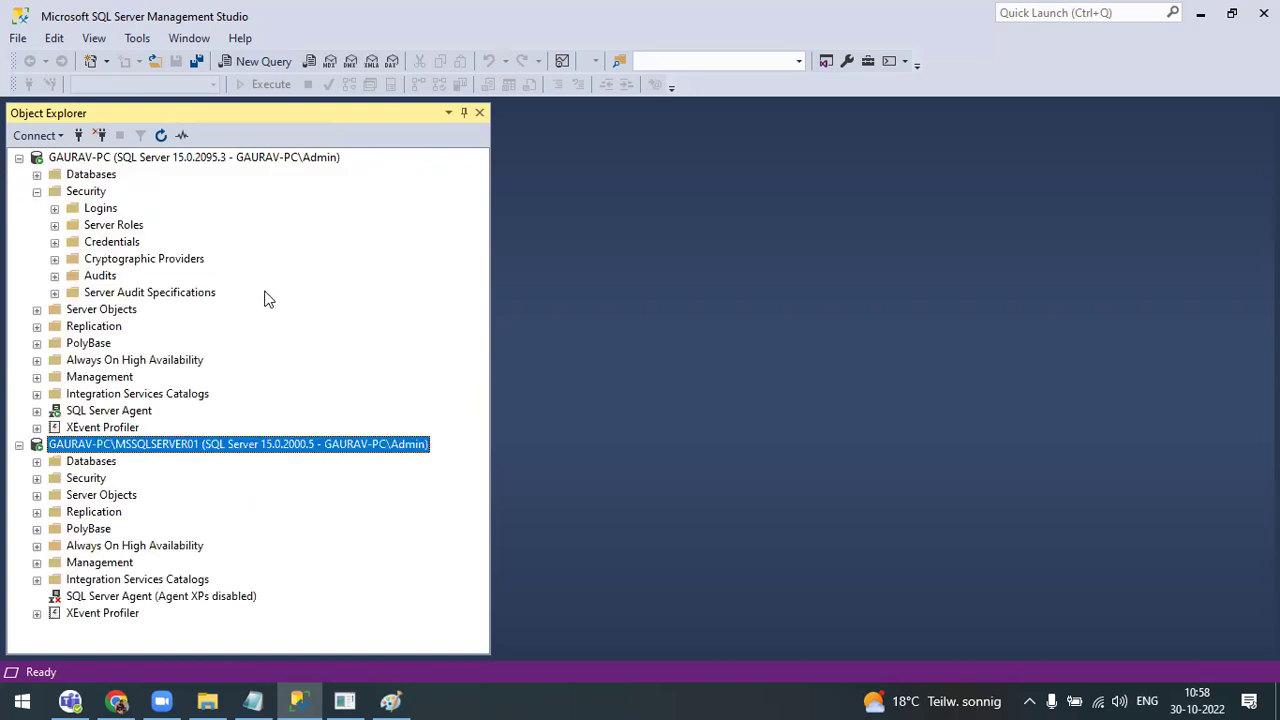
click(38, 191)
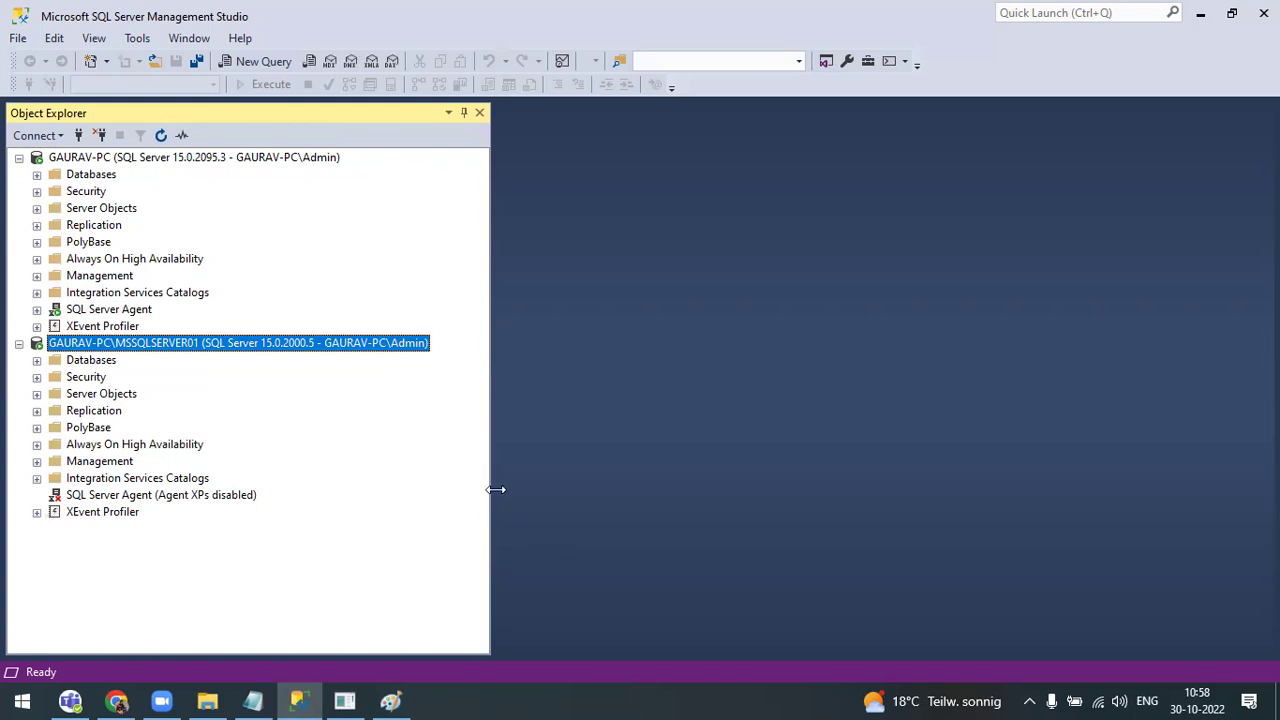
drag(449, 478, 442, 470)
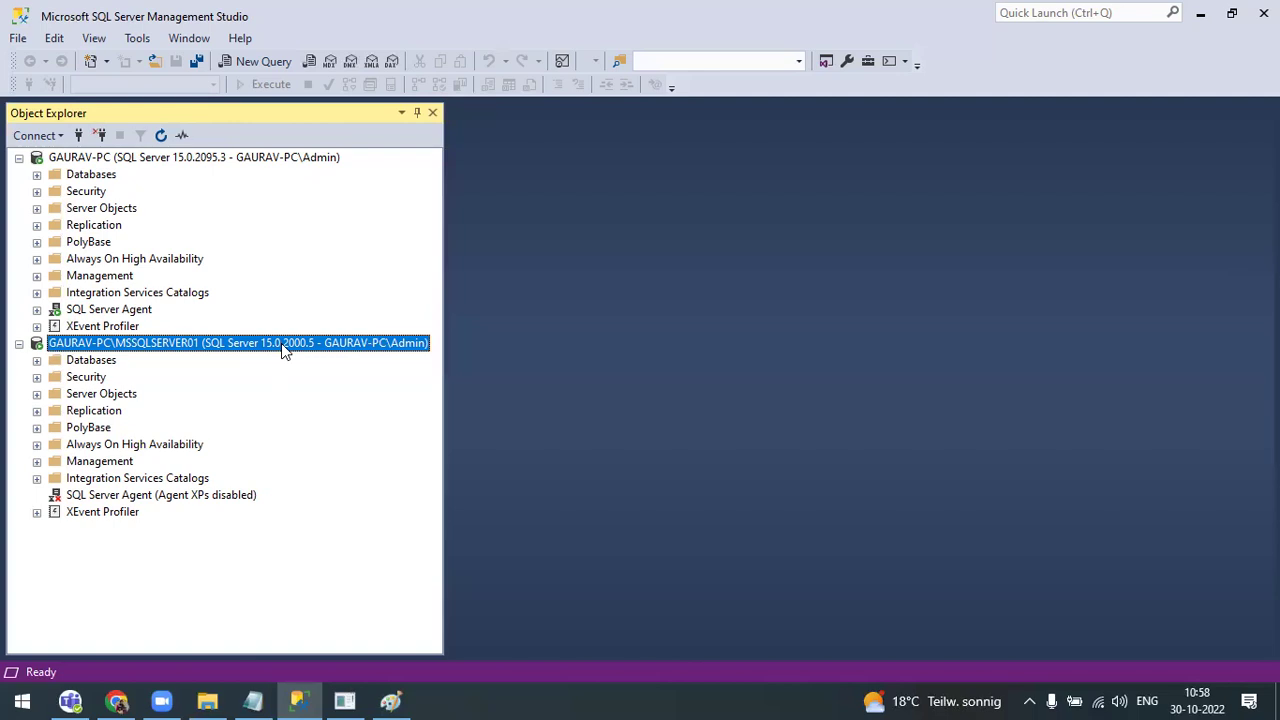
- Switch to File Explorer and look through the Downloads folder for SQL Server update files, collapsing the Today group
click(207, 700)
scroll(257, 300, up, 5)
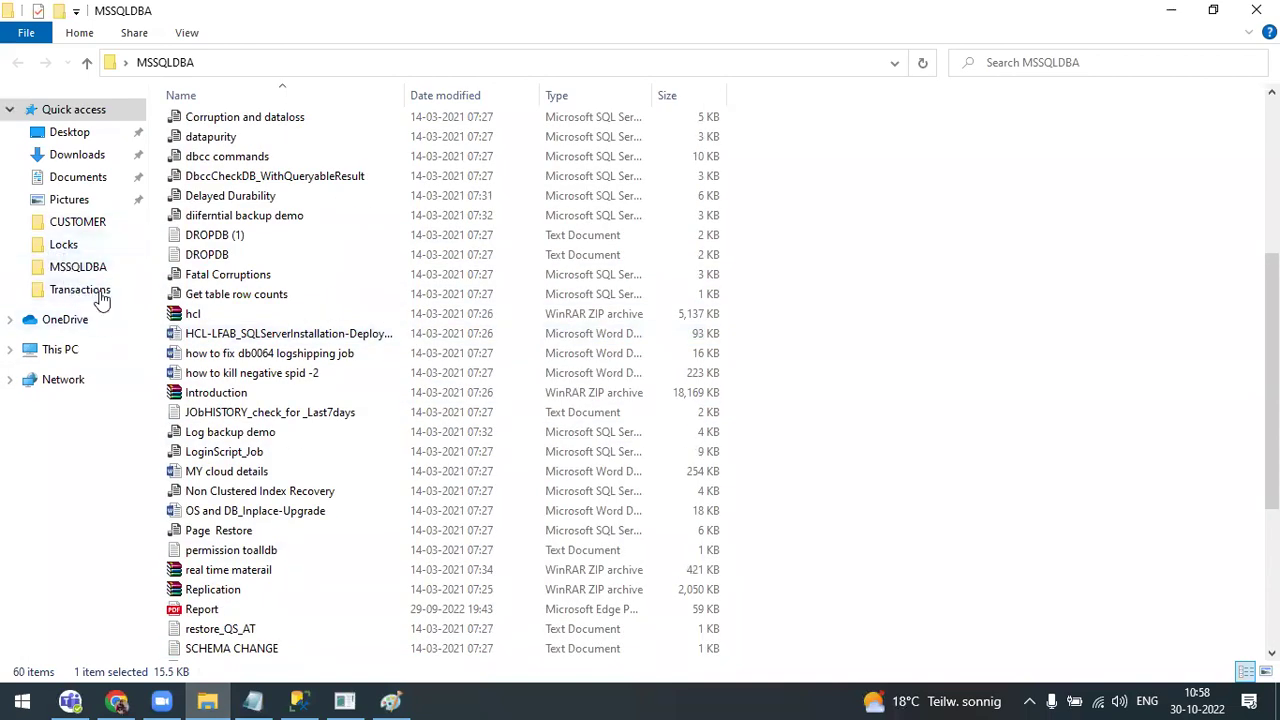
click(80, 160)
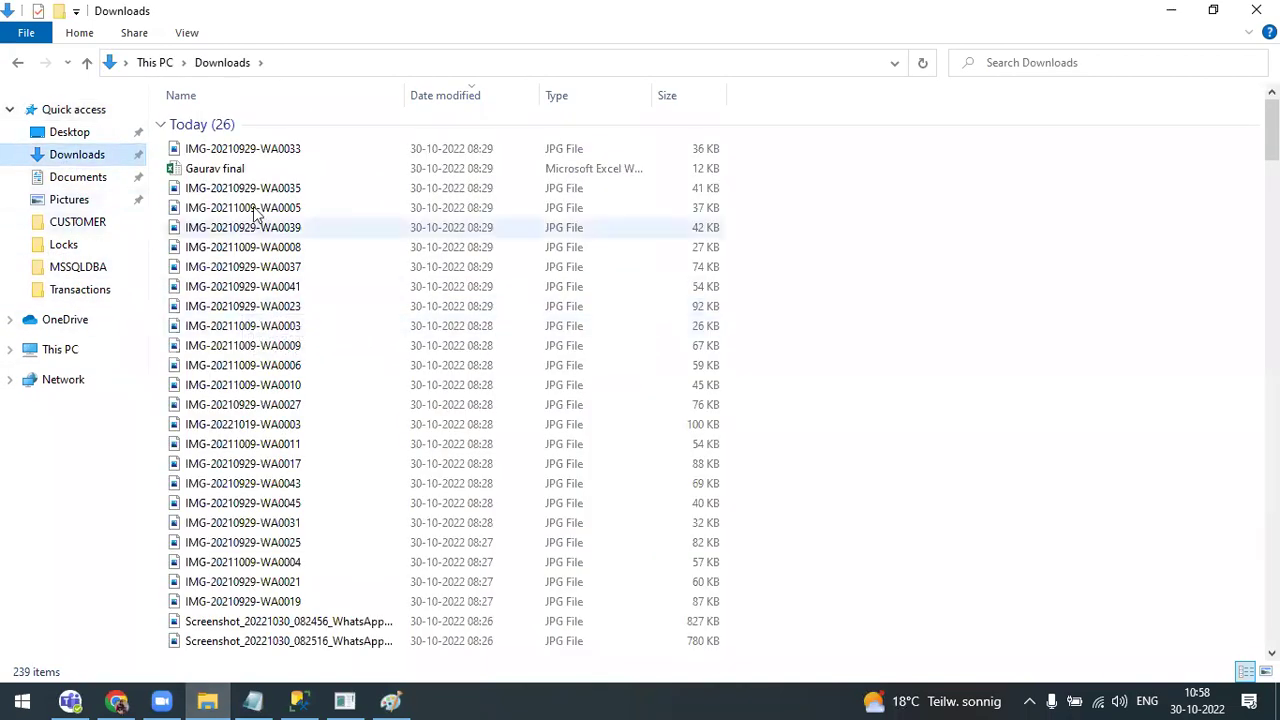
click(160, 124)
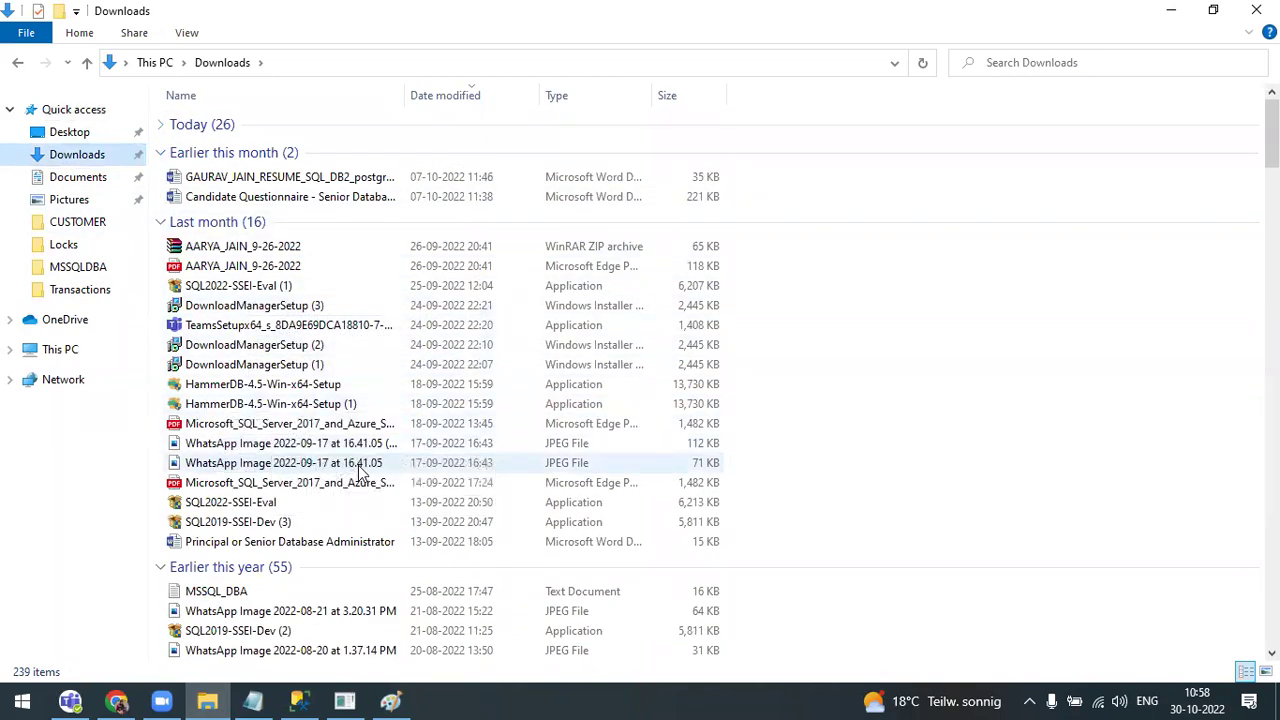
scroll(310, 405, down, 1)
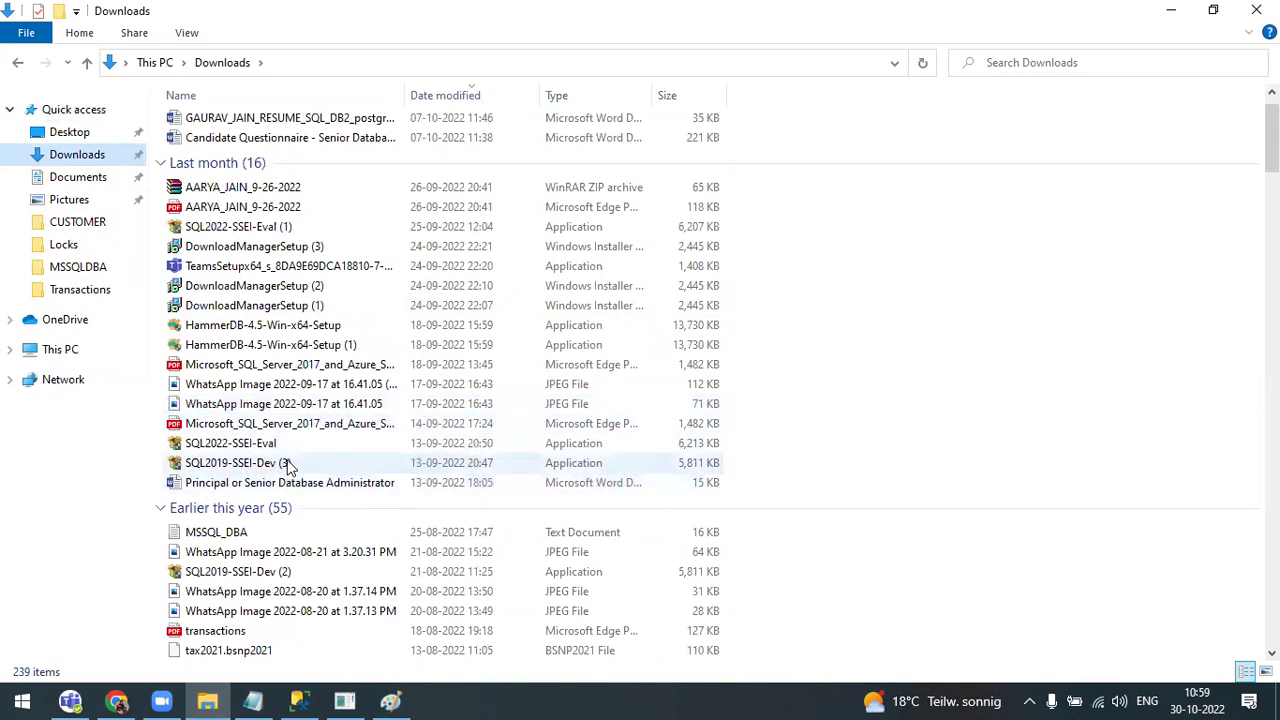
scroll(318, 440, down, 2)
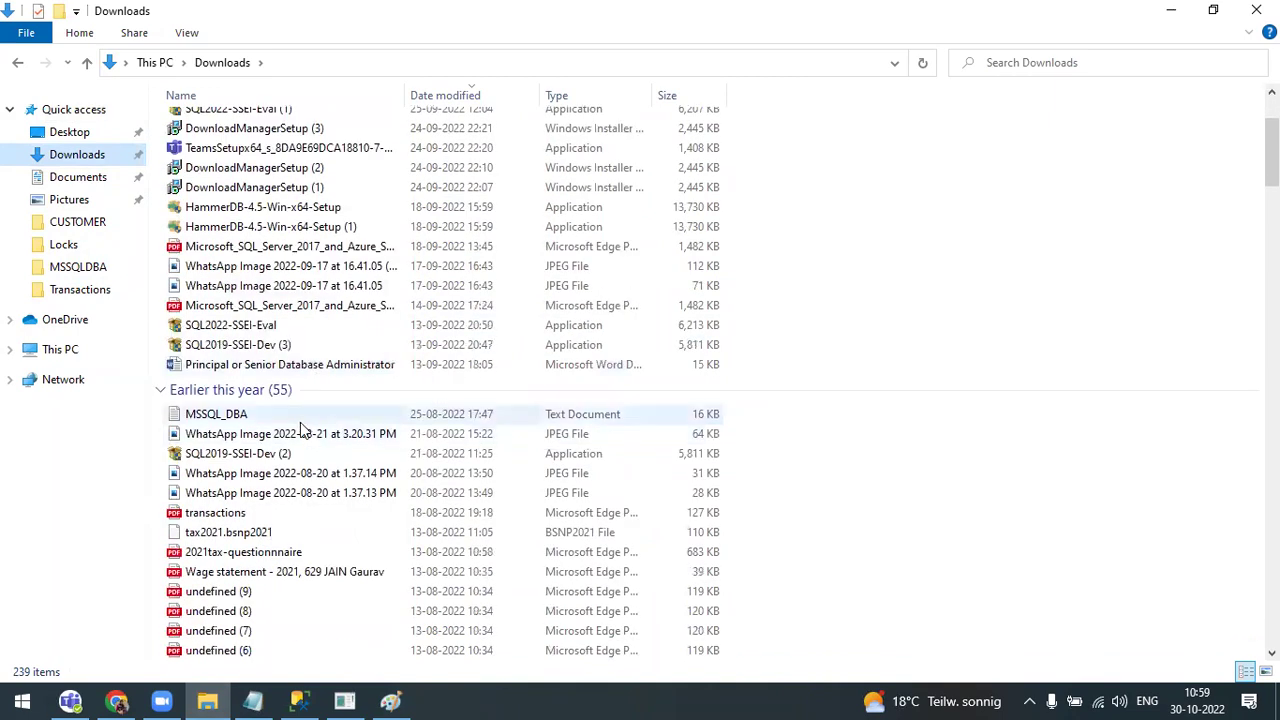
scroll(300, 430, up, 1)
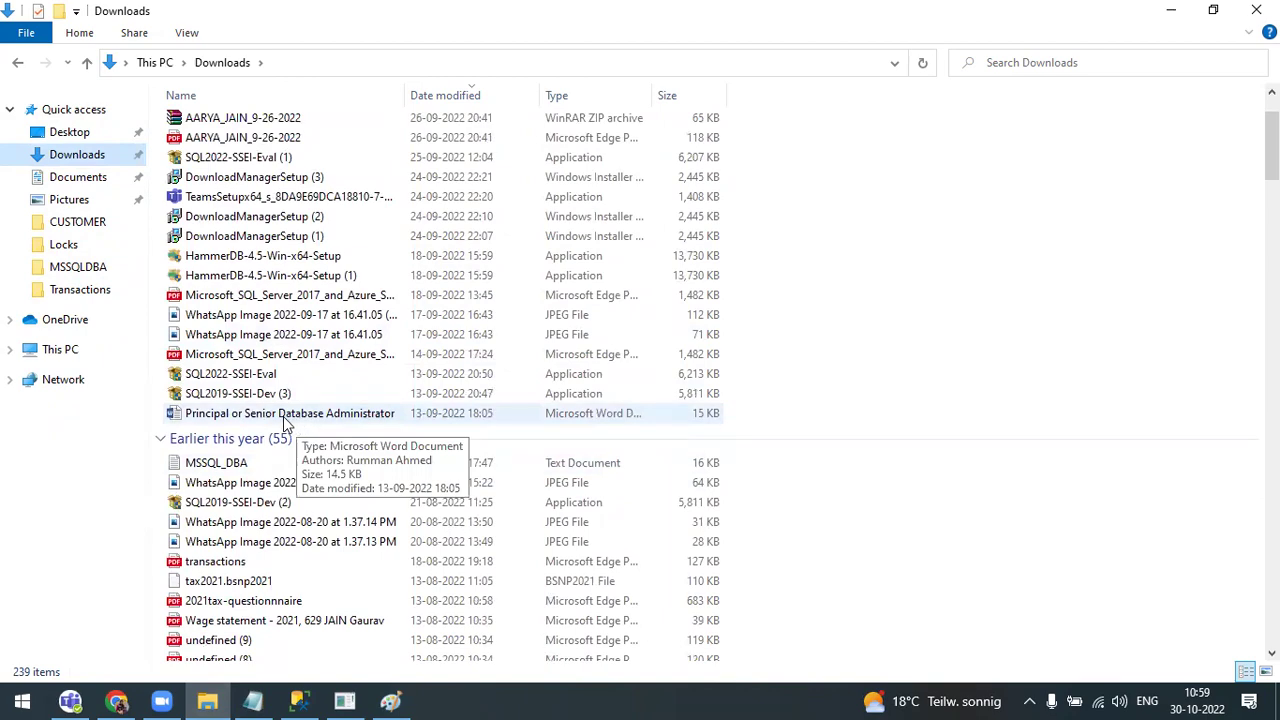
scroll(285, 395, down, 8)
scroll(285, 394, down, 8)
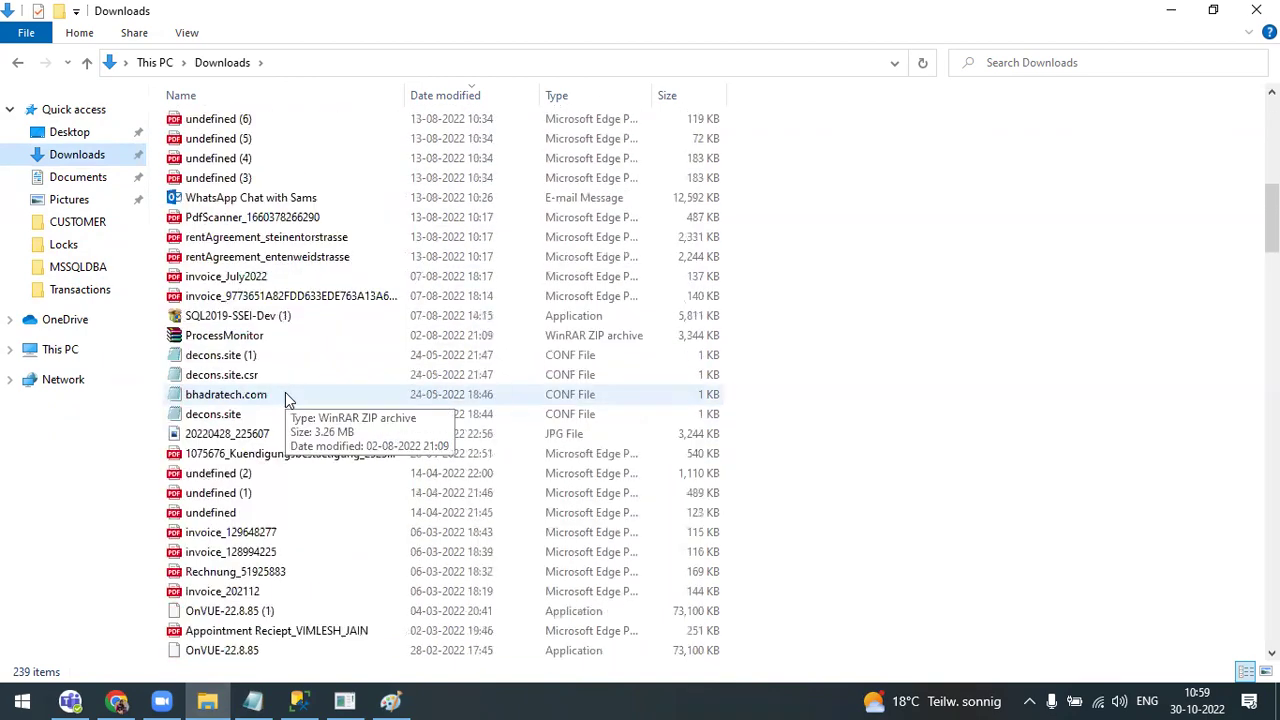
scroll(285, 394, up, 3)
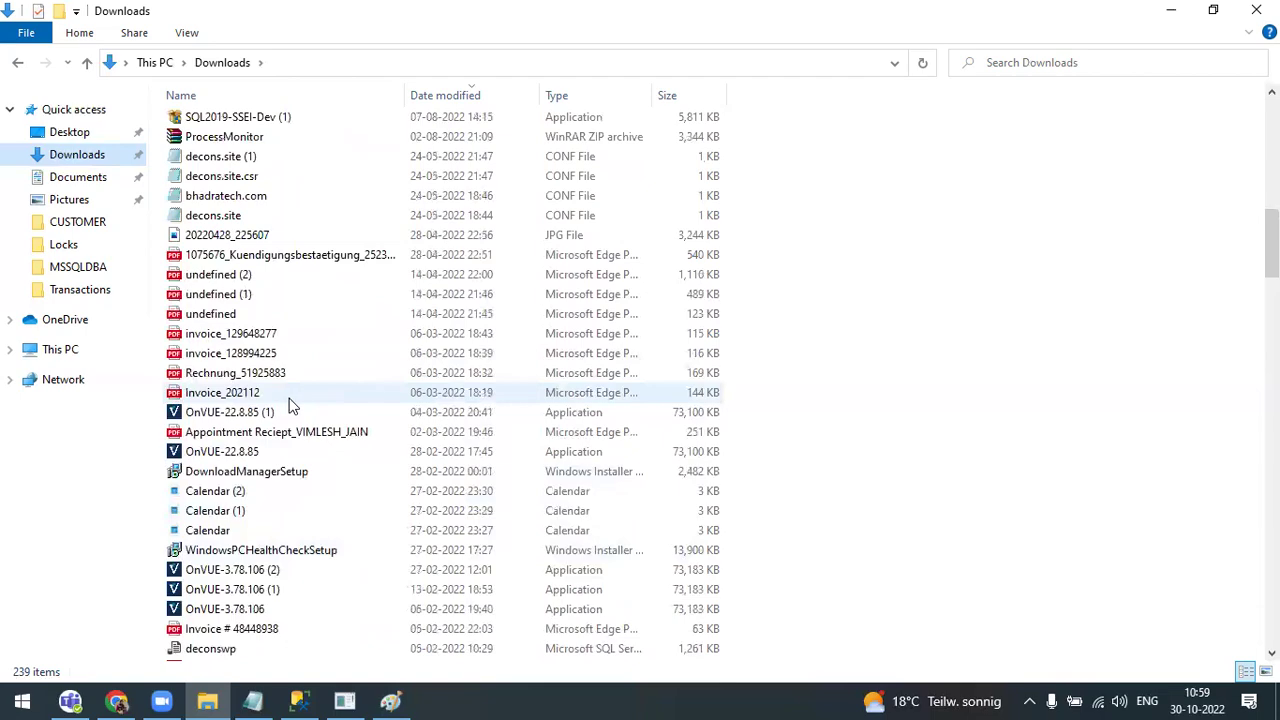
scroll(289, 401, down, 1)
scroll(289, 402, down, 5)
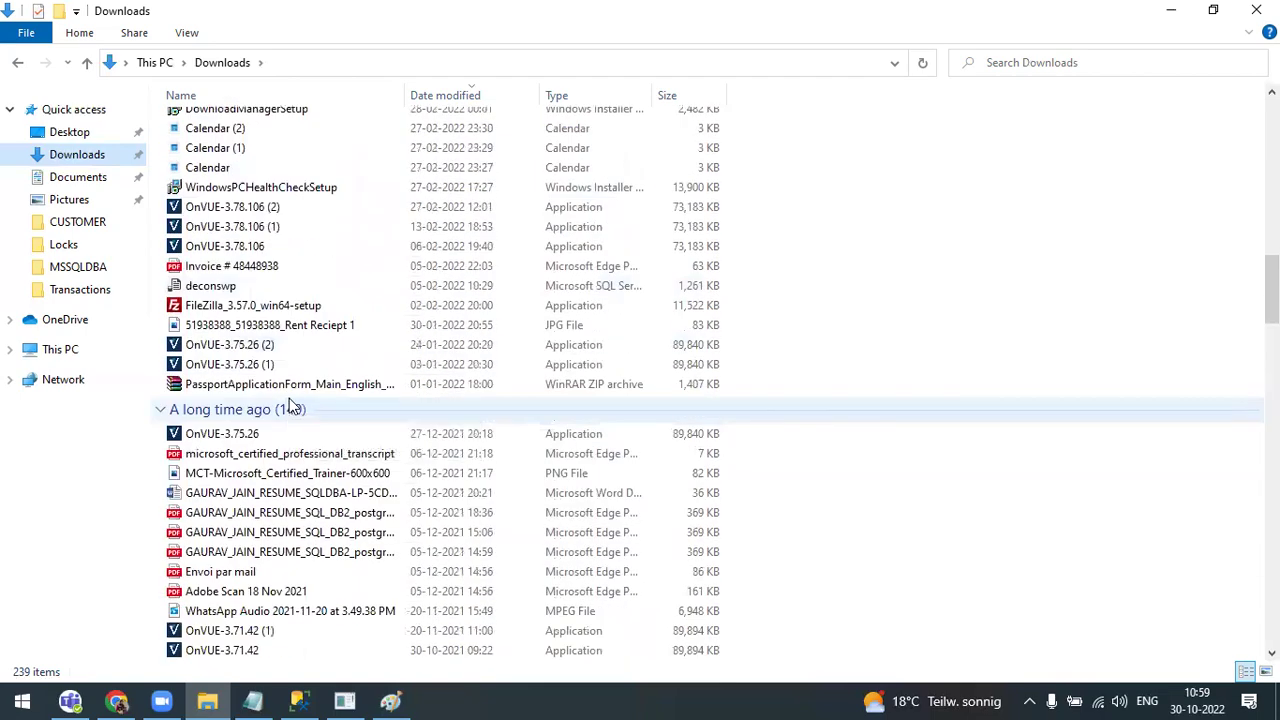
scroll(289, 405, down, 3)
scroll(289, 412, down, 8)
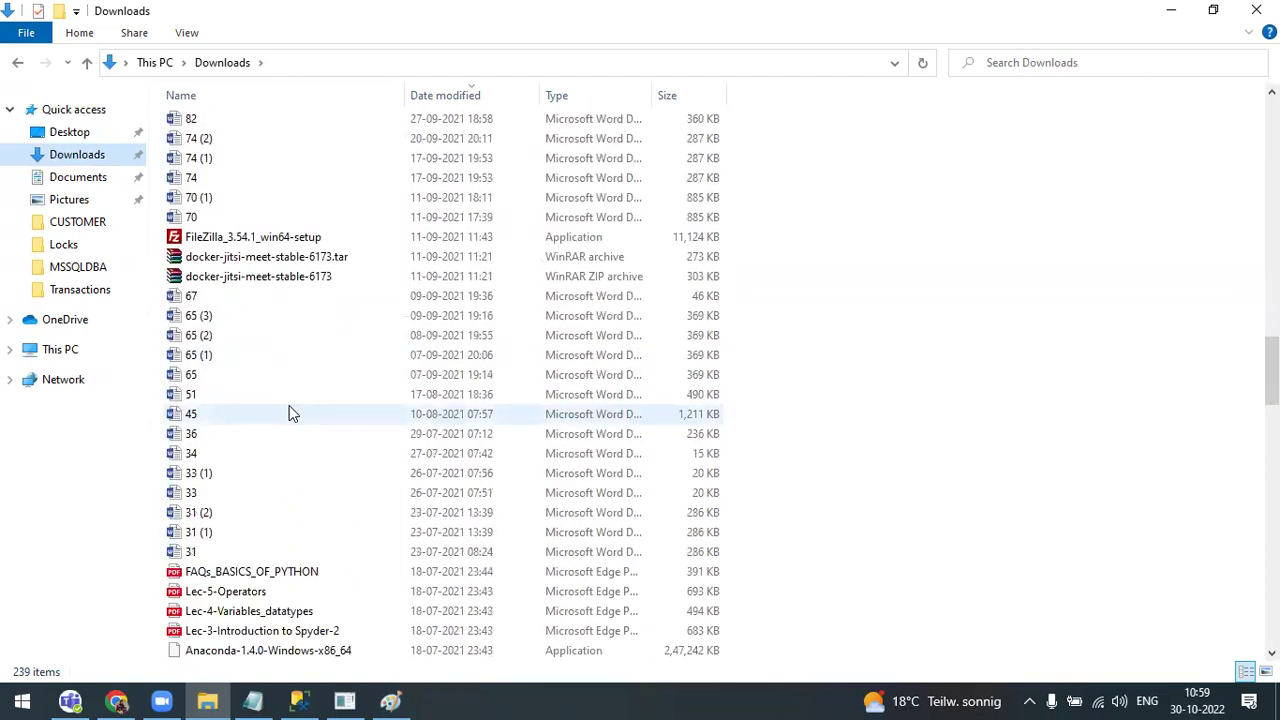
scroll(289, 405, up, 8)
scroll(200, 541, up, 5)
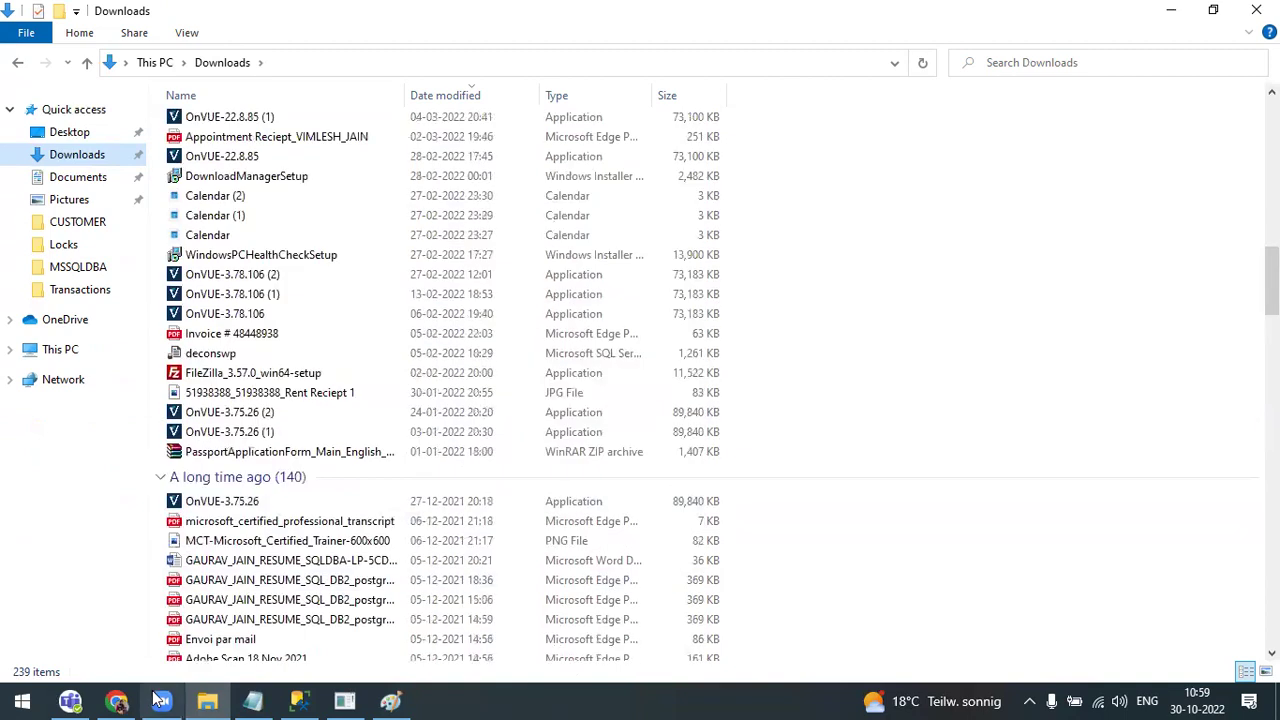
click(298, 701)
click(91, 174)
click(93, 158)
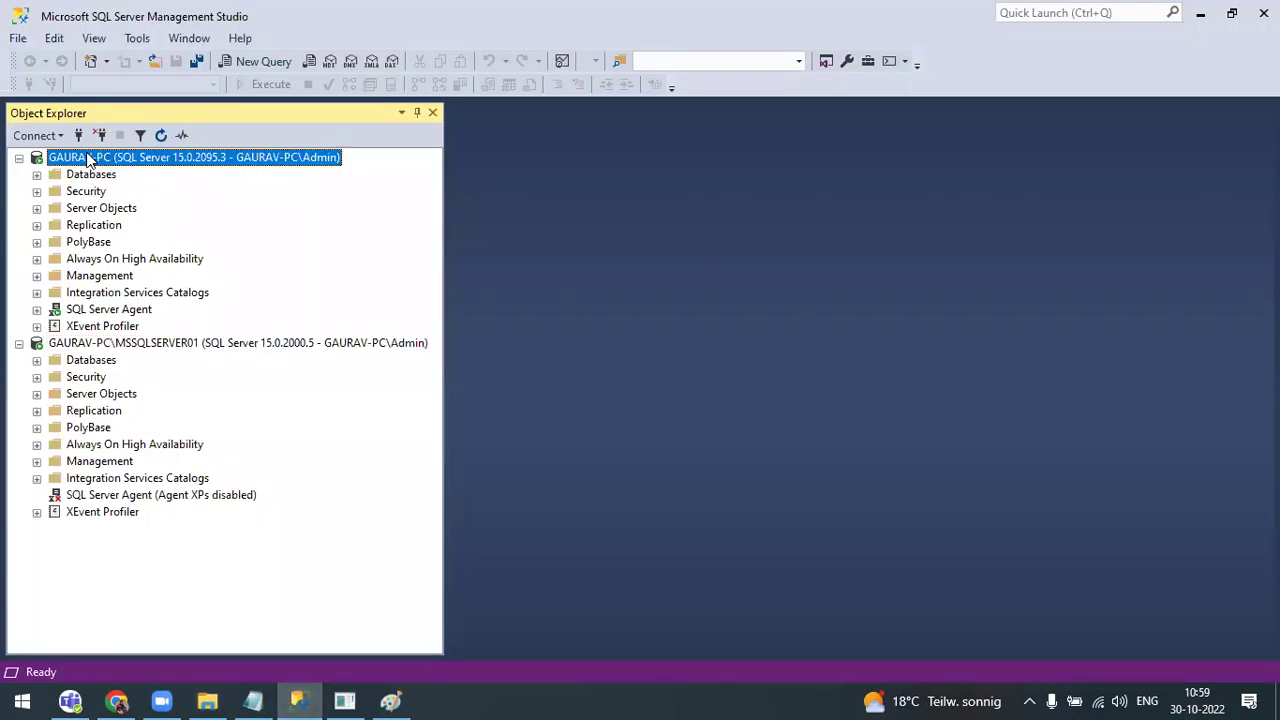
click(259, 61)
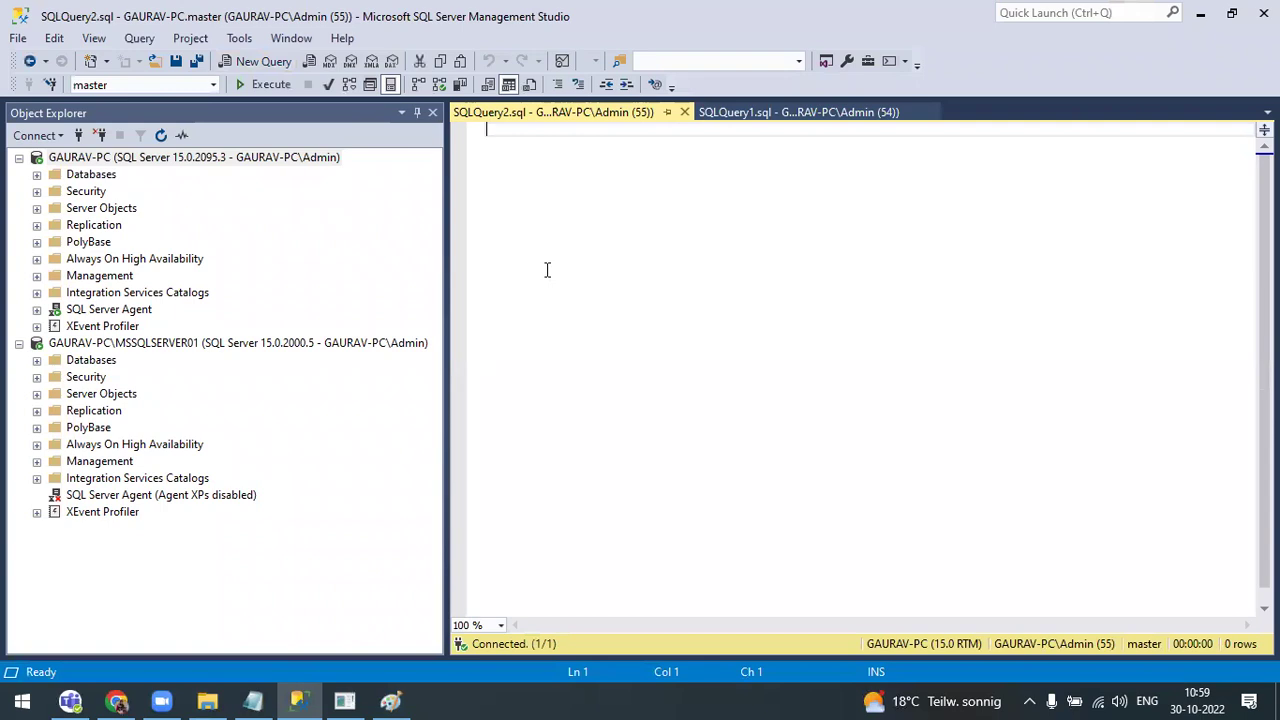
text(select @@version)
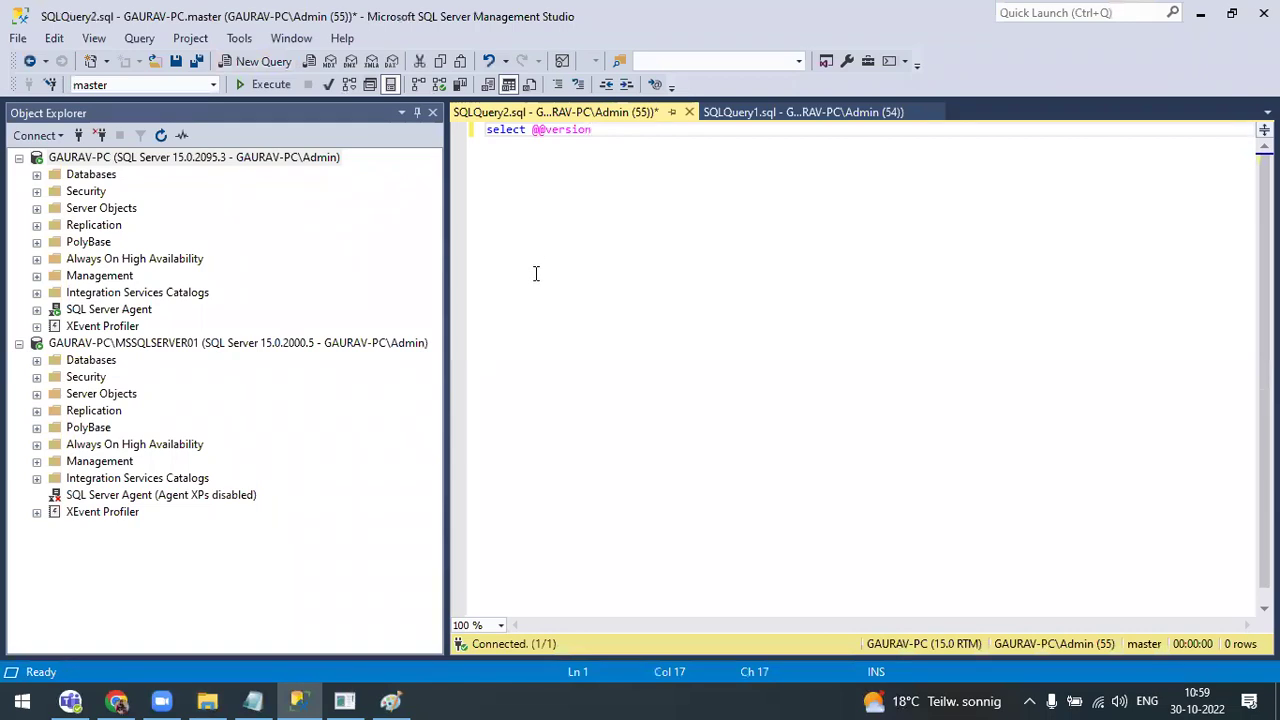
click(264, 86)
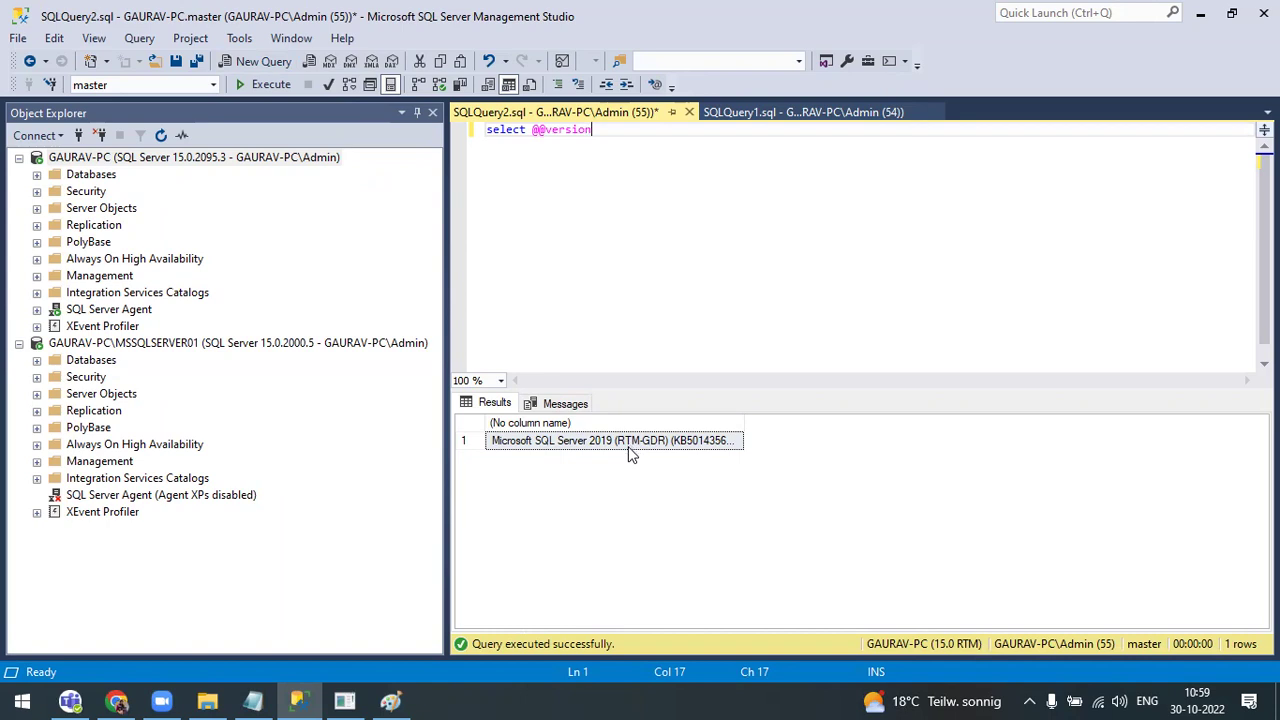
- Change the query's connection to the MSSQLSERVER01 instance and run the version query there
right_click(600, 189)
mouse_move(714, 318)
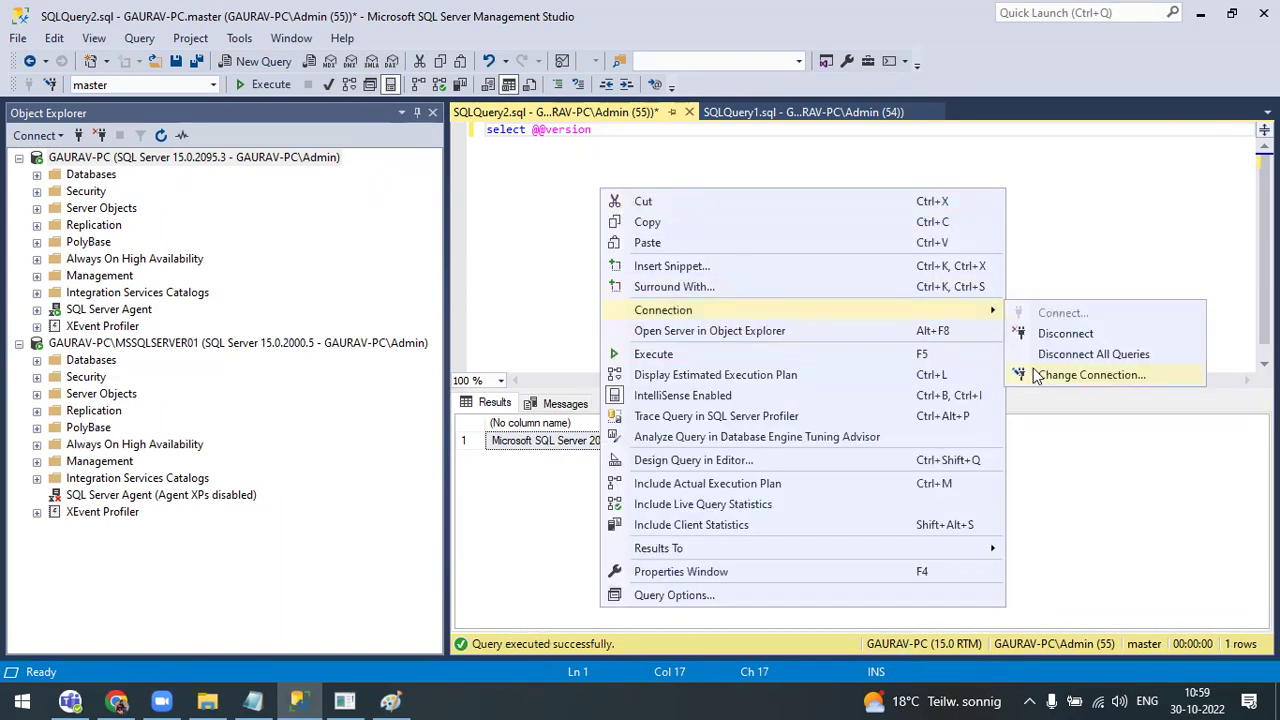
click(1100, 380)
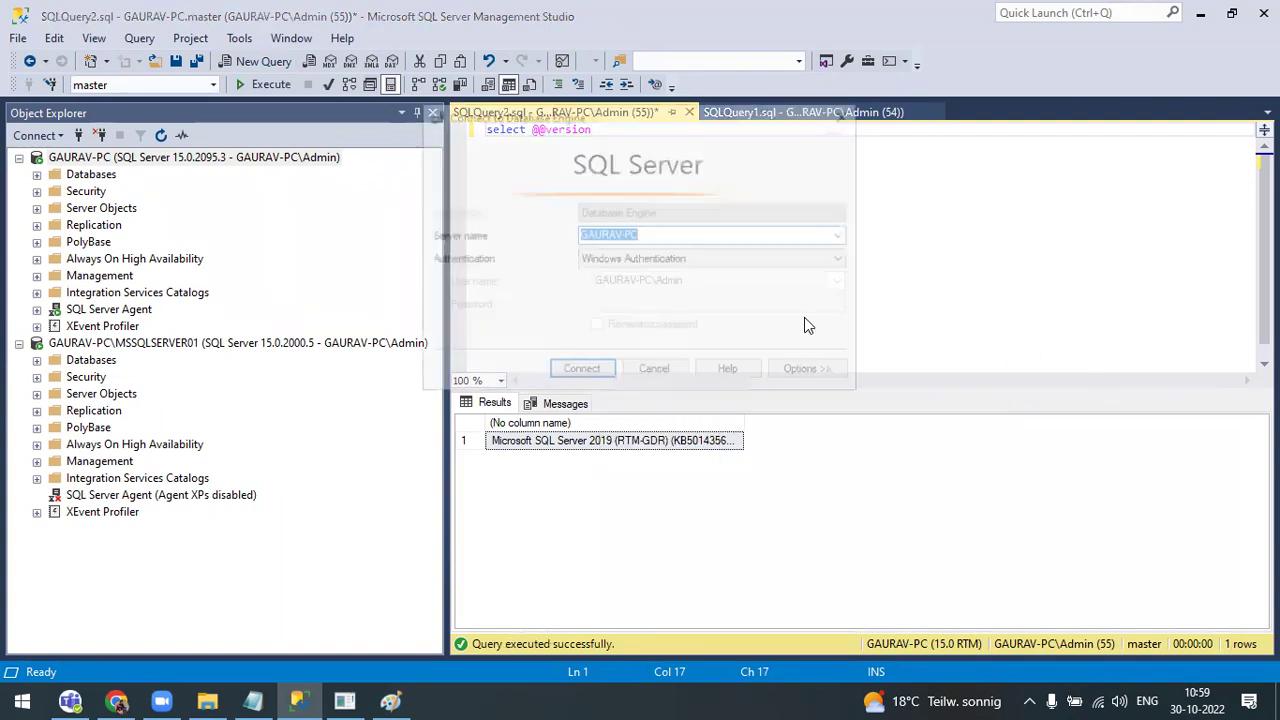
click(844, 236)
click(704, 264)
click(577, 372)
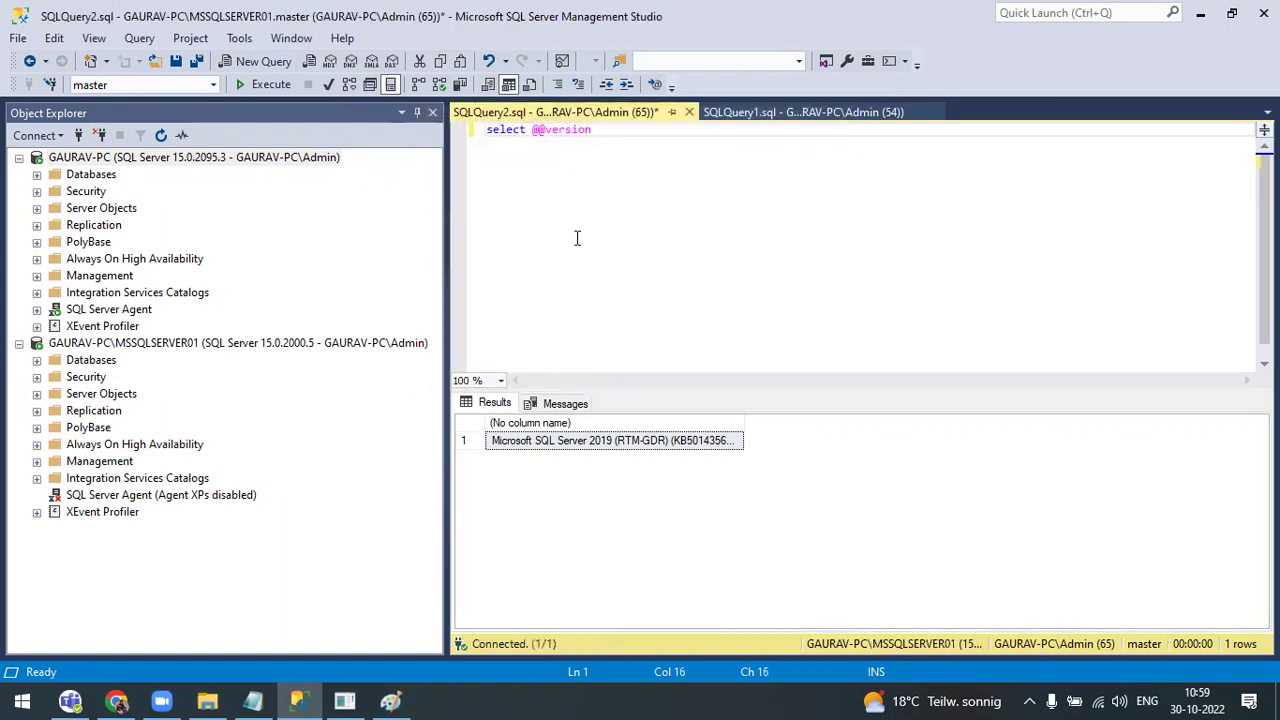
click(264, 86)
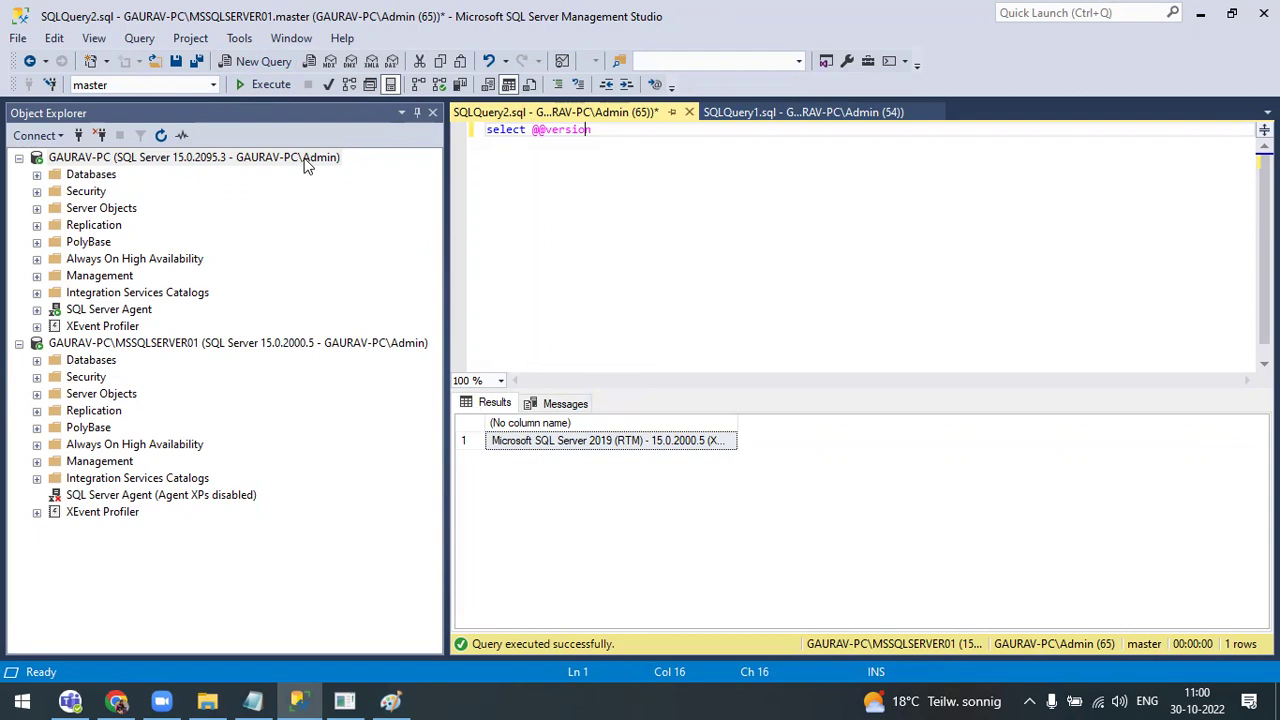
click(508, 209)
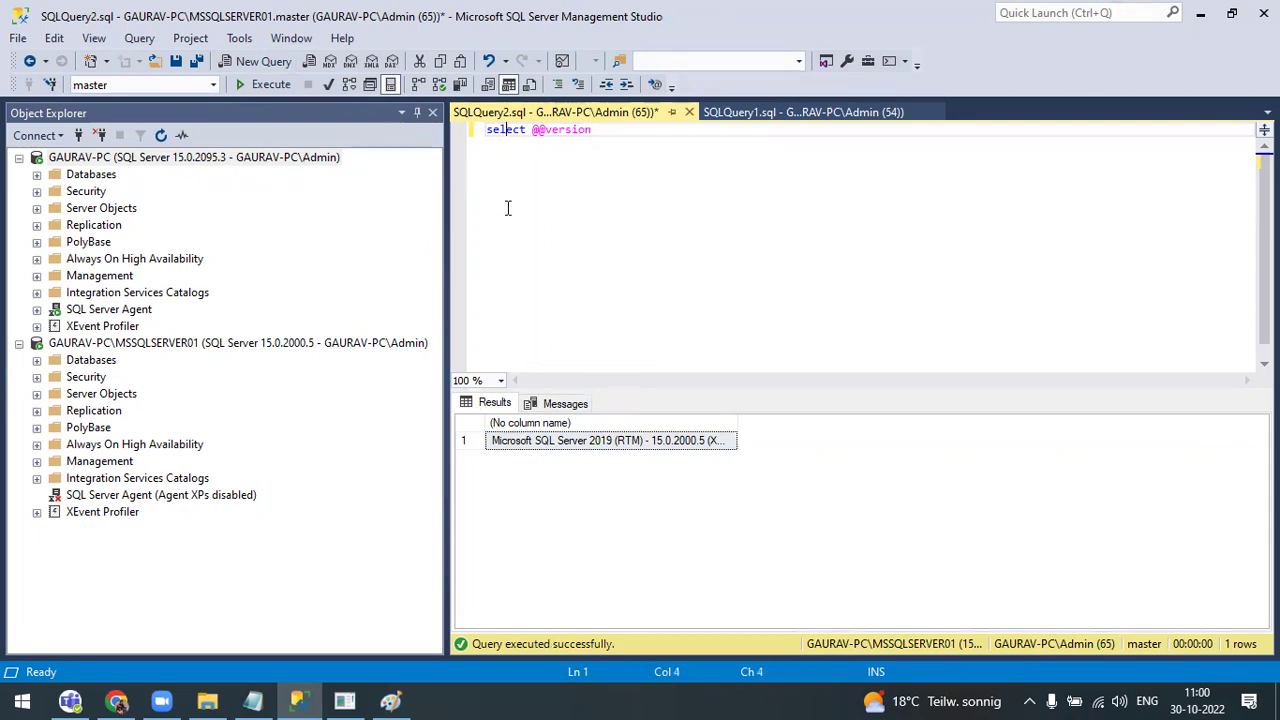
- Switch to Chrome and open a new browser tab
click(117, 701)
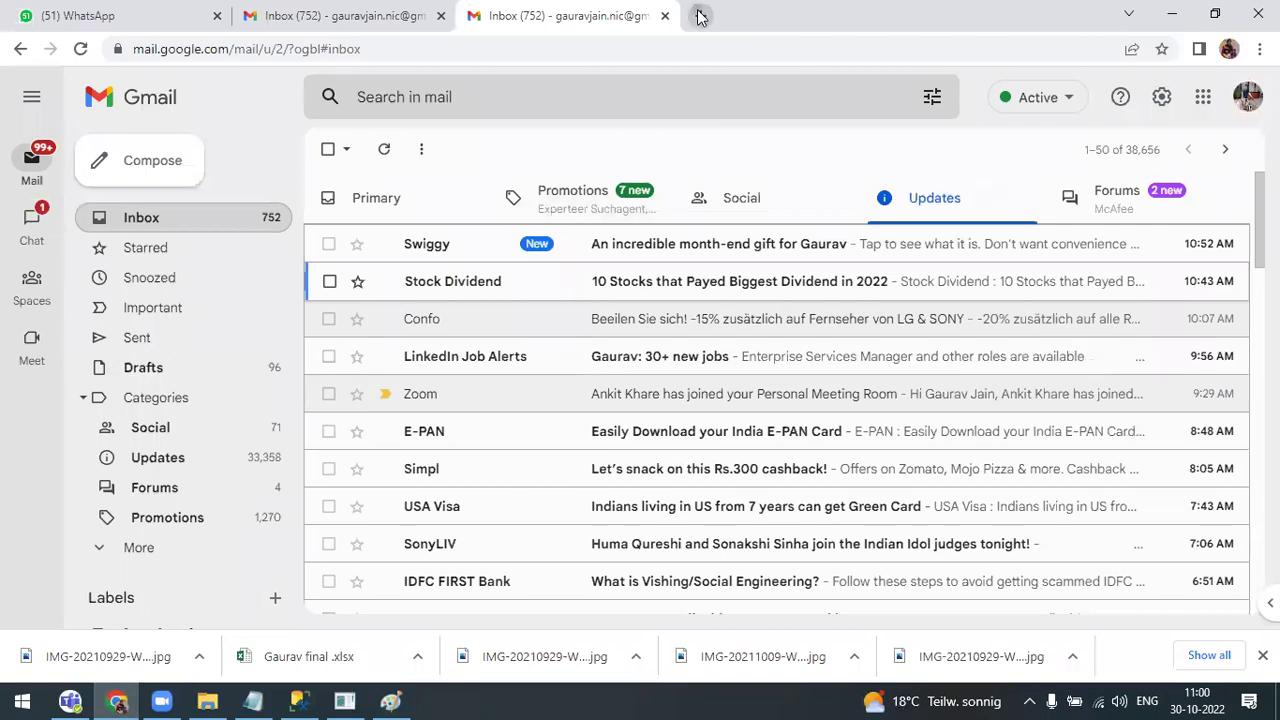
click(697, 13)
text(latest patch)
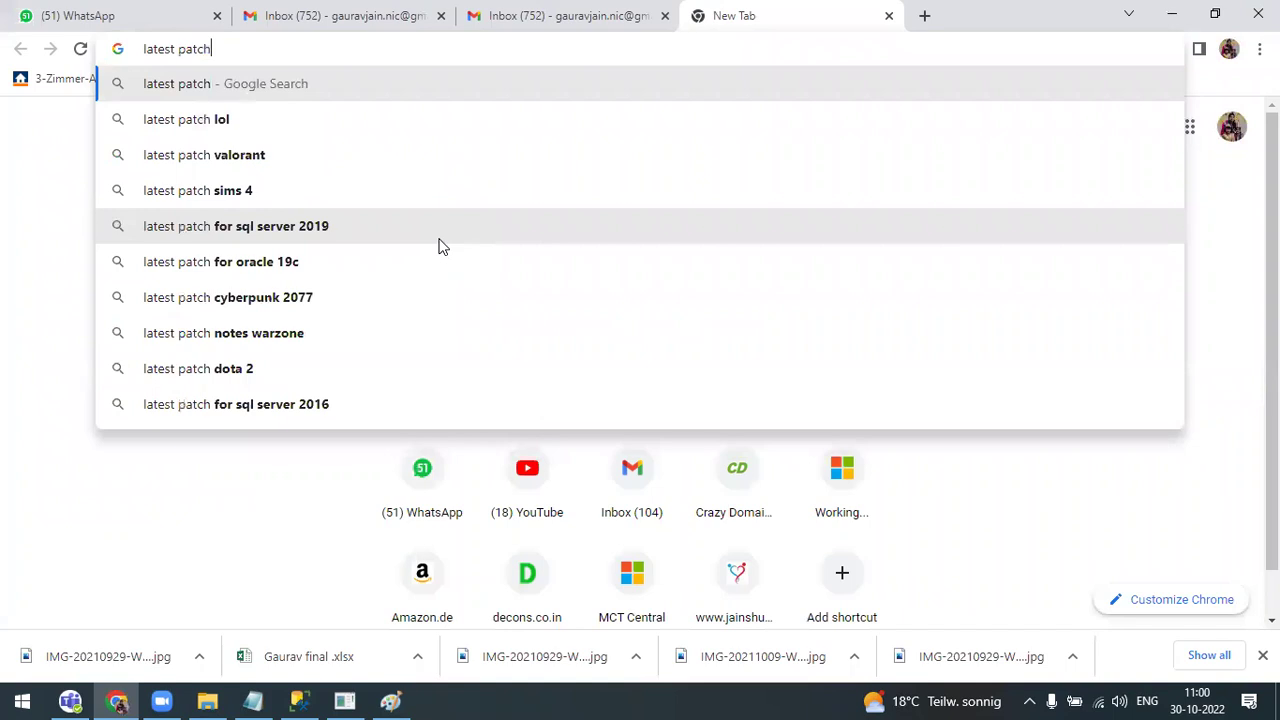
key(BackSpace)
key(BackSpace)
key(BackSpace)
key(BackSpace)
key(BackSpace)
key(BackSpace)
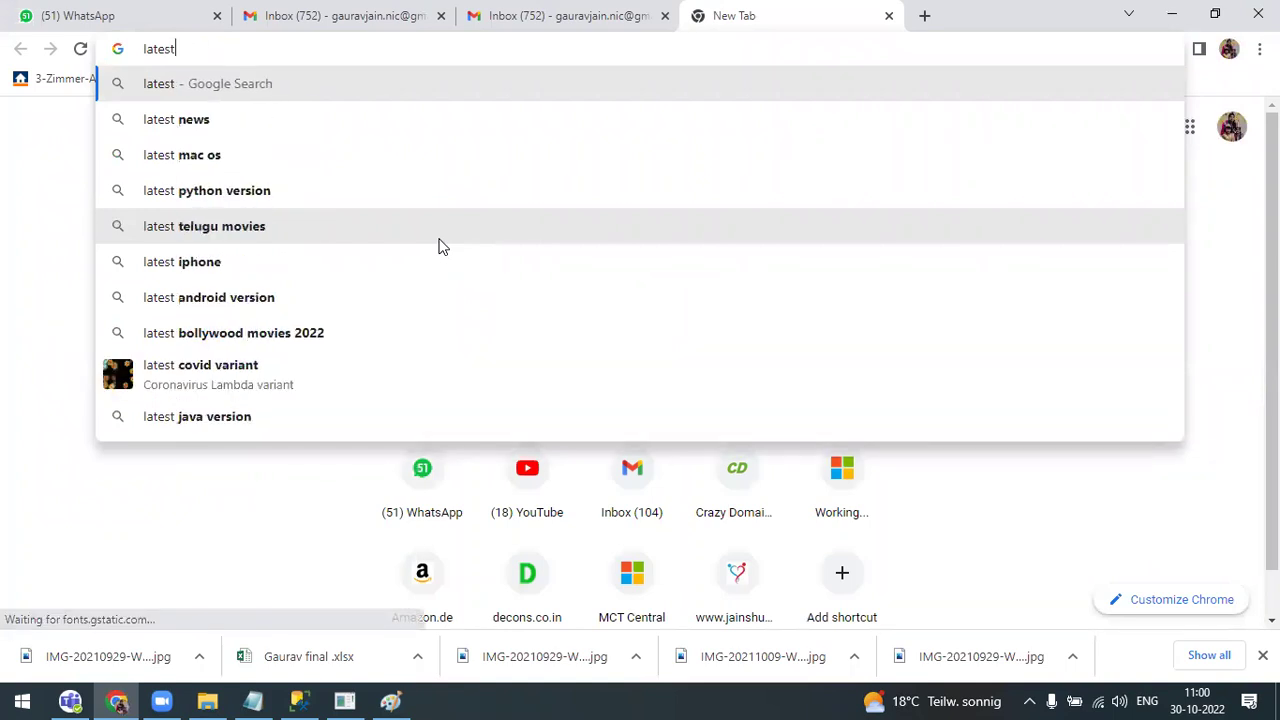
key(BackSpace)
key(BackSpace)
key(BackSpace)
key(BackSpace)
key(BackSpace)
key(BackSpace)
- Look up "sq server 2019", open the suggested KB5011644 Cumulative Update 16 support page, and review its release details
text(sq)
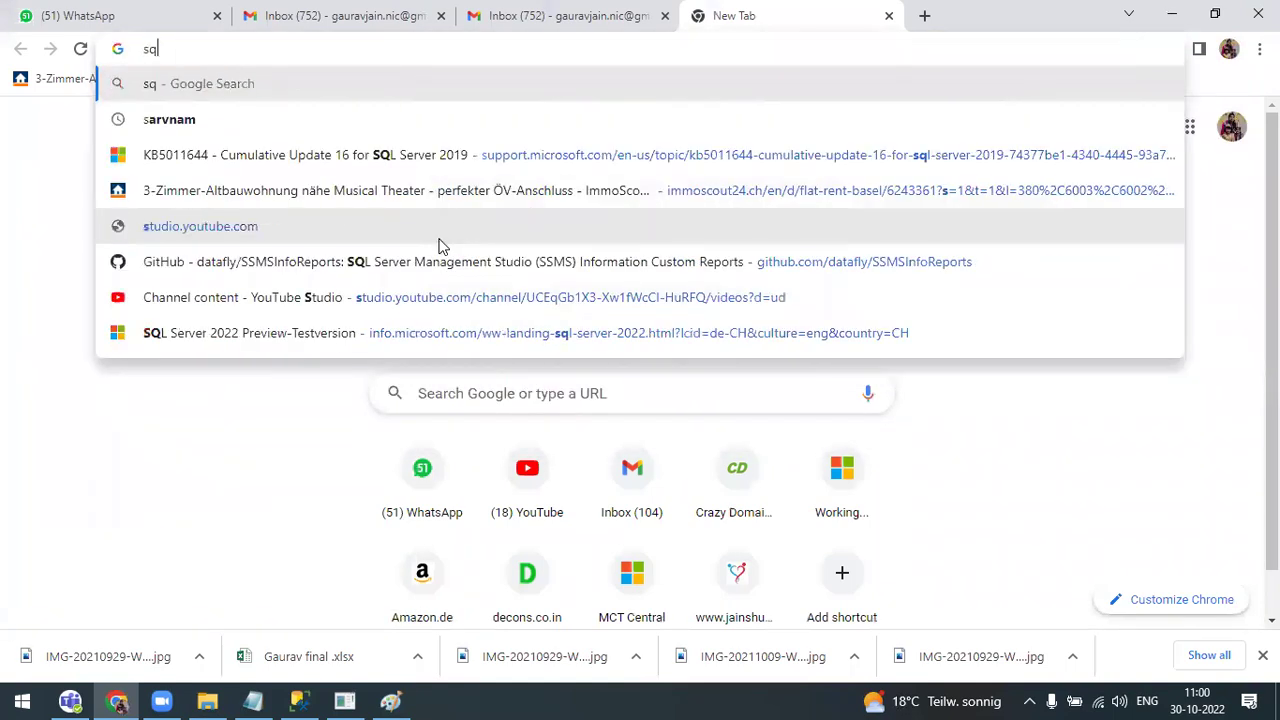
text( server 2019)
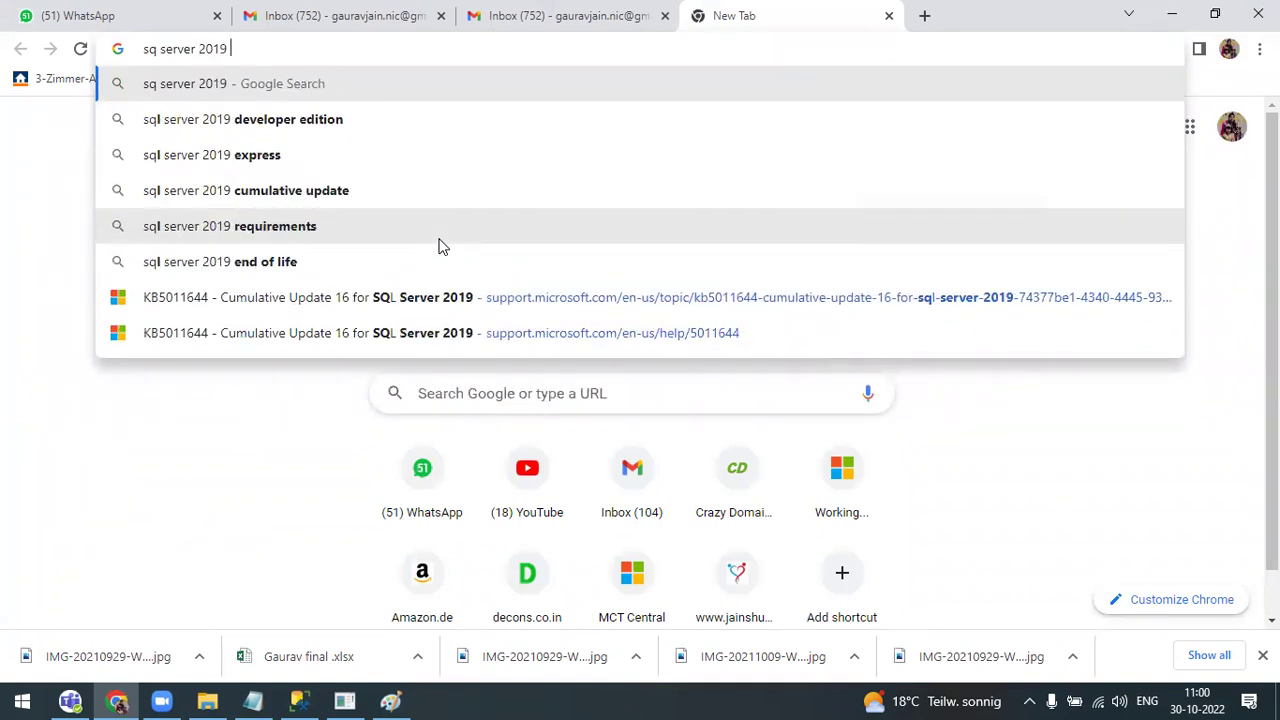
click(443, 305)
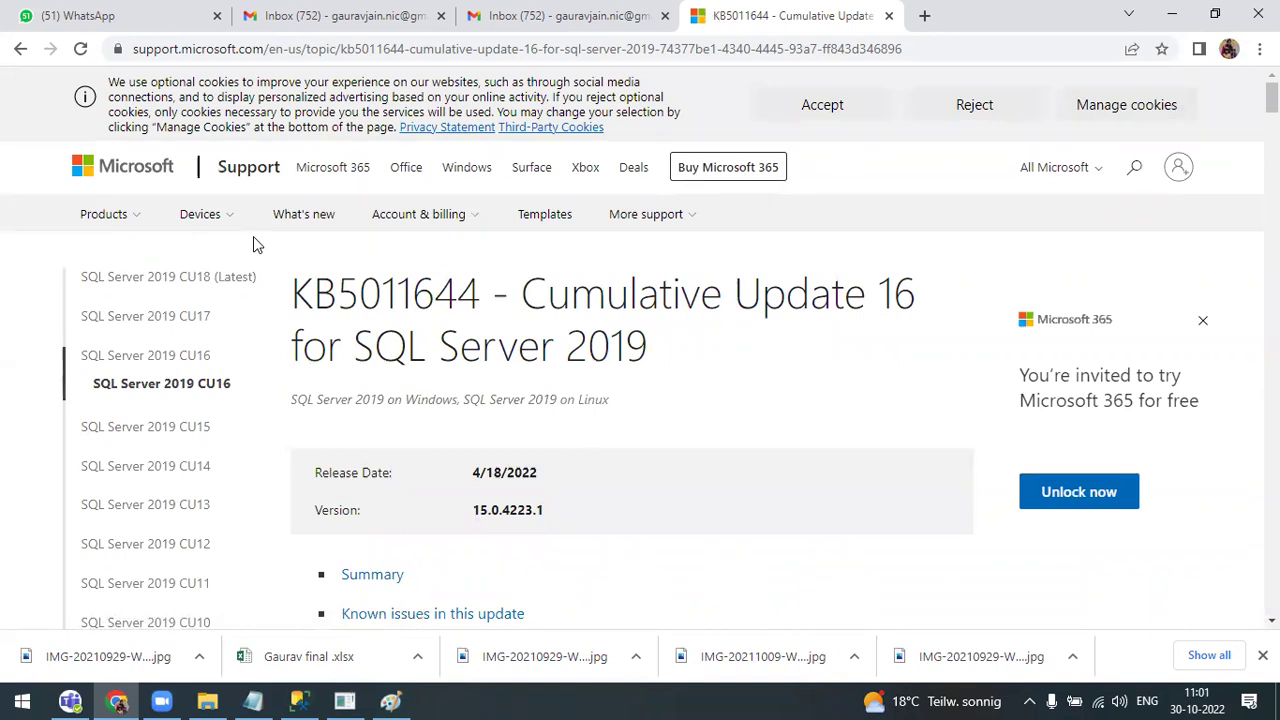
scroll(680, 325, down, 3)
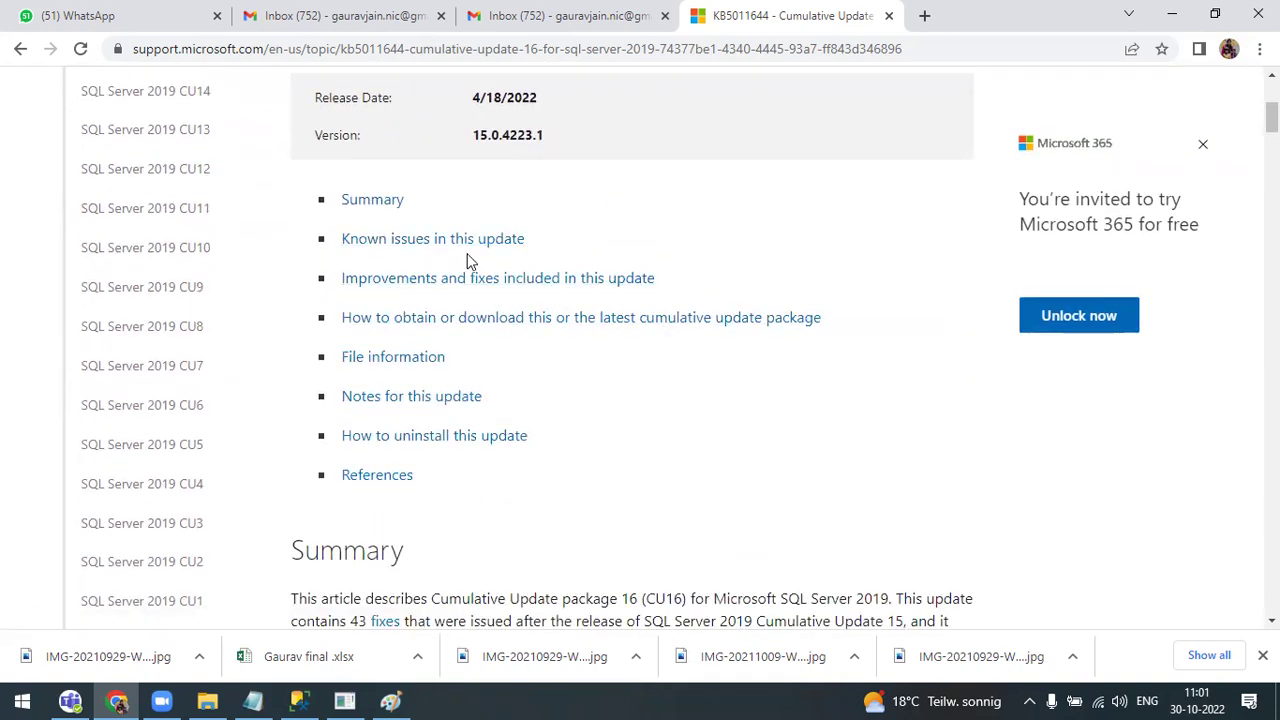
scroll(468, 258, up, 1)
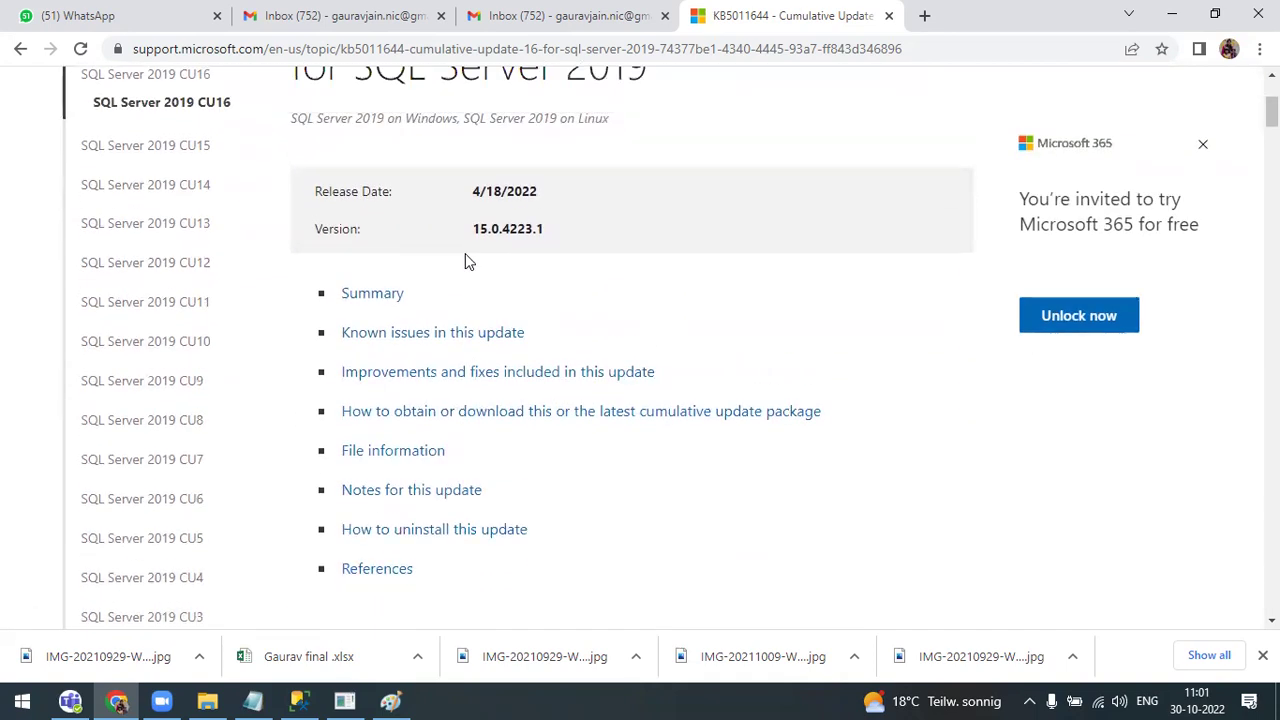
scroll(465, 258, up, 1)
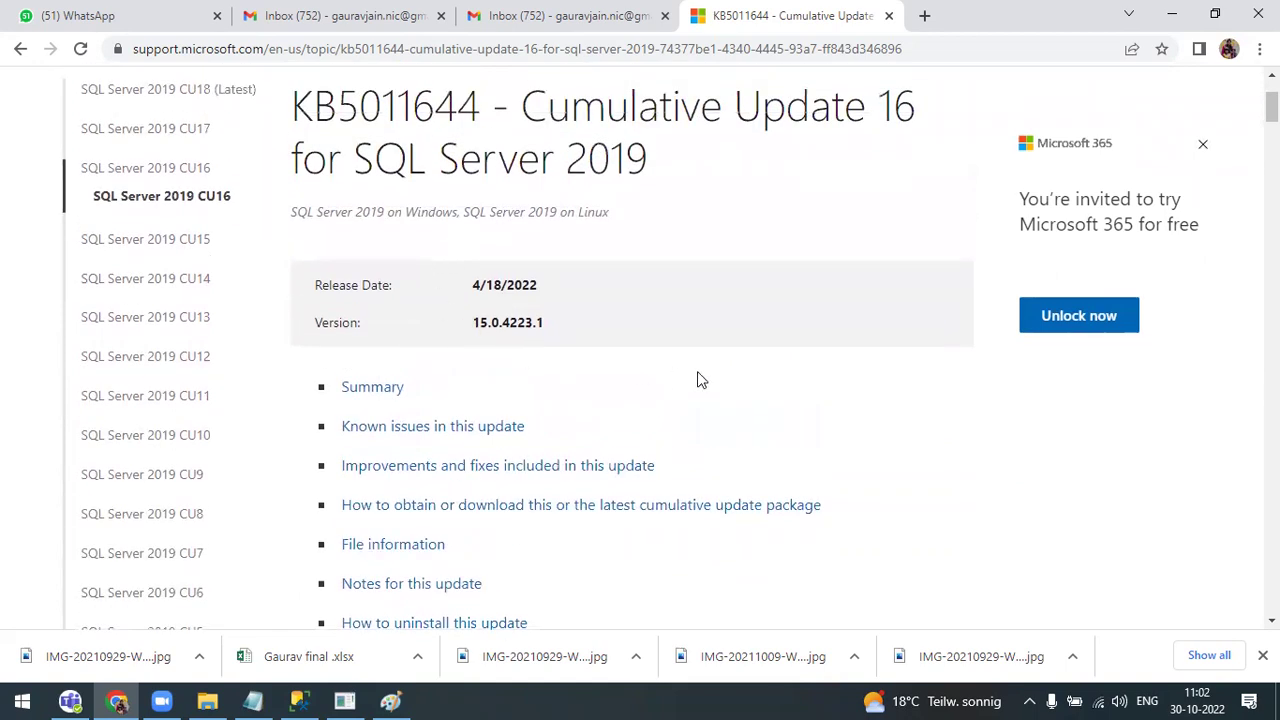
- Dismiss the Microsoft 365 offer, skim the Cumulative Update 16 article, and accept the site's optional cookies
click(1203, 145)
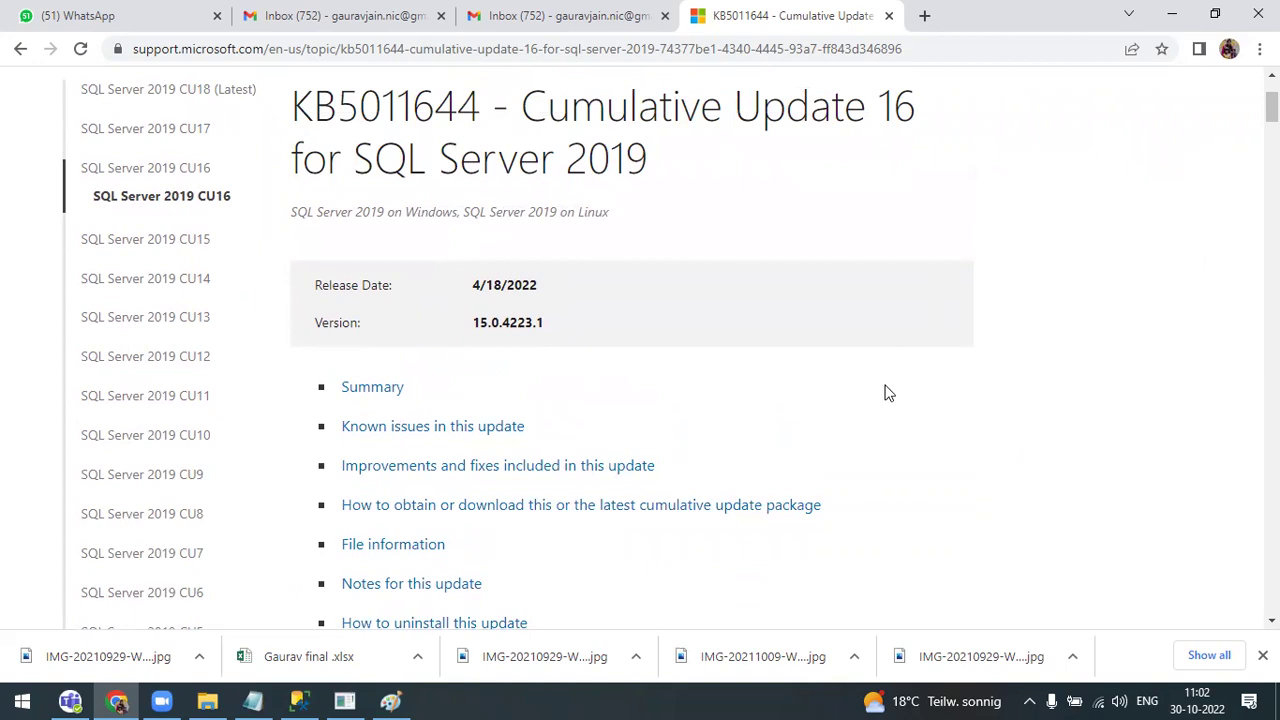
scroll(900, 390, down, 1)
scroll(893, 378, down, 3)
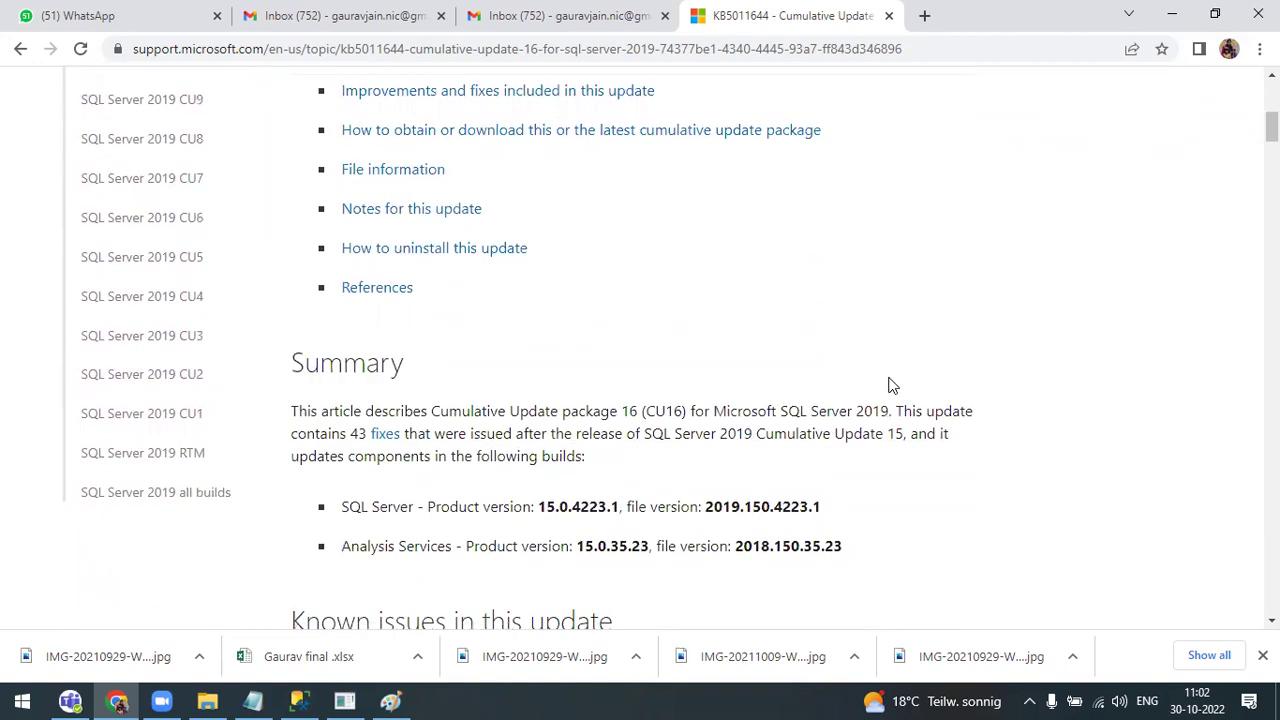
scroll(885, 372, down, 5)
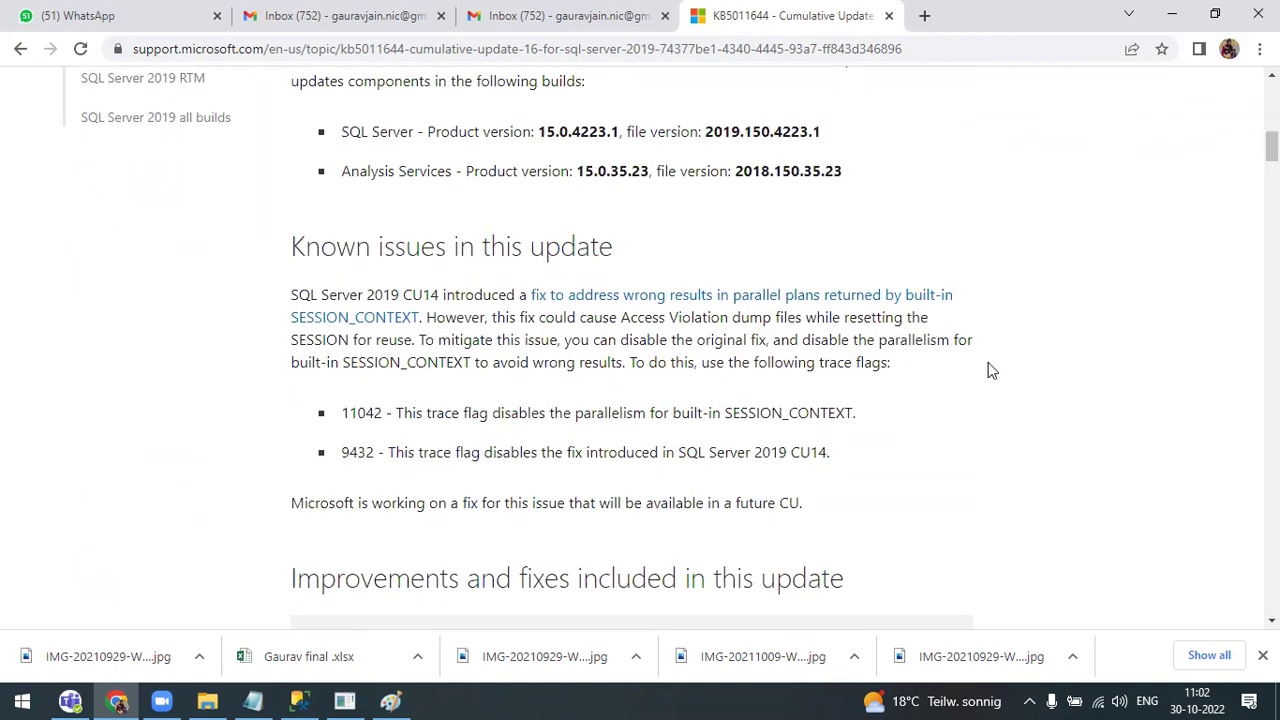
scroll(988, 366, down, 1)
scroll(920, 360, up, 9)
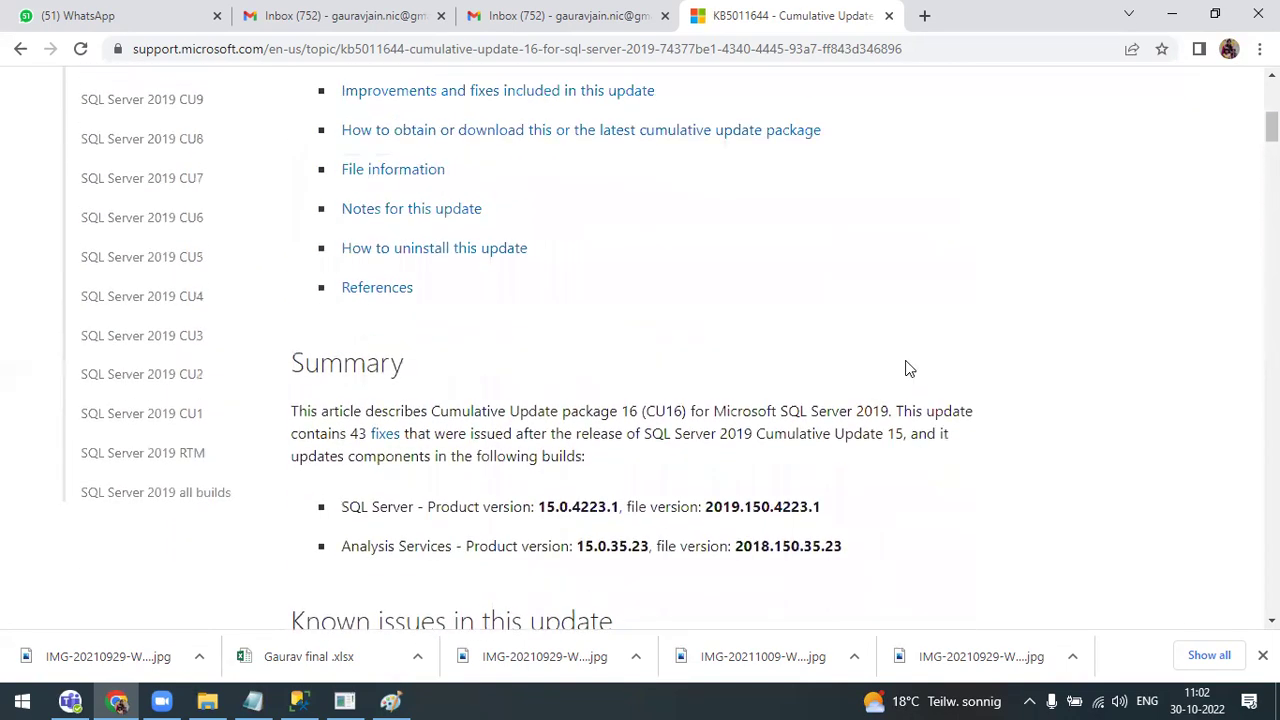
scroll(890, 374, up, 3)
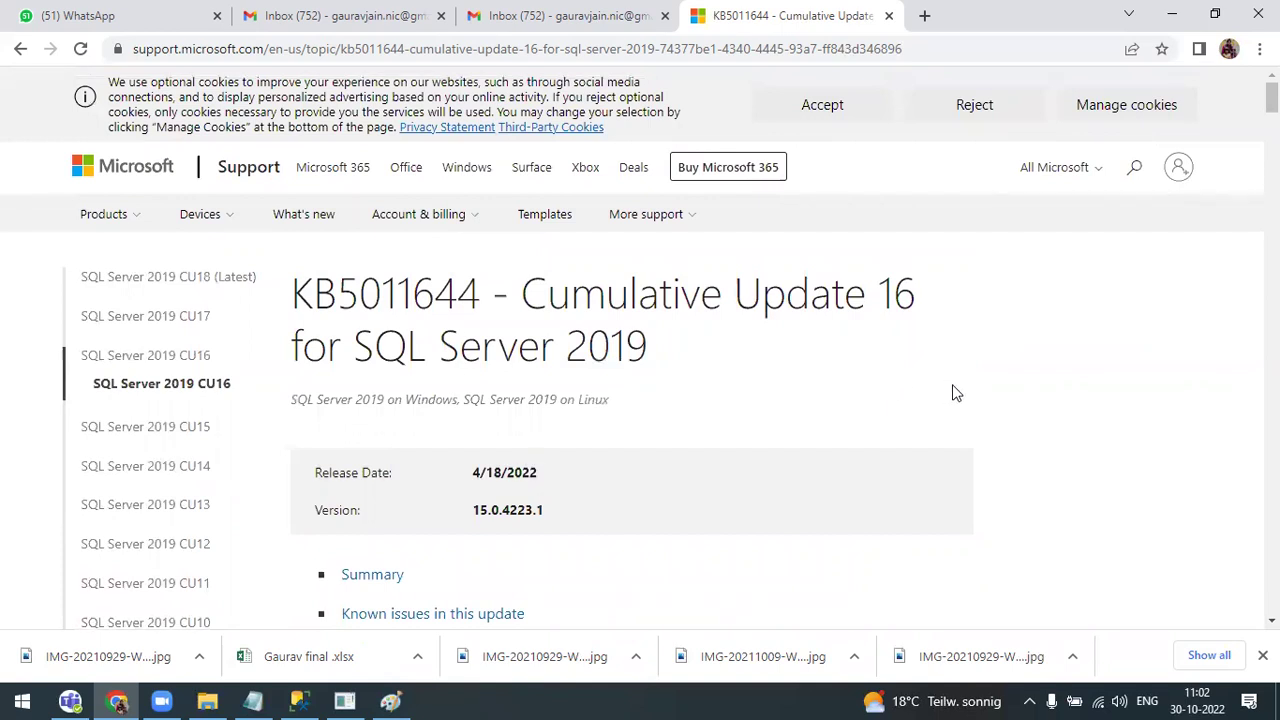
scroll(943, 229, down, 1)
scroll(853, 288, up, 1)
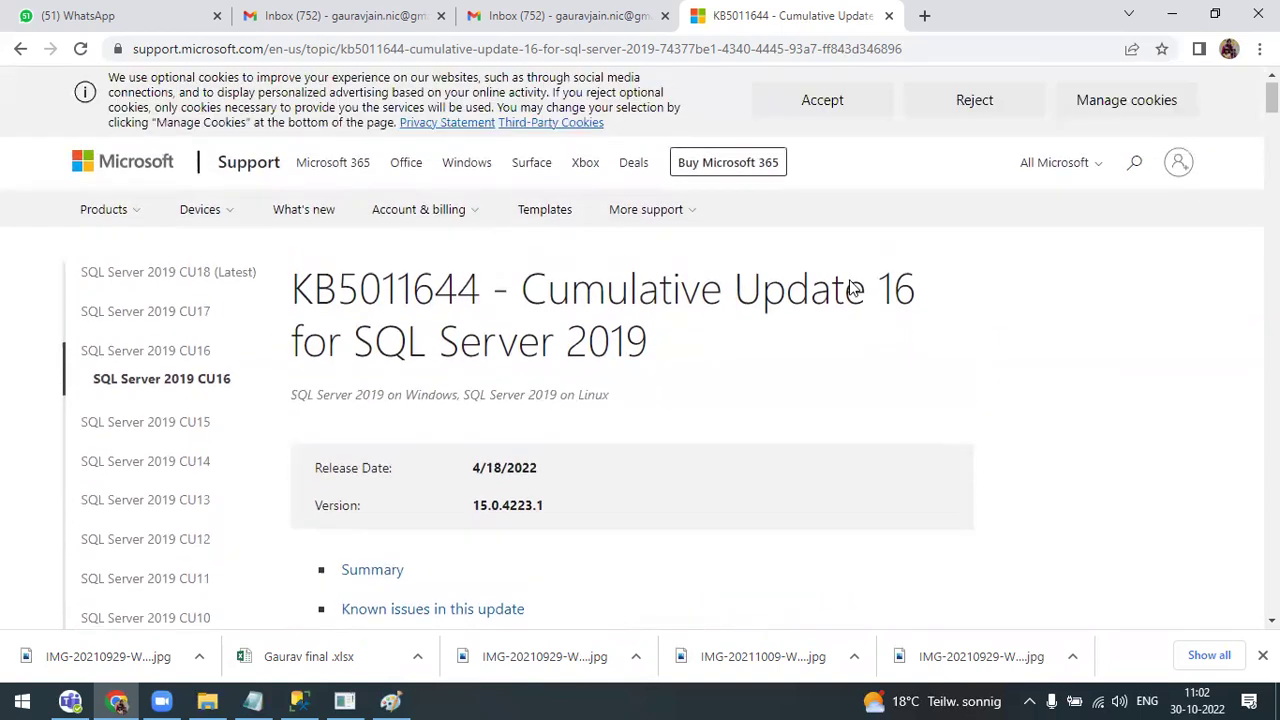
click(815, 106)
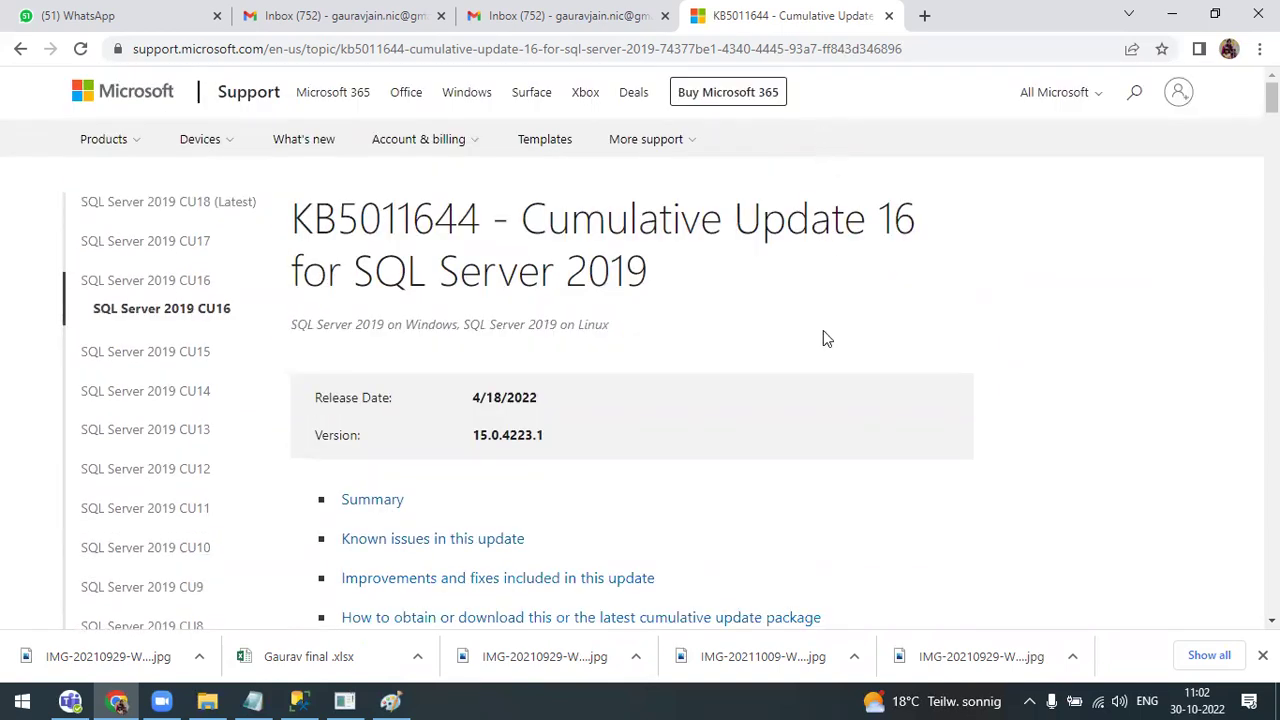
- Examine the CU16 article's summary, known issues, and the table of improvements and fixes
scroll(975, 385, down, 4)
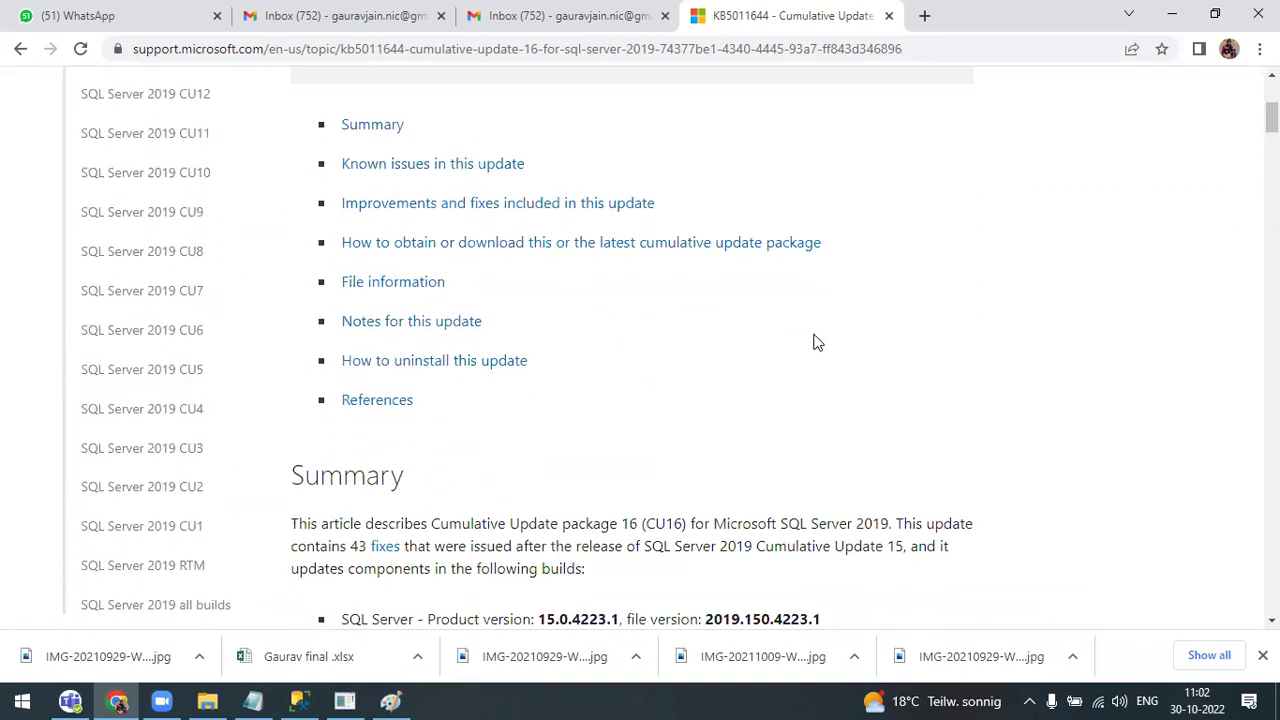
scroll(806, 333, down, 4)
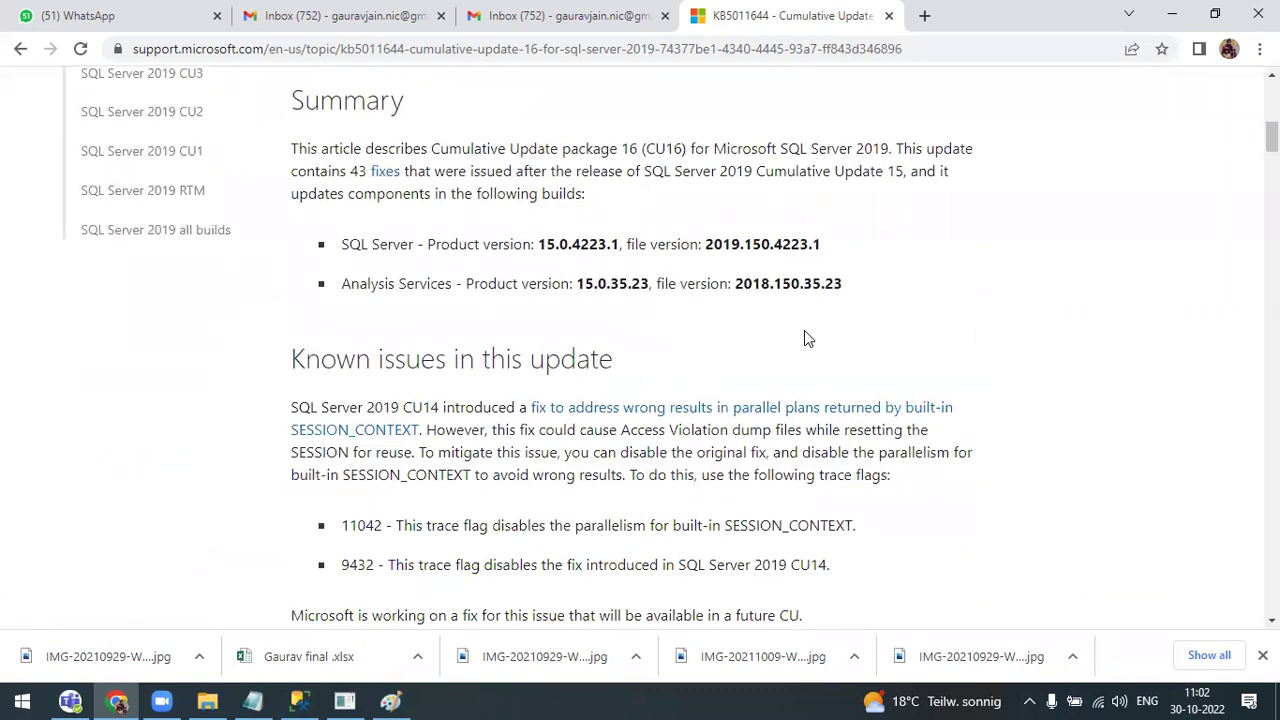
scroll(654, 337, up, 1)
scroll(757, 325, down, 3)
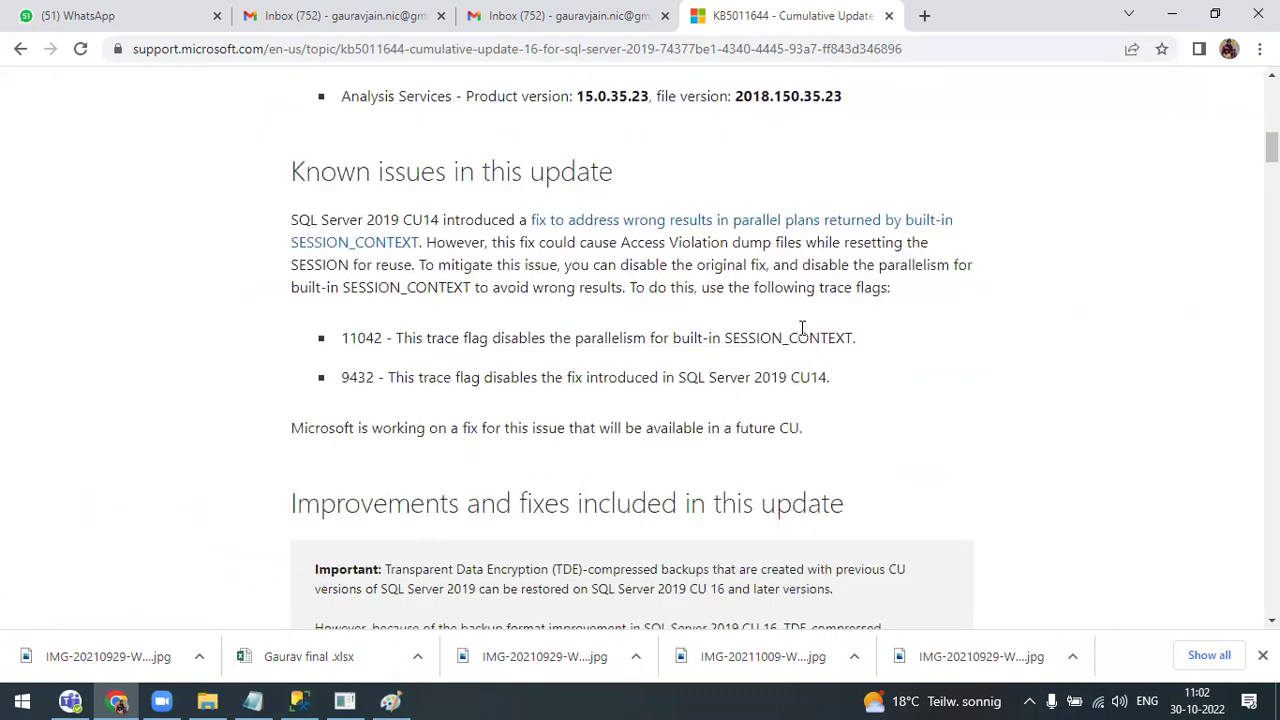
scroll(757, 325, down, 2)
scroll(757, 325, down, 4)
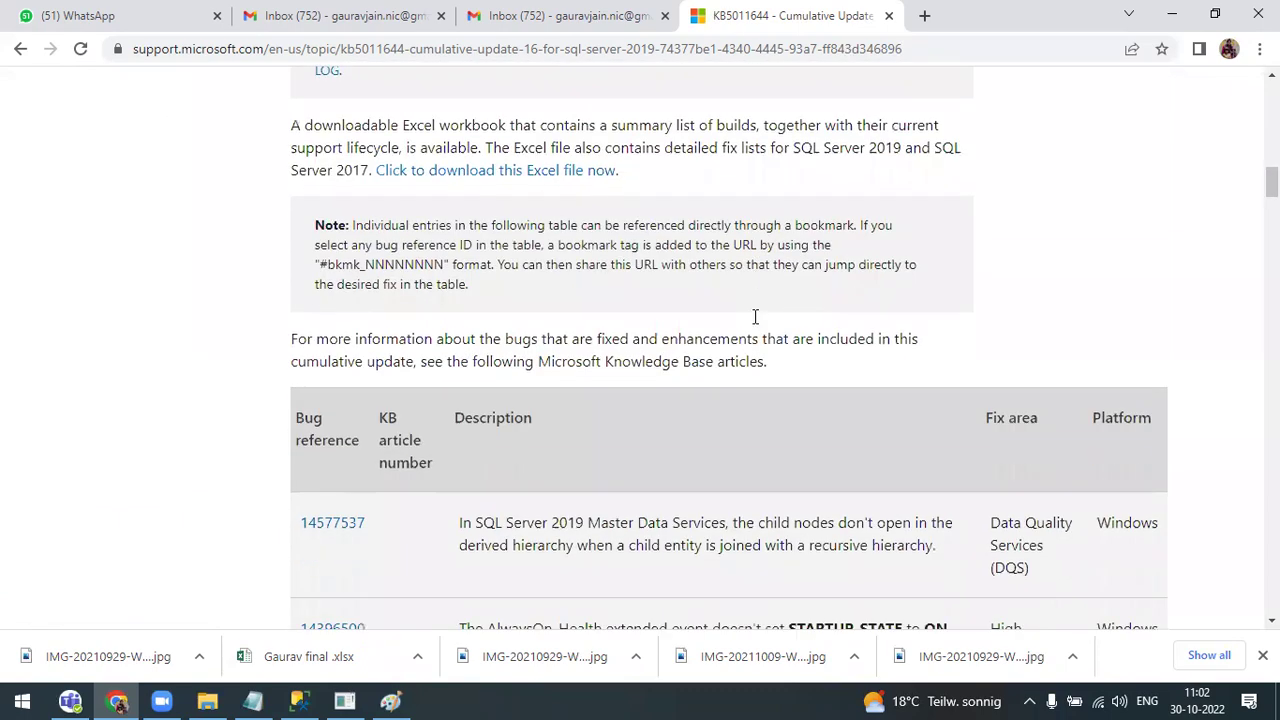
scroll(757, 325, down, 3)
scroll(757, 325, up, 12)
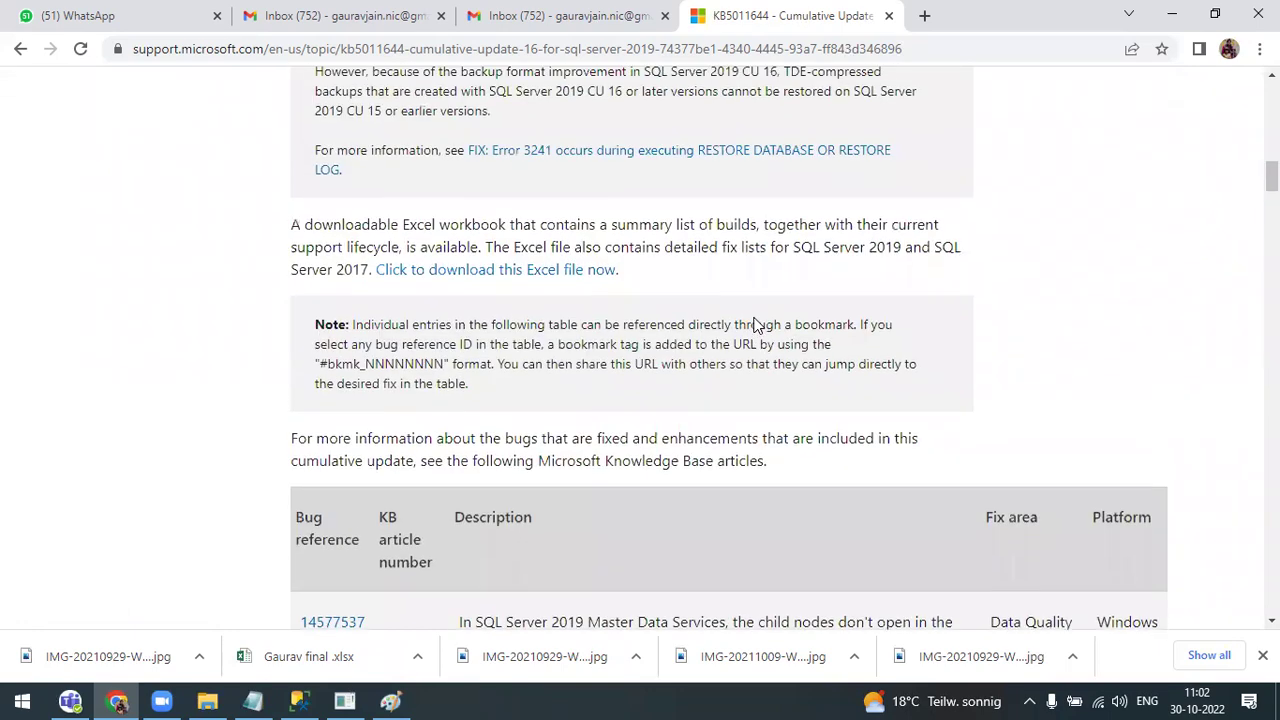
scroll(757, 318, up, 3)
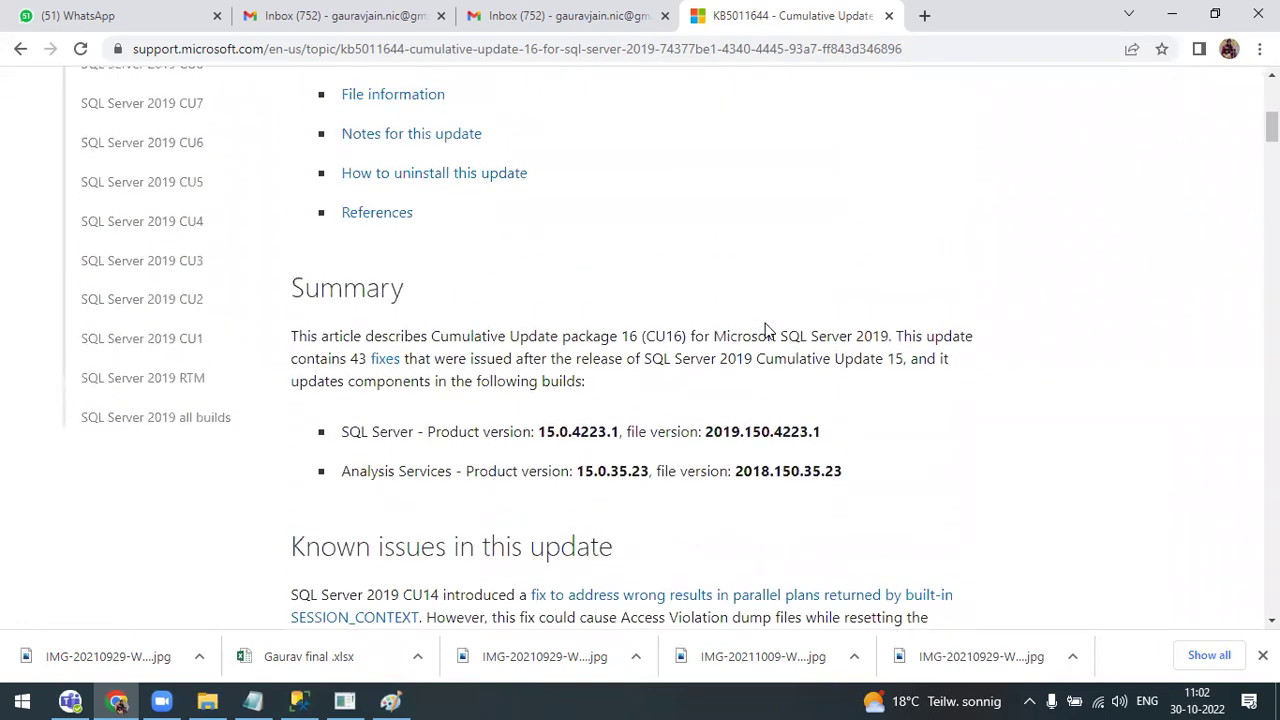
- Highlight the number of fixes in the CU16 summary and examine the product versions listed below it
scroll(781, 345, up, 1)
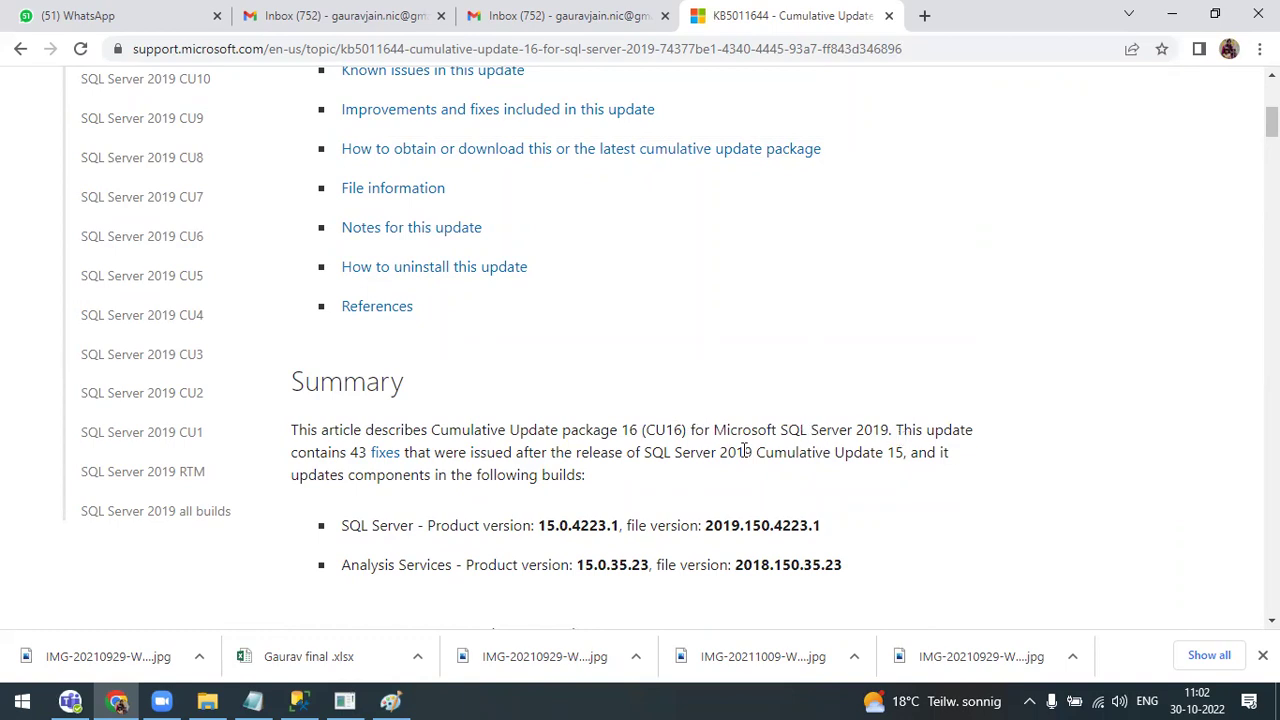
drag(349, 452, 372, 452)
scroll(630, 346, up, 1)
scroll(615, 335, down, 4)
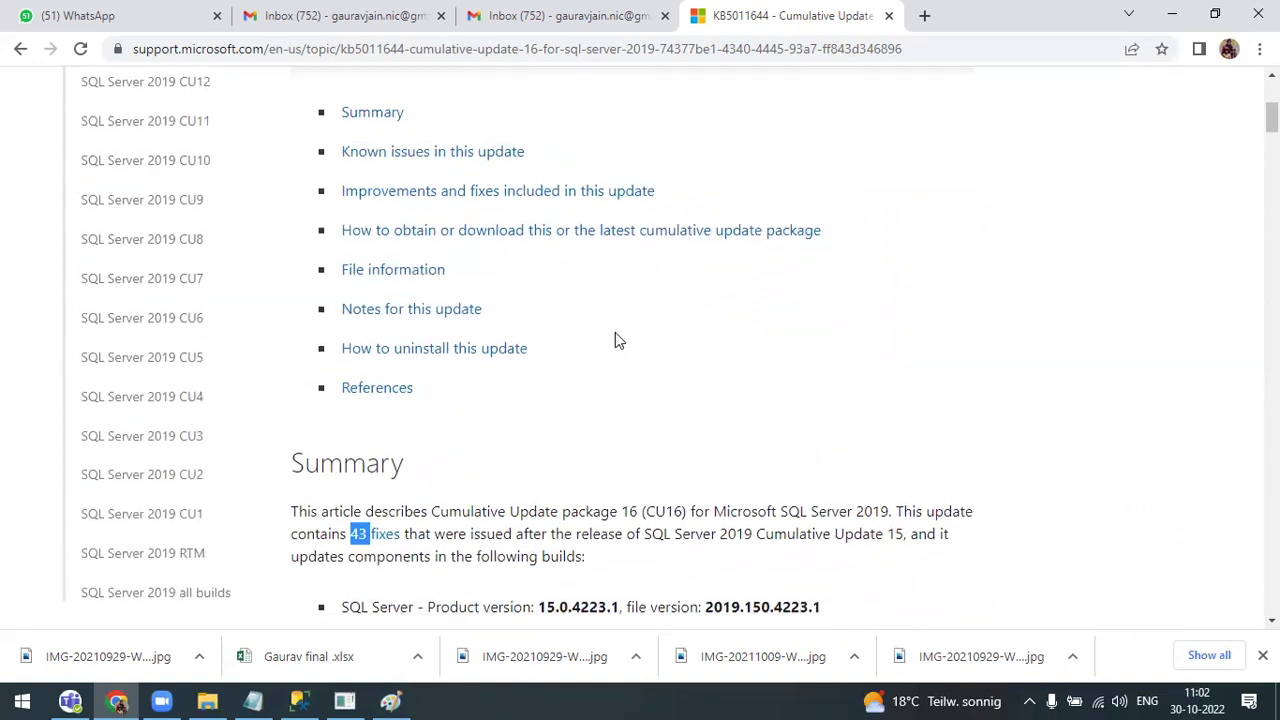
scroll(613, 330, up, 2)
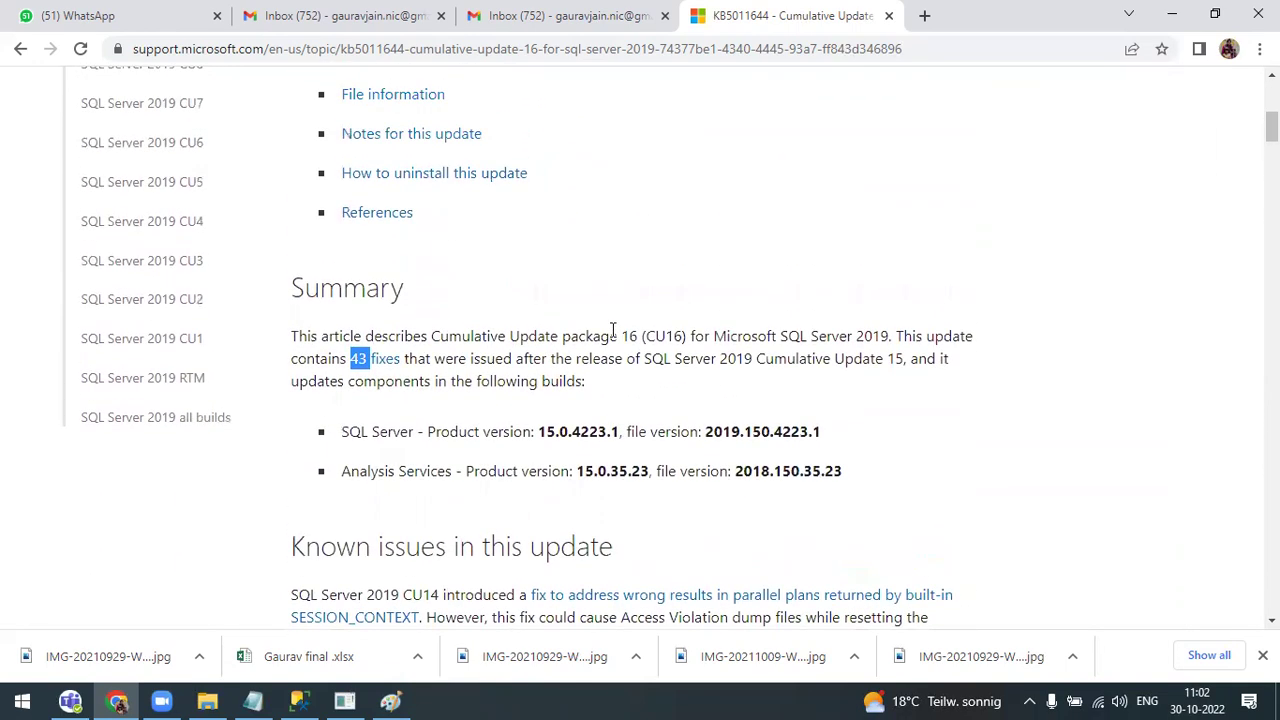
scroll(512, 312, down, 1)
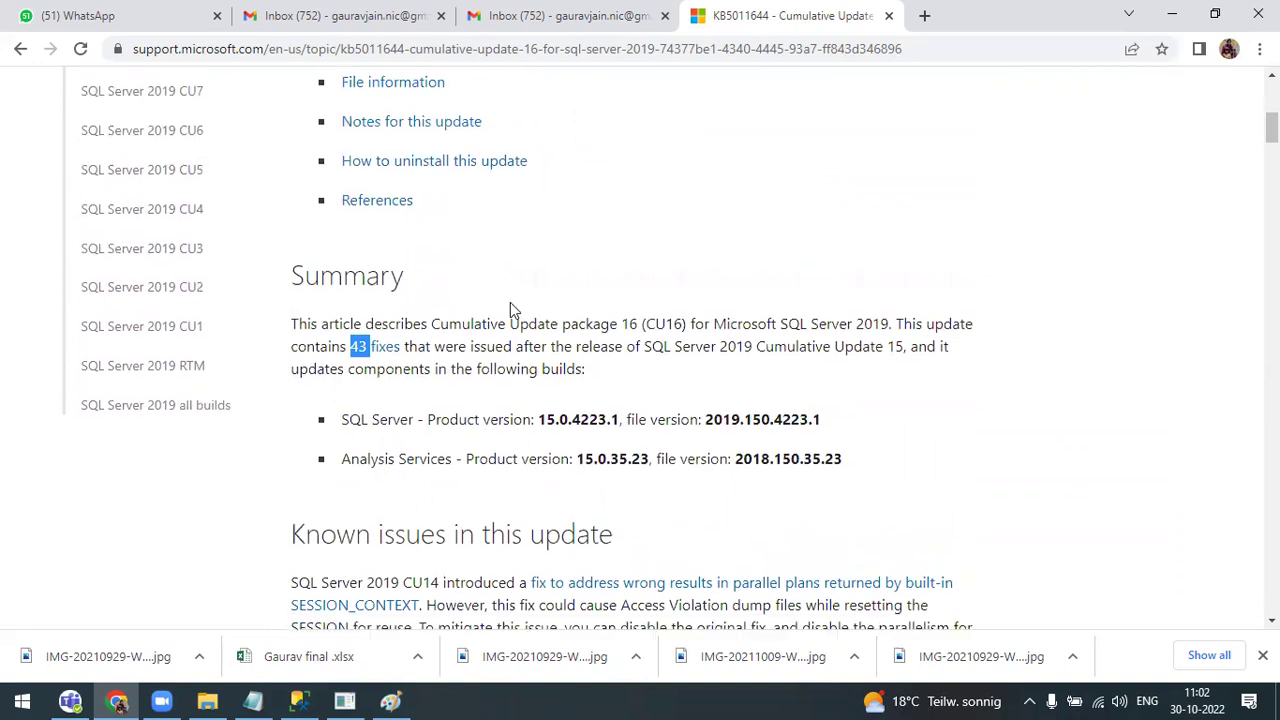
scroll(505, 308, down, 2)
scroll(493, 296, up, 1)
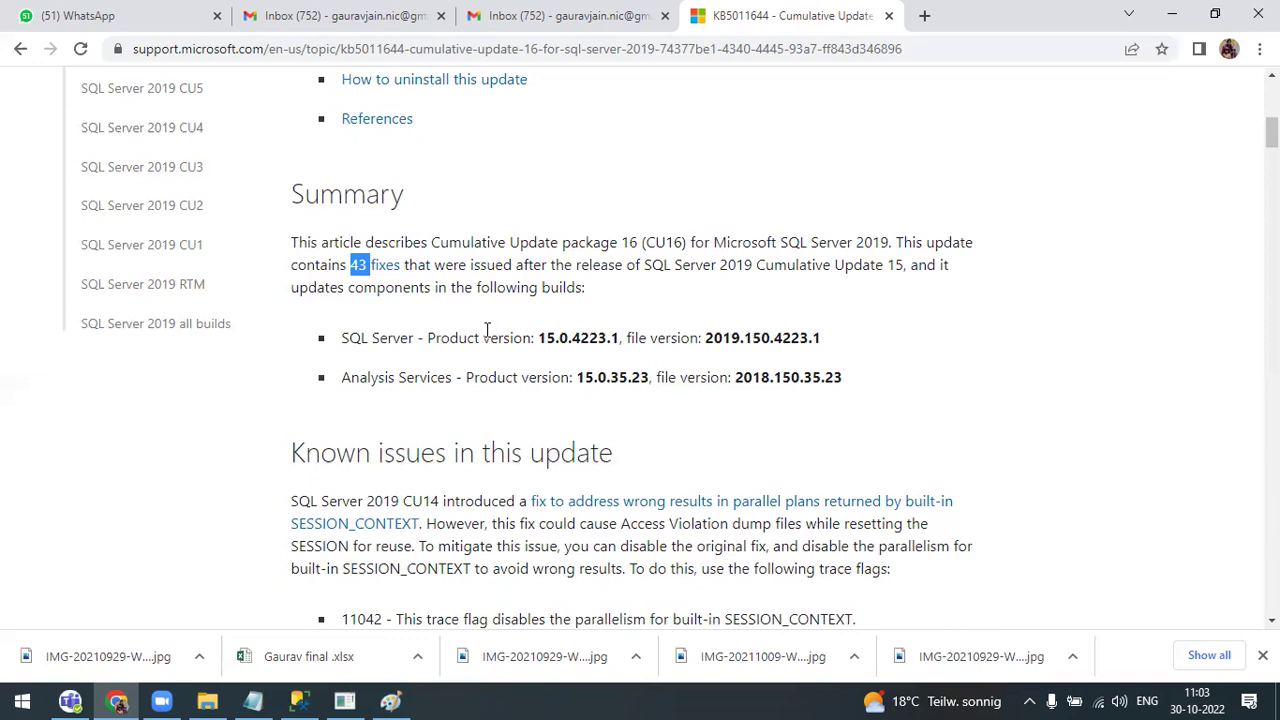
- Open the SQL Server 2019 CU18 (Latest) article and review its summary, known issues and fixes
scroll(487, 330, up, 7)
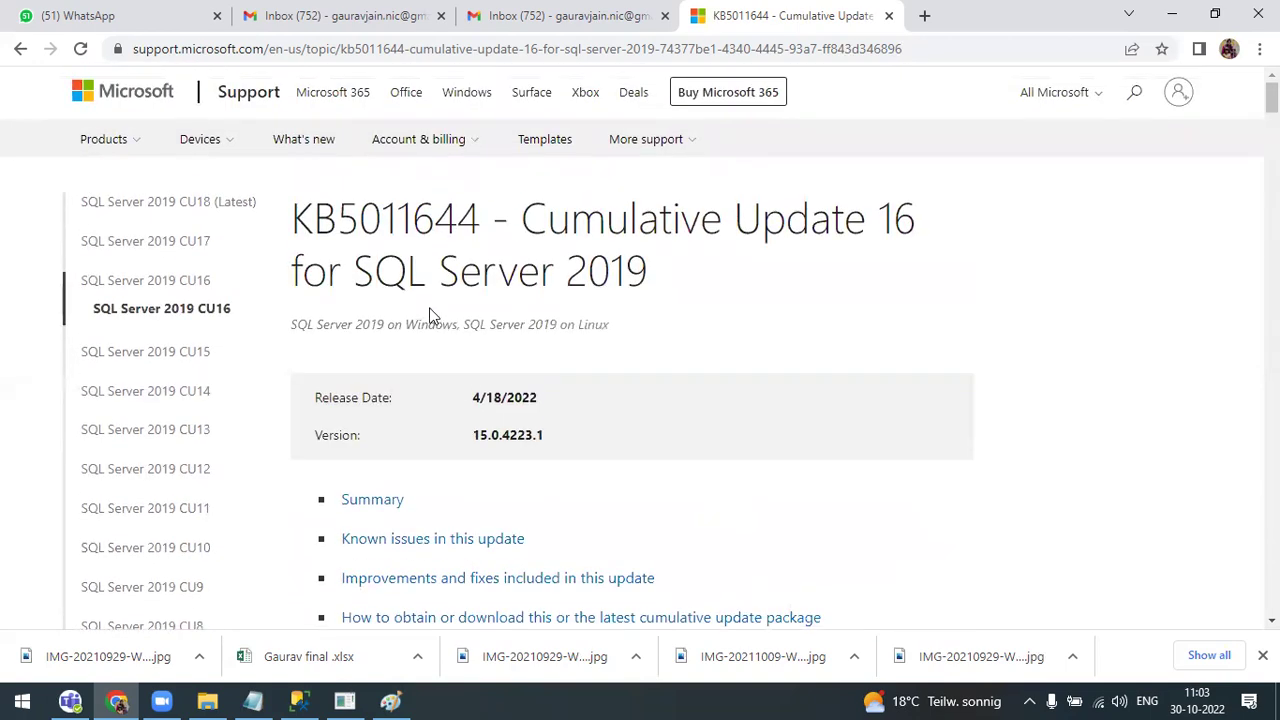
scroll(422, 353, down, 3)
scroll(422, 353, up, 3)
click(168, 285)
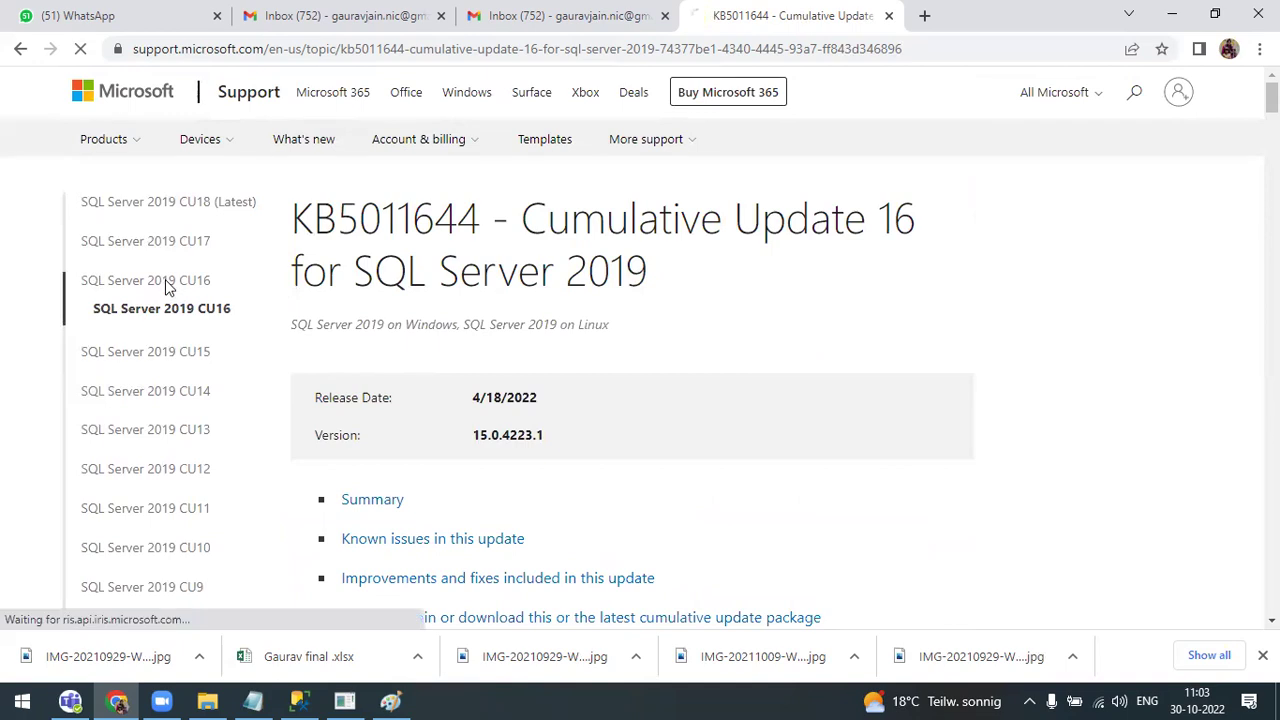
click(180, 205)
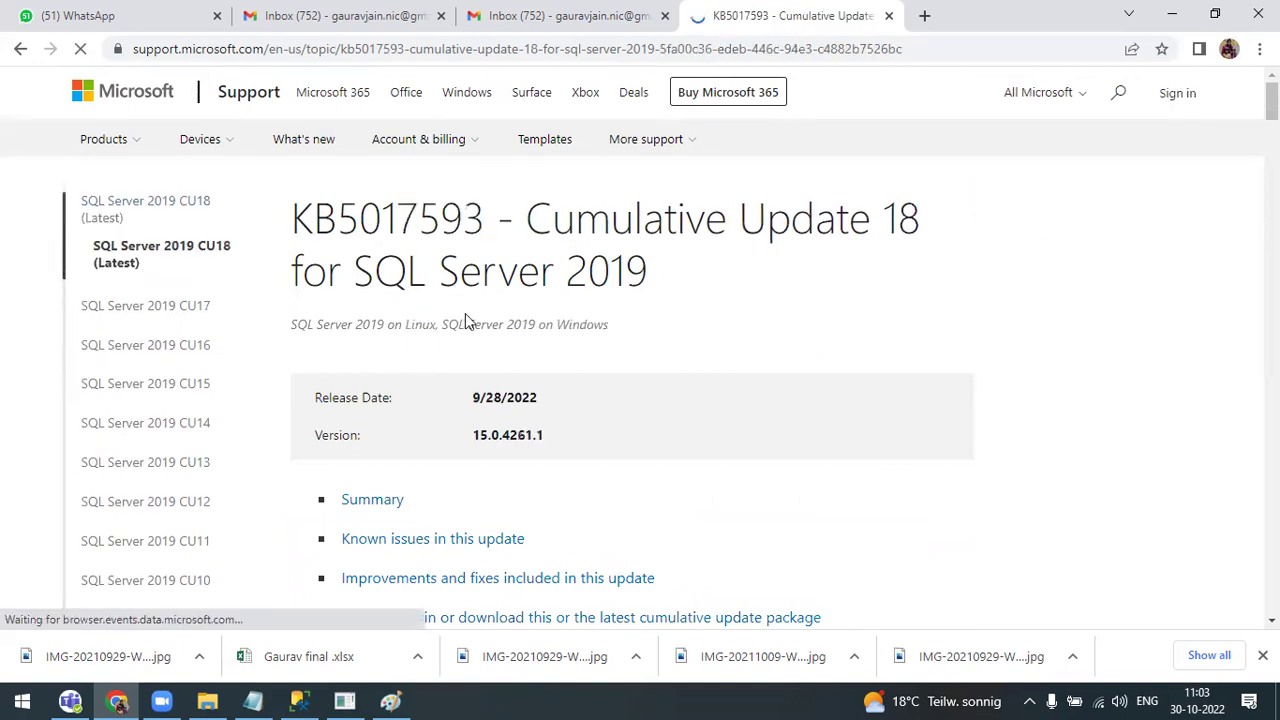
scroll(480, 357, down, 4)
scroll(459, 347, down, 6)
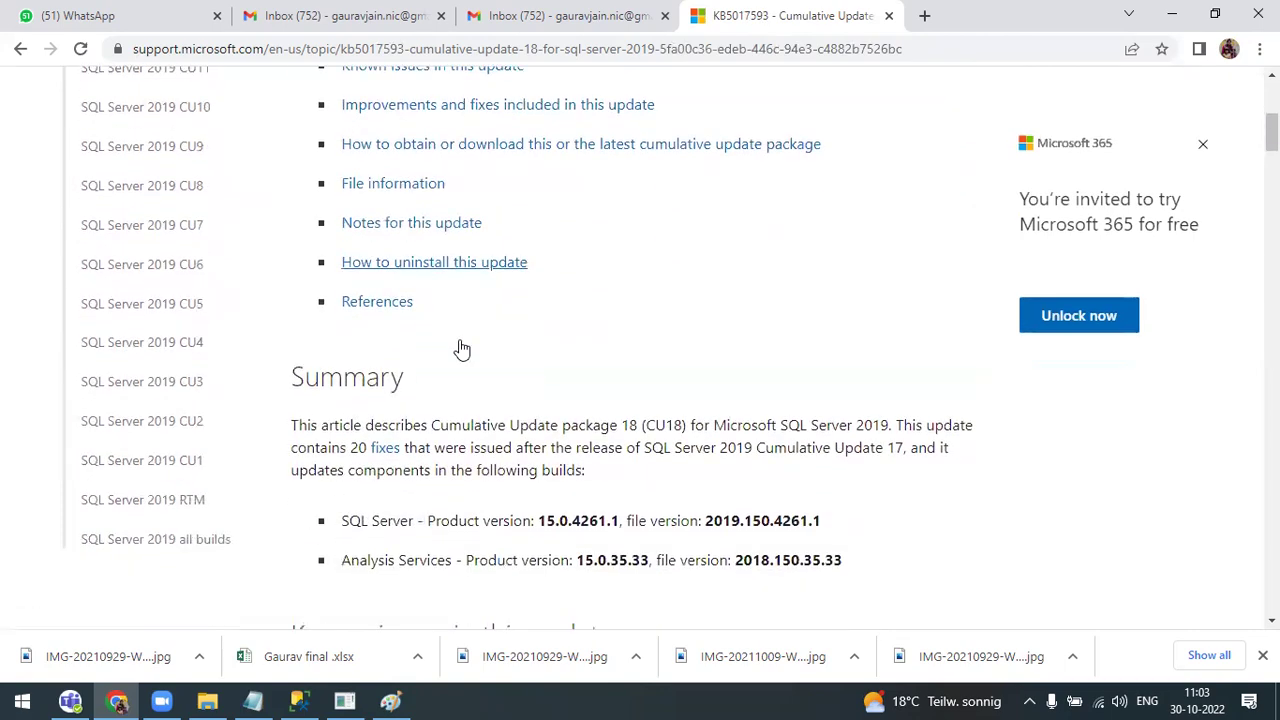
scroll(459, 347, up, 1)
scroll(459, 347, down, 4)
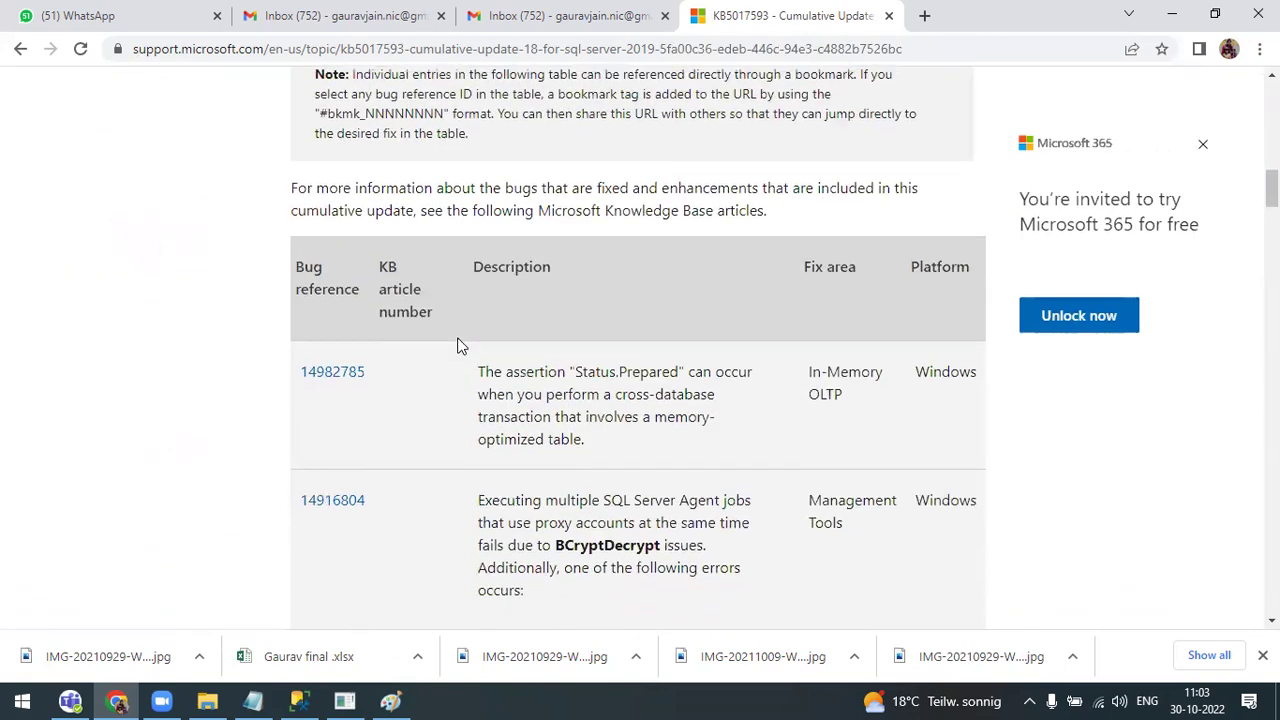
scroll(459, 347, up, 3)
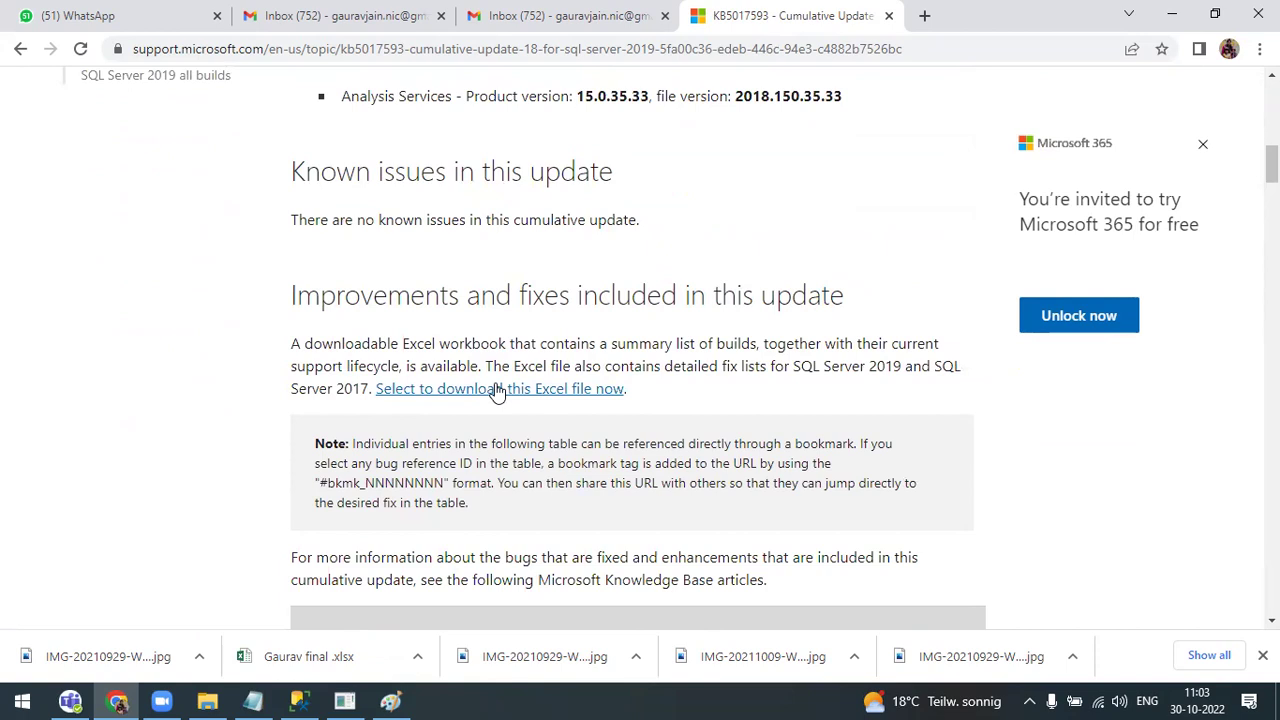
scroll(458, 402, up, 7)
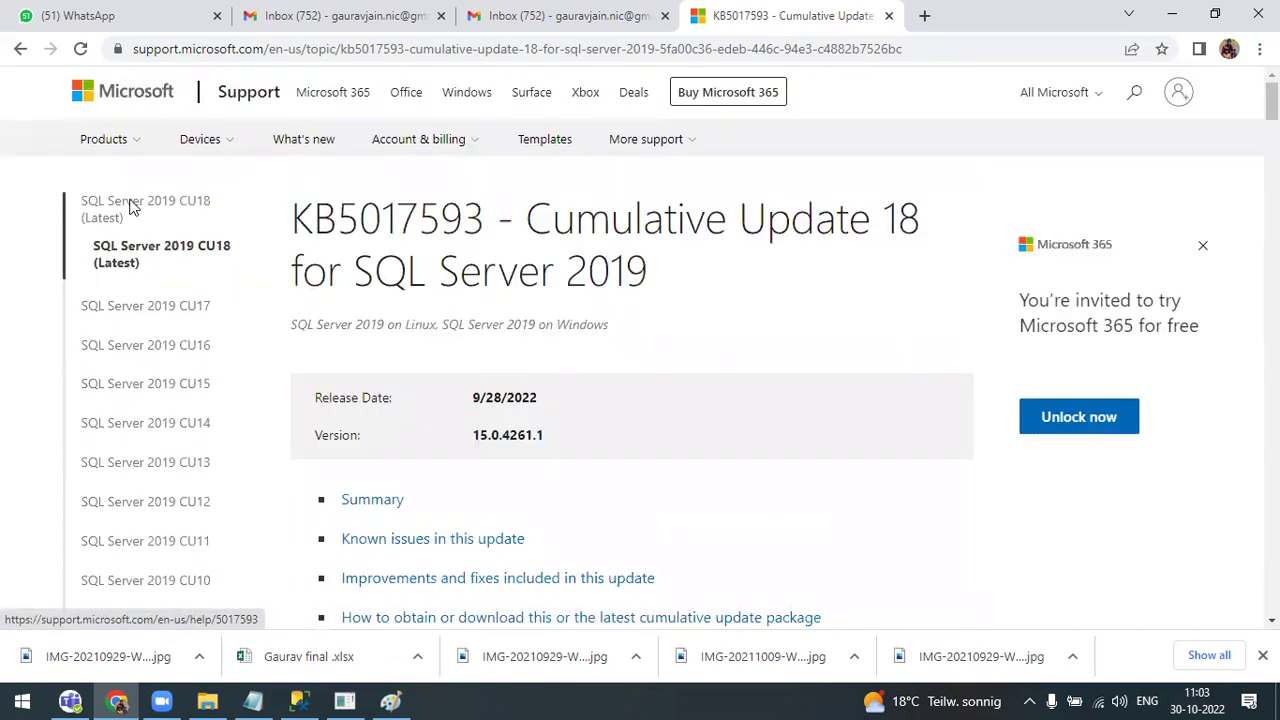
- Reload the SQL Server 2019 CU18 article, dismiss the Microsoft 365 offer, and check the release date and version
click(134, 256)
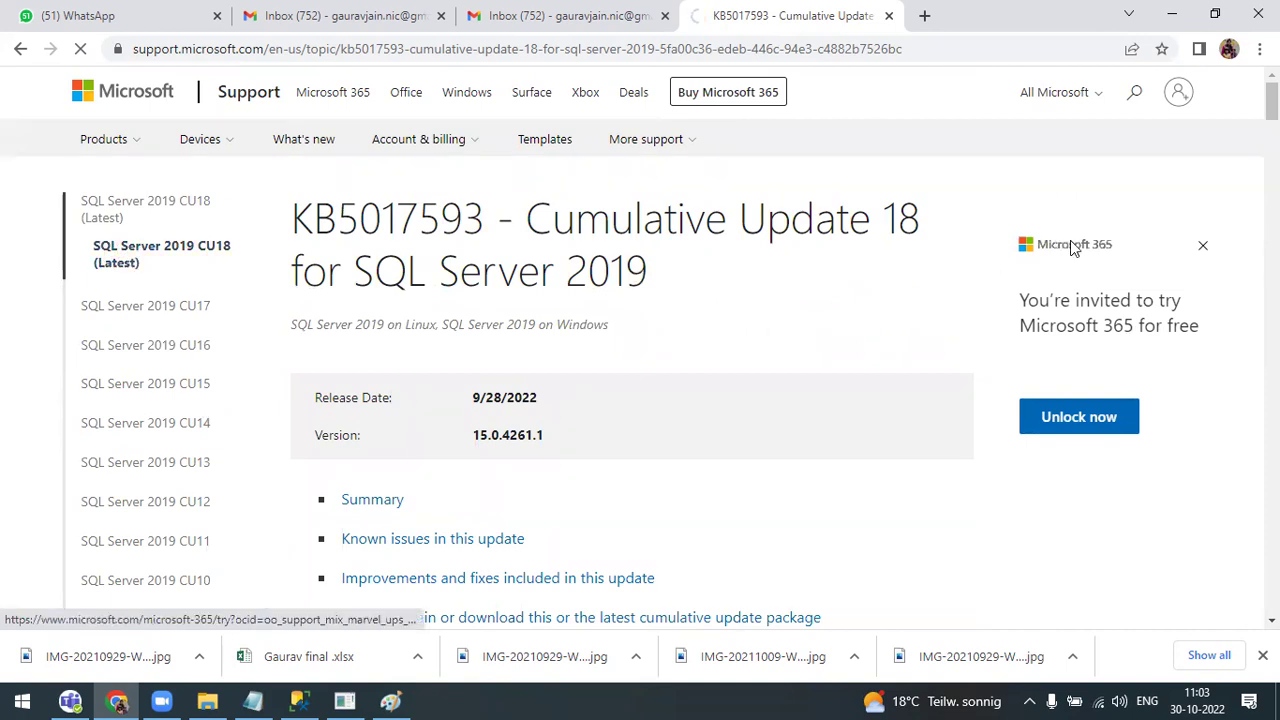
click(1201, 247)
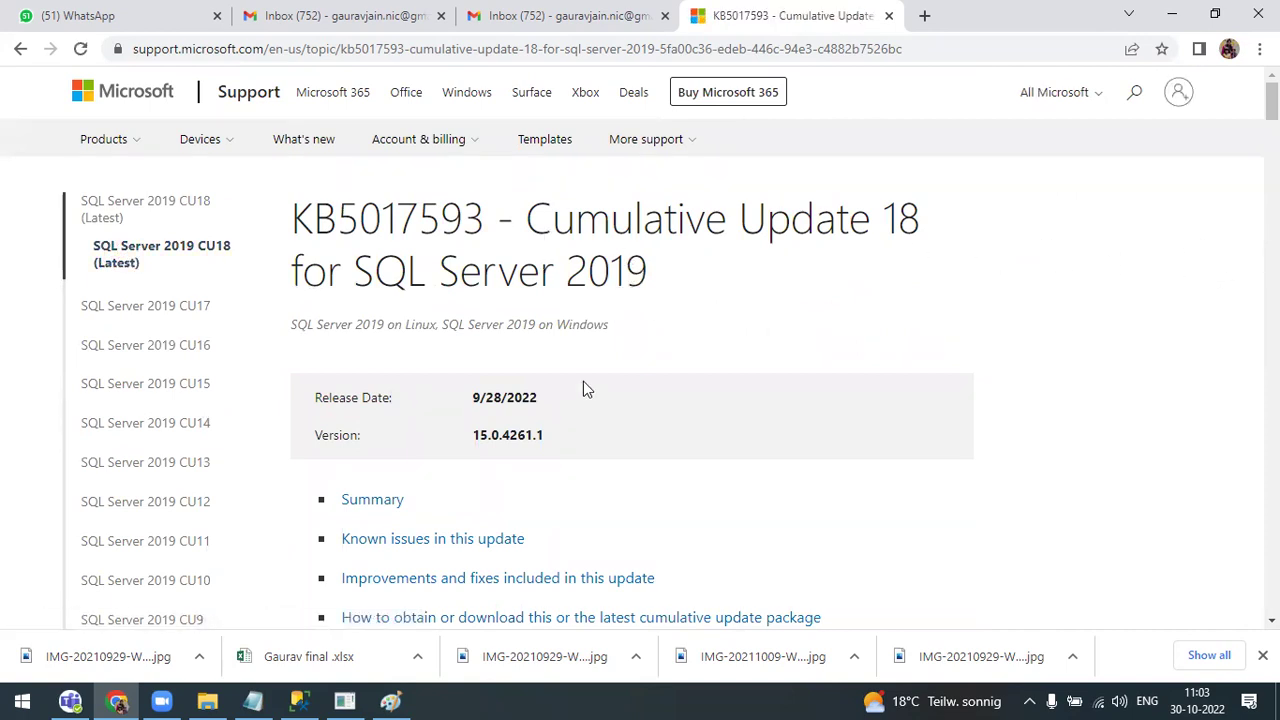
scroll(560, 365, down, 3)
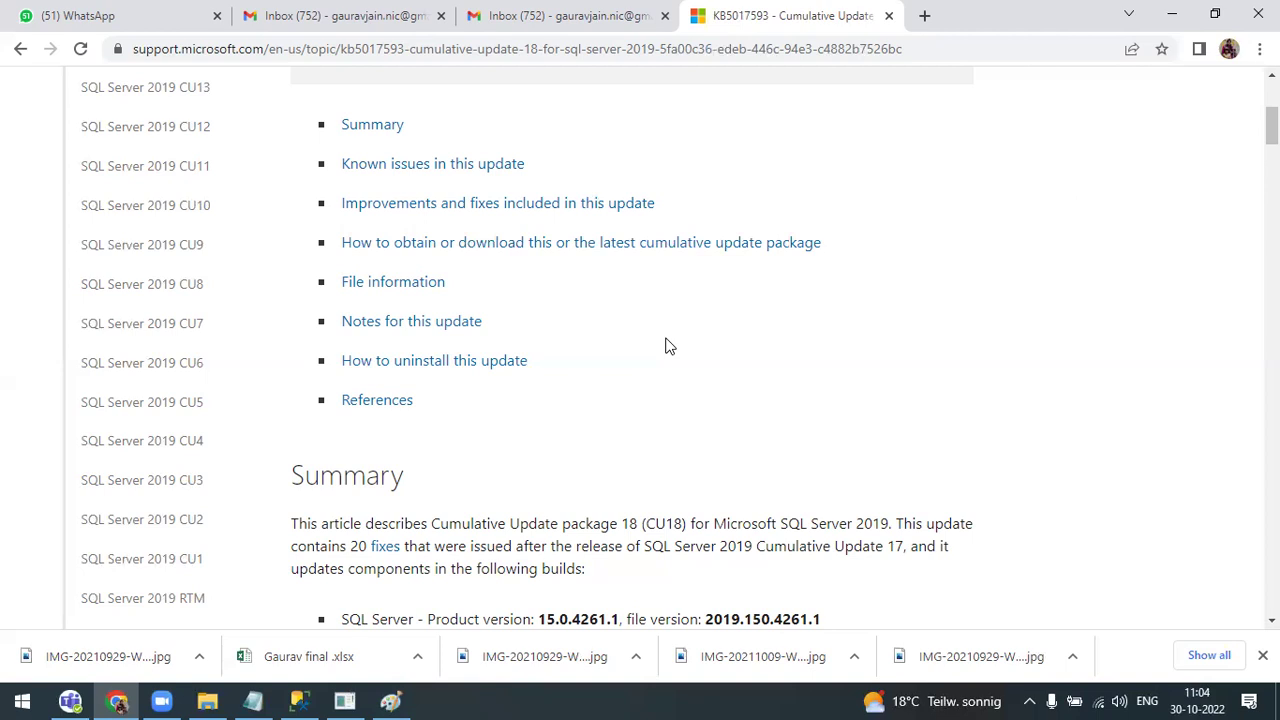
scroll(669, 346, up, 3)
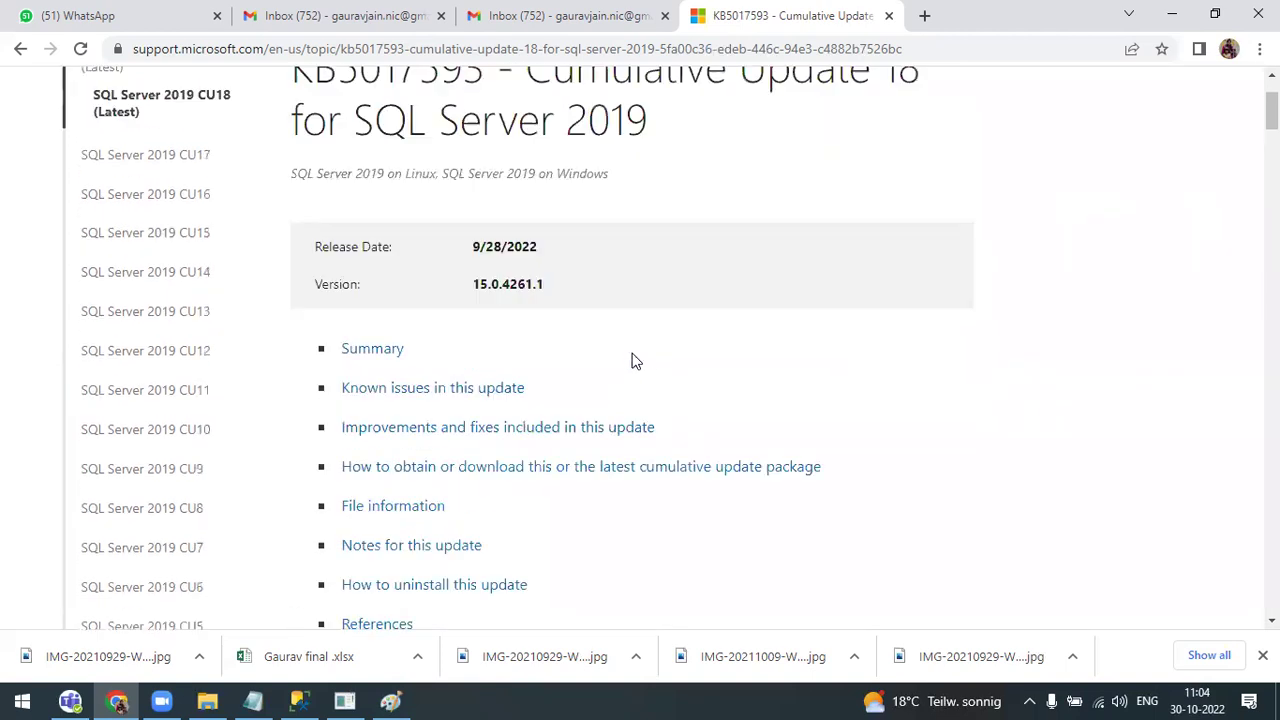
scroll(764, 381, up, 1)
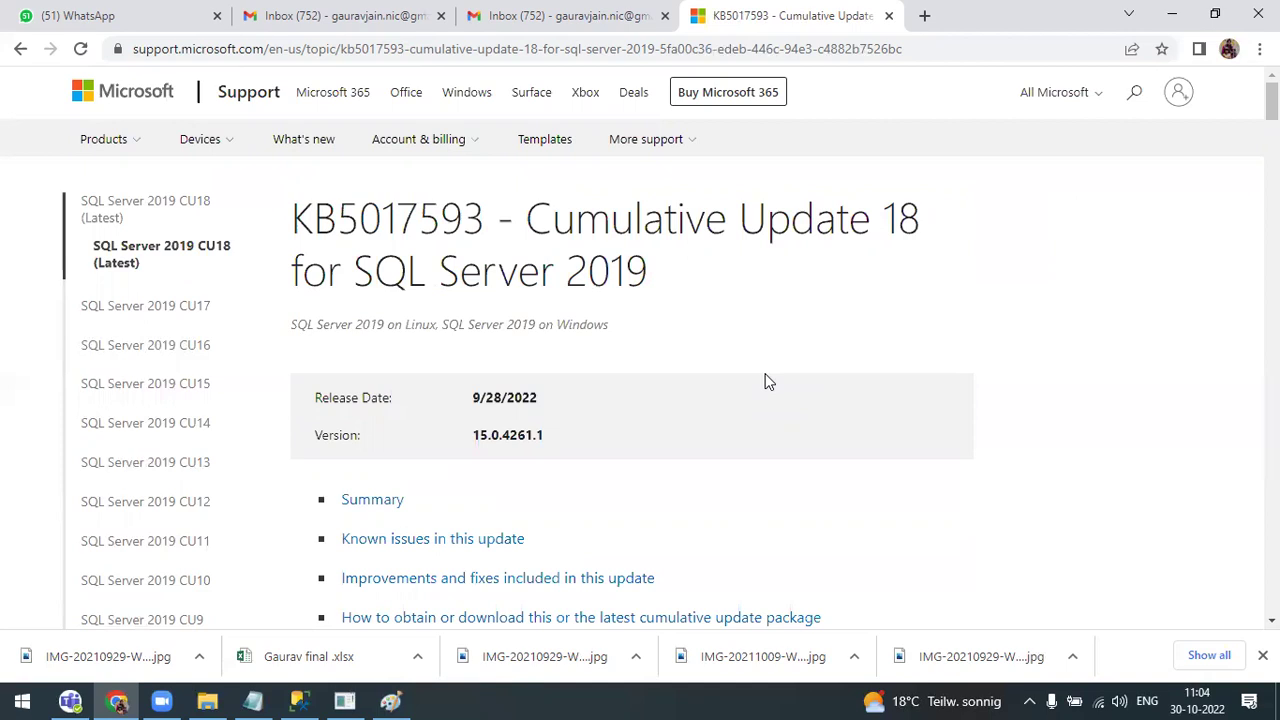
- Look through the CU18 article's table of bug fixes and return to the start of the article
scroll(706, 357, down, 7)
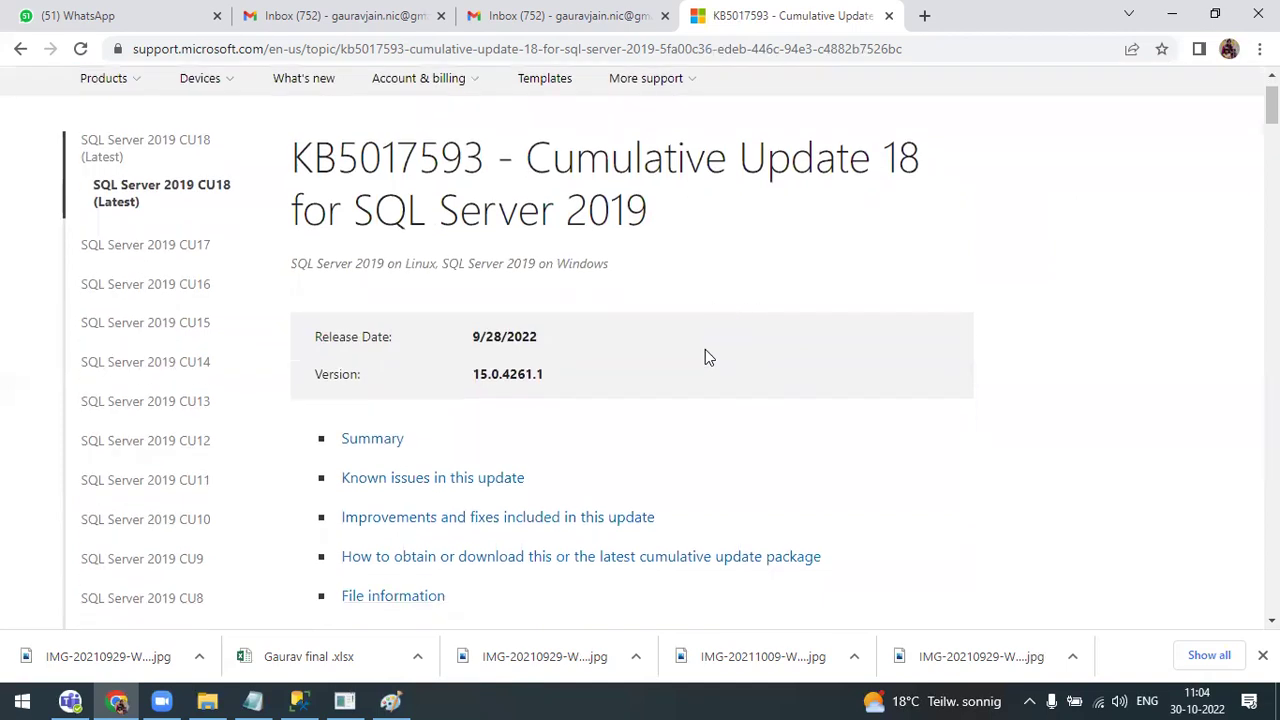
scroll(671, 334, down, 15)
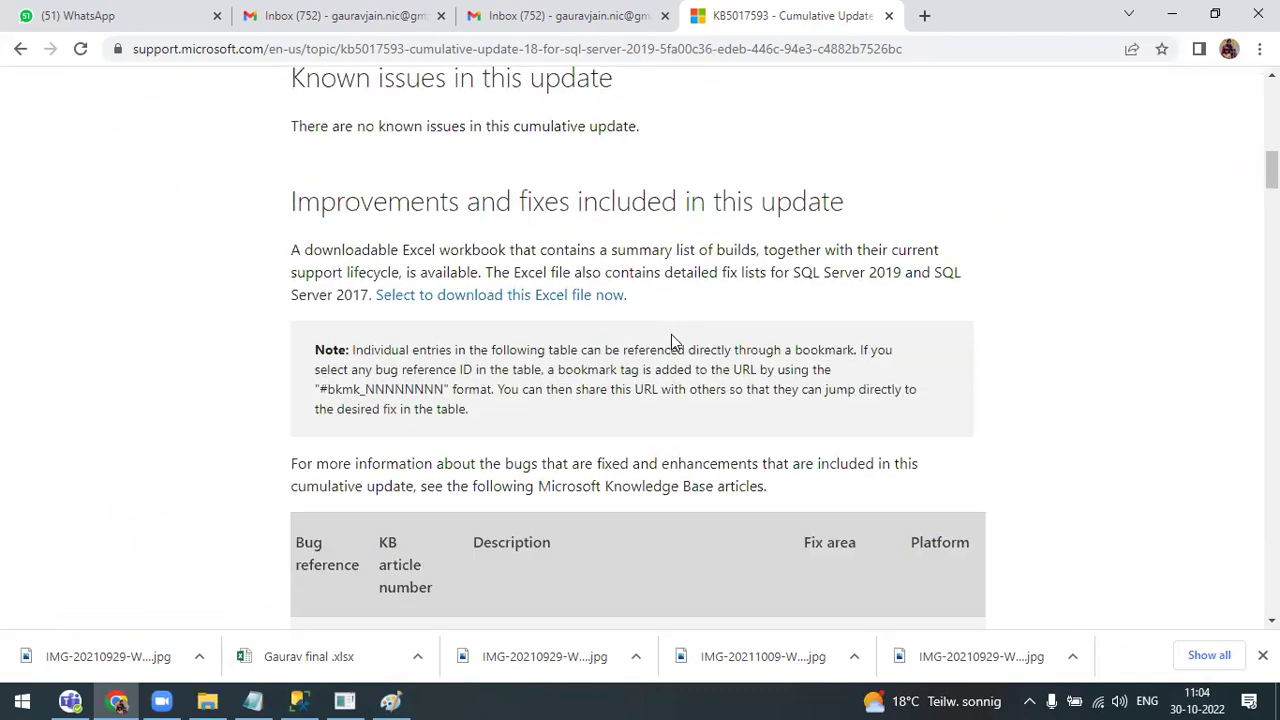
scroll(620, 325, down, 1)
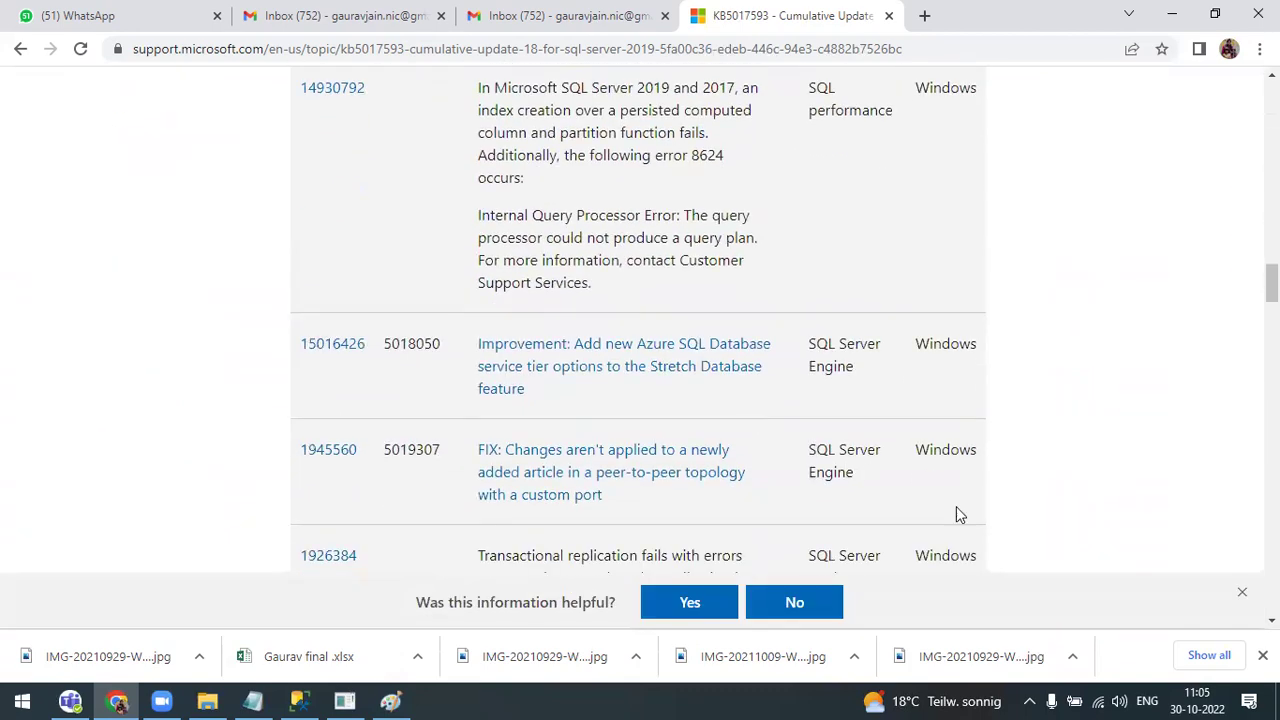
scroll(595, 425, up, 2)
scroll(580, 433, up, 15)
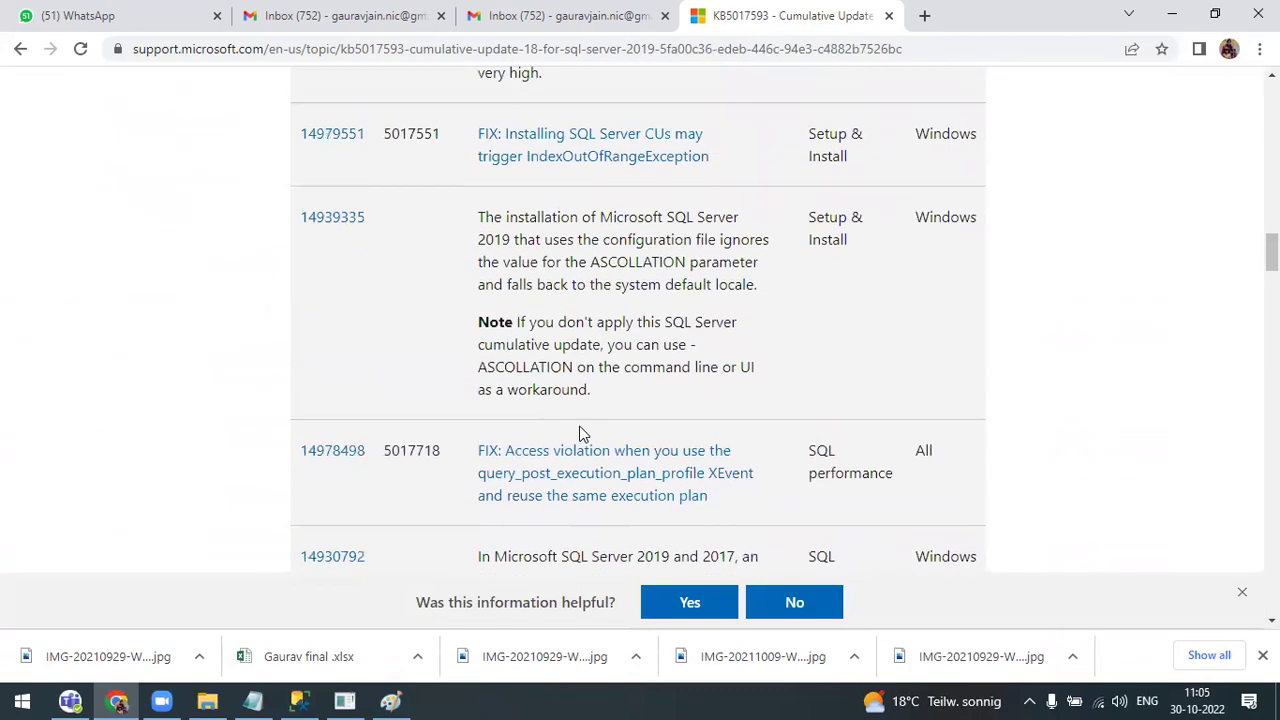
scroll(580, 433, up, 15)
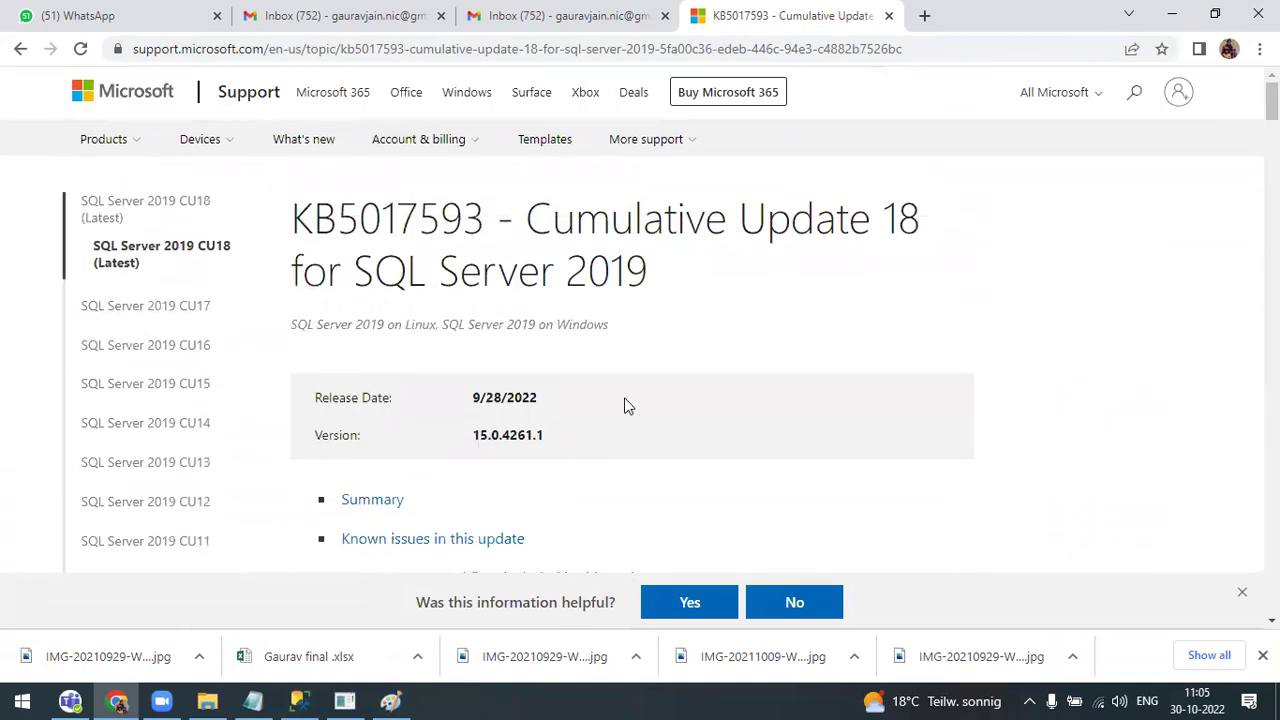
- Review the CU18 article's list of sections and return to its release date and version
scroll(594, 400, down, 2)
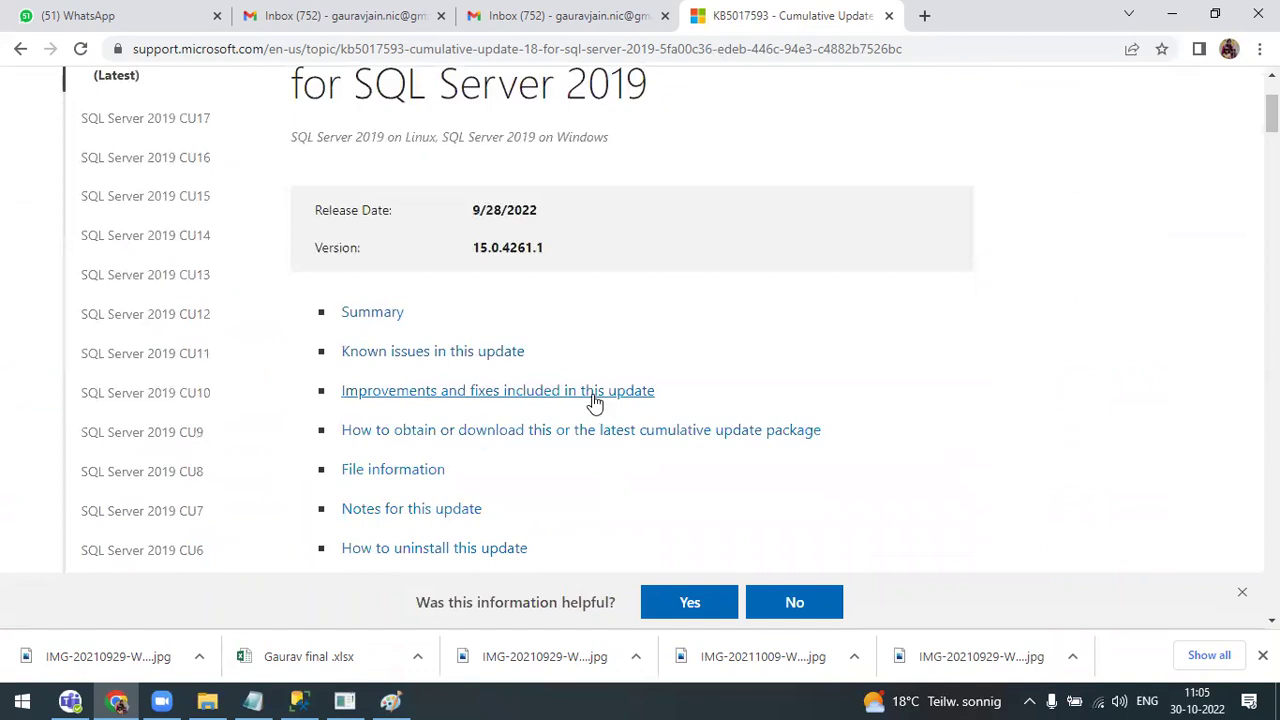
scroll(700, 370, down, 2)
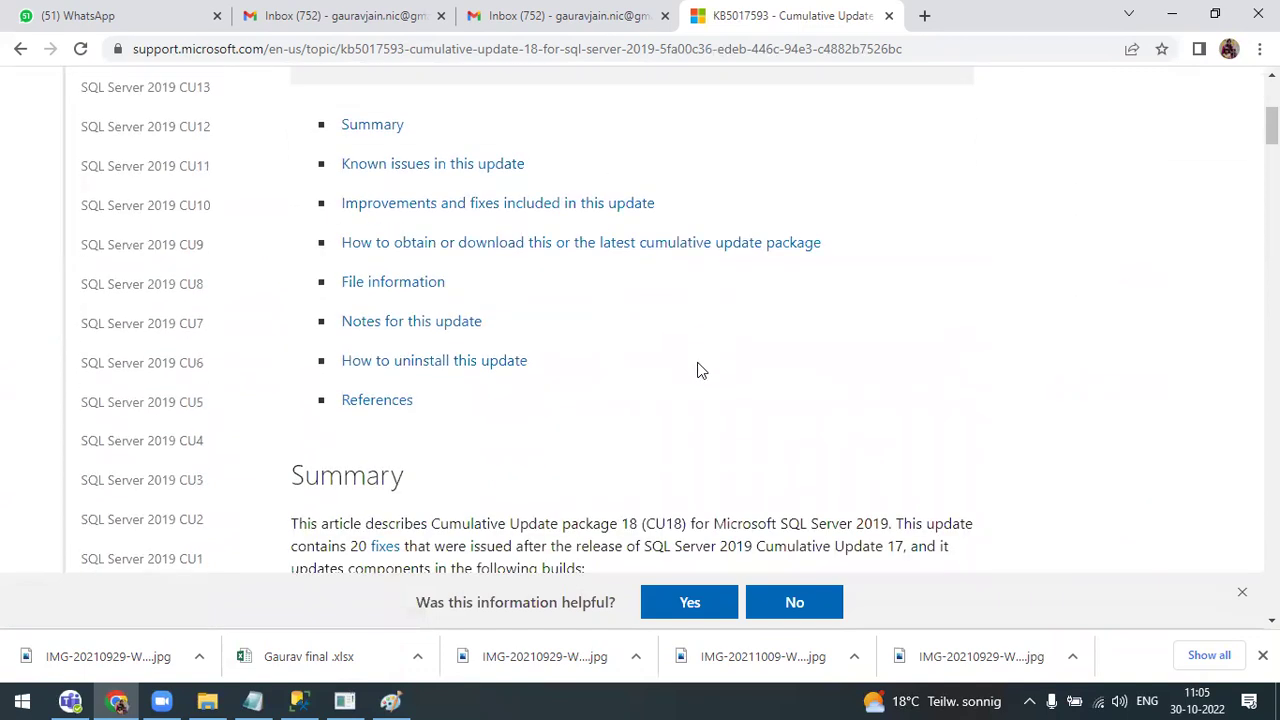
scroll(690, 370, up, 2)
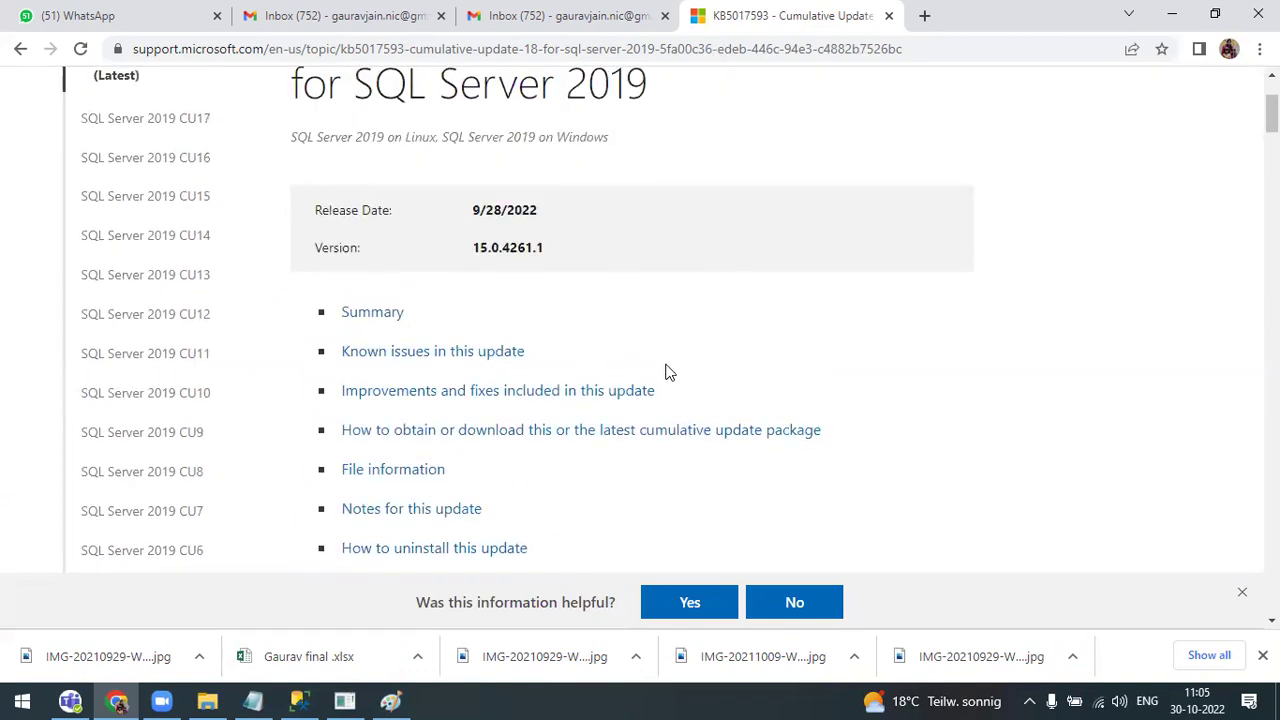
scroll(676, 371, down, 2)
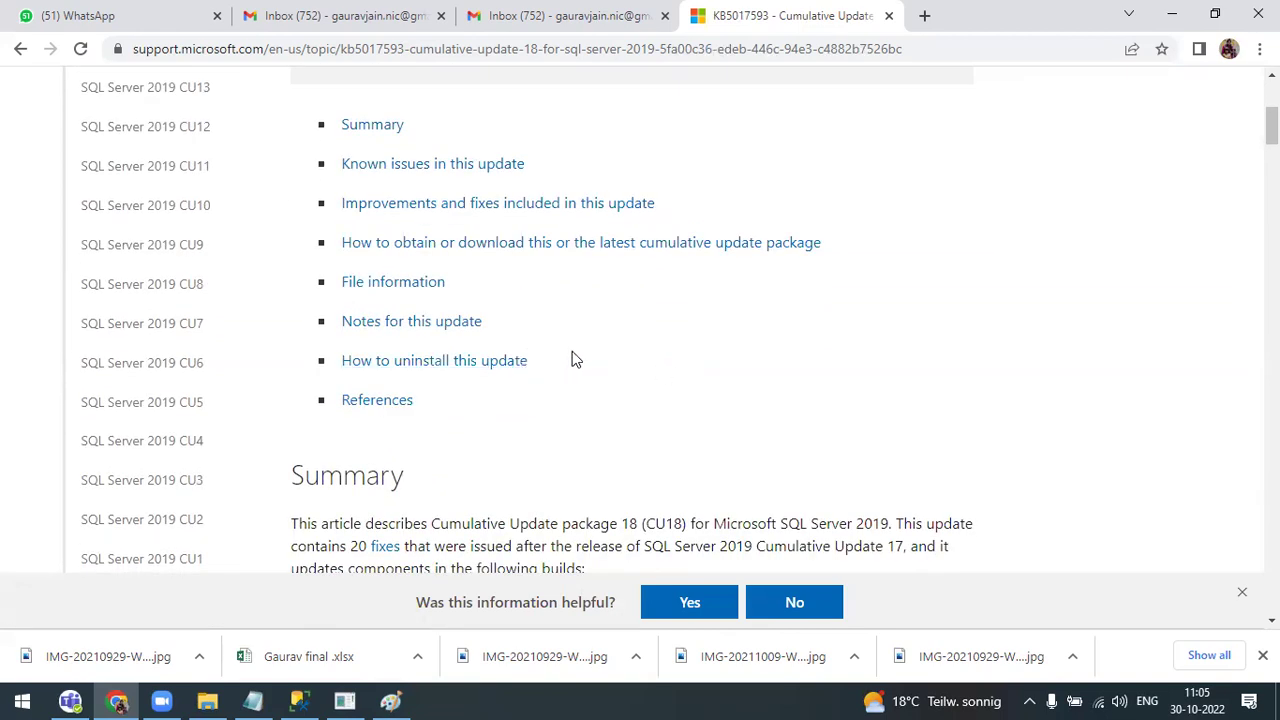
scroll(567, 359, up, 4)
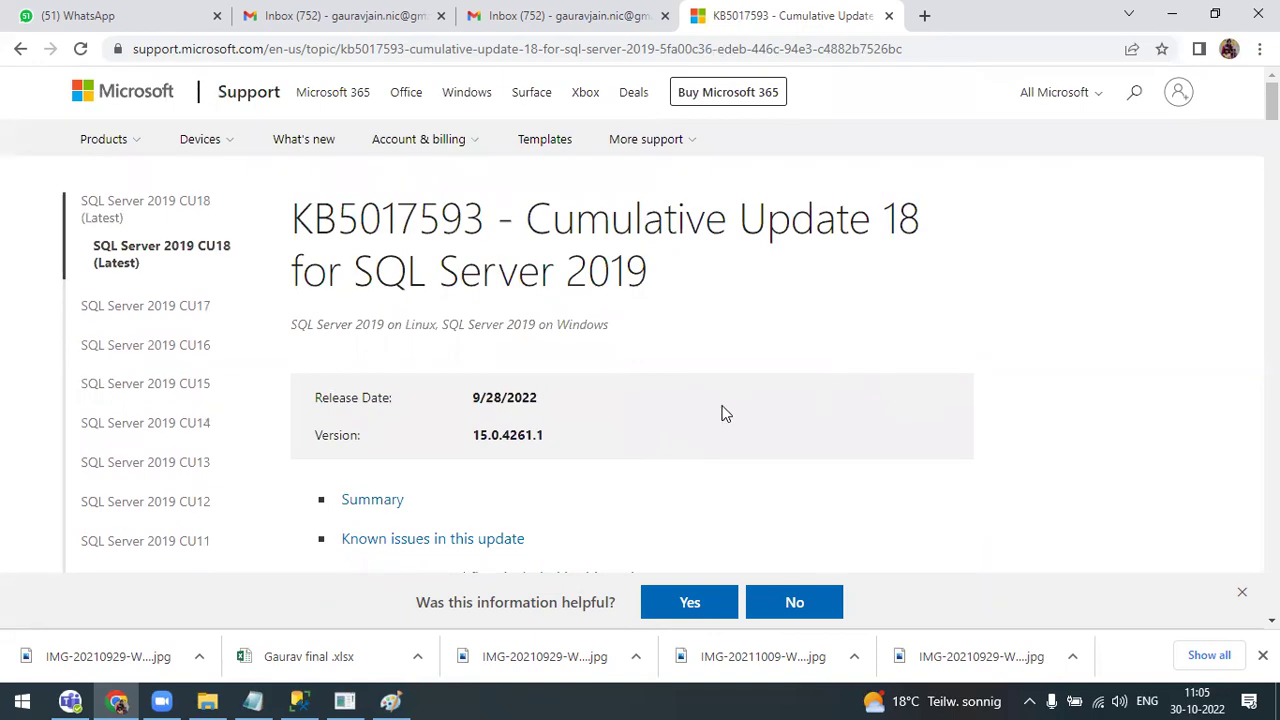
- Jump to the CU18 article's Summary section and download the Excel workbook of SQL Server builds offered under improvements and fixes
scroll(720, 408, down, 2)
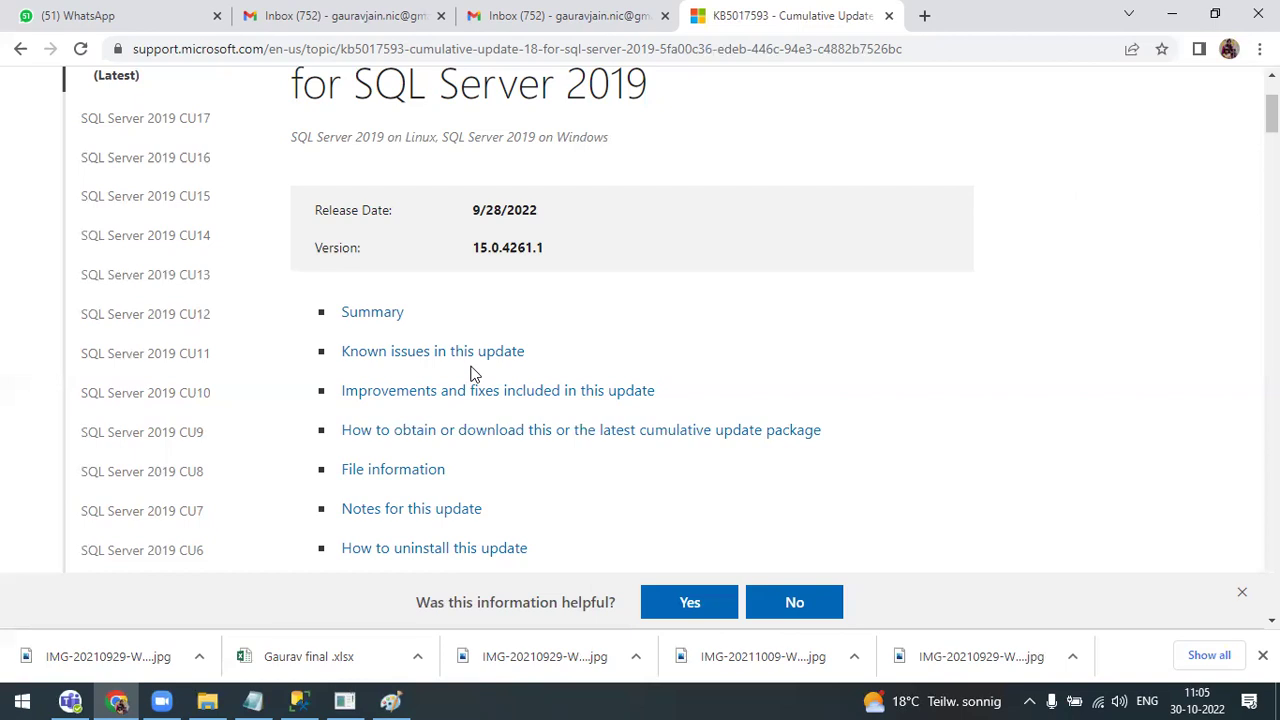
click(360, 313)
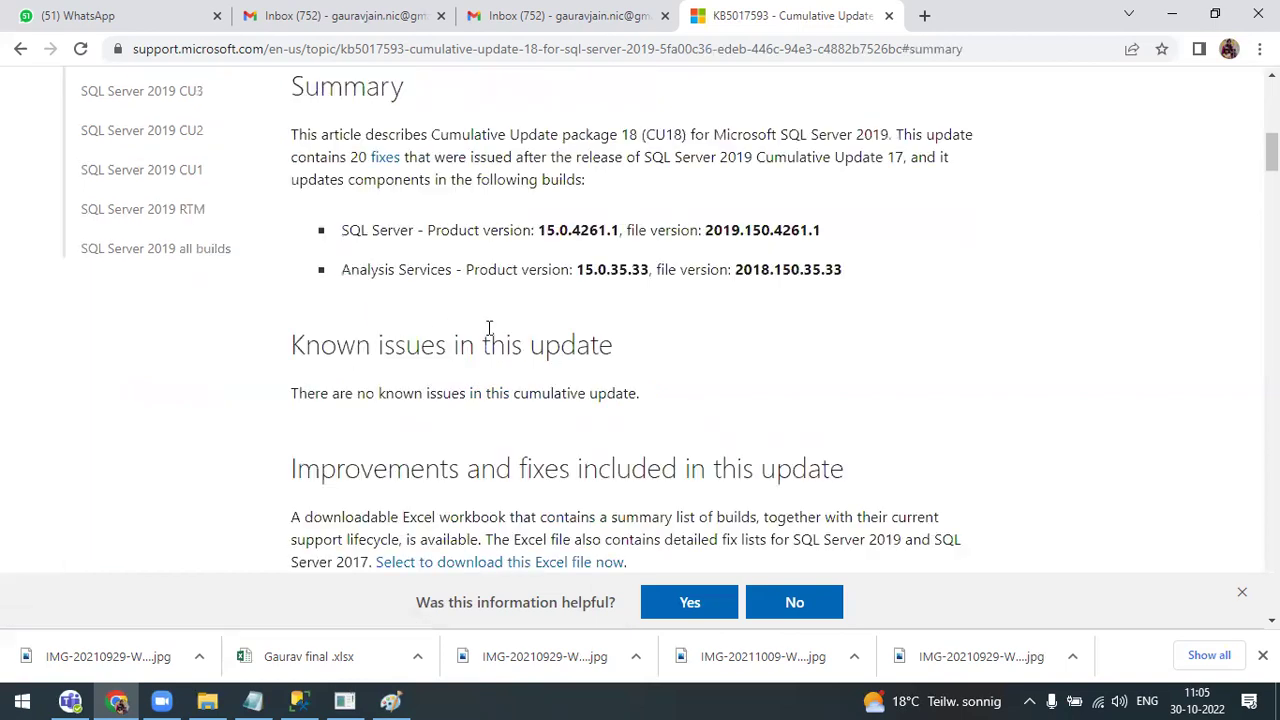
scroll(489, 330, down, 2)
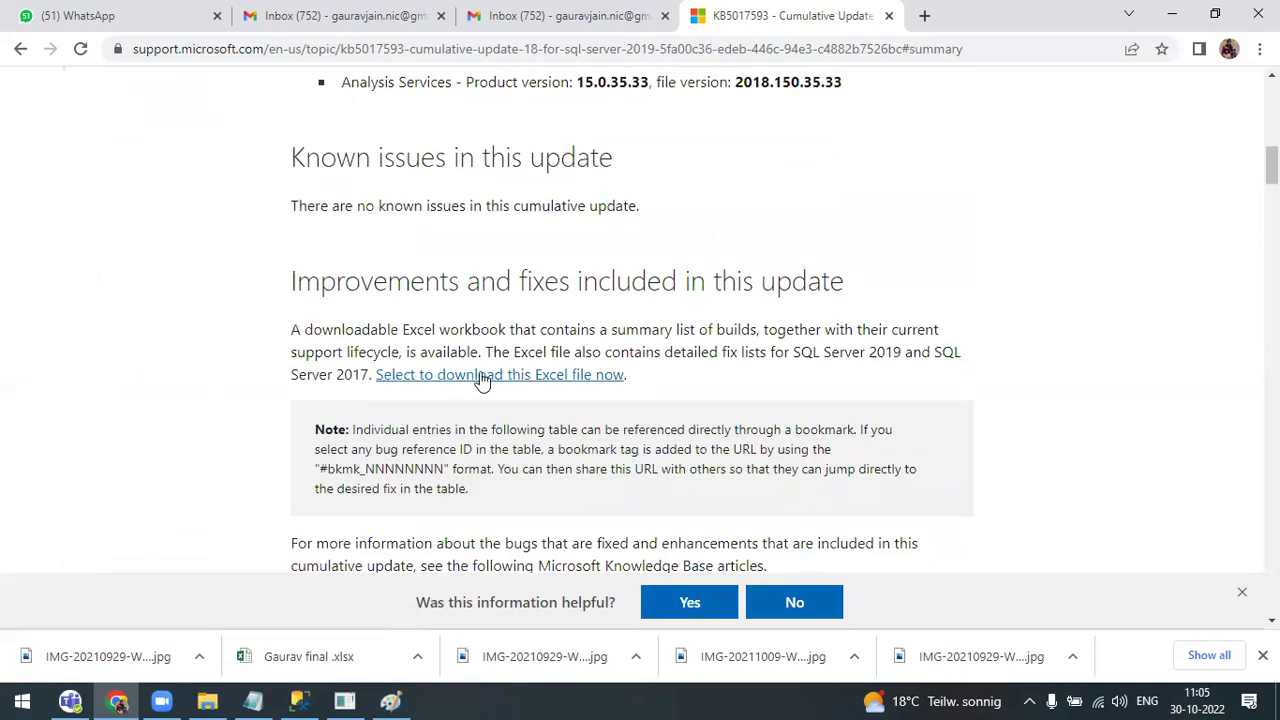
click(480, 374)
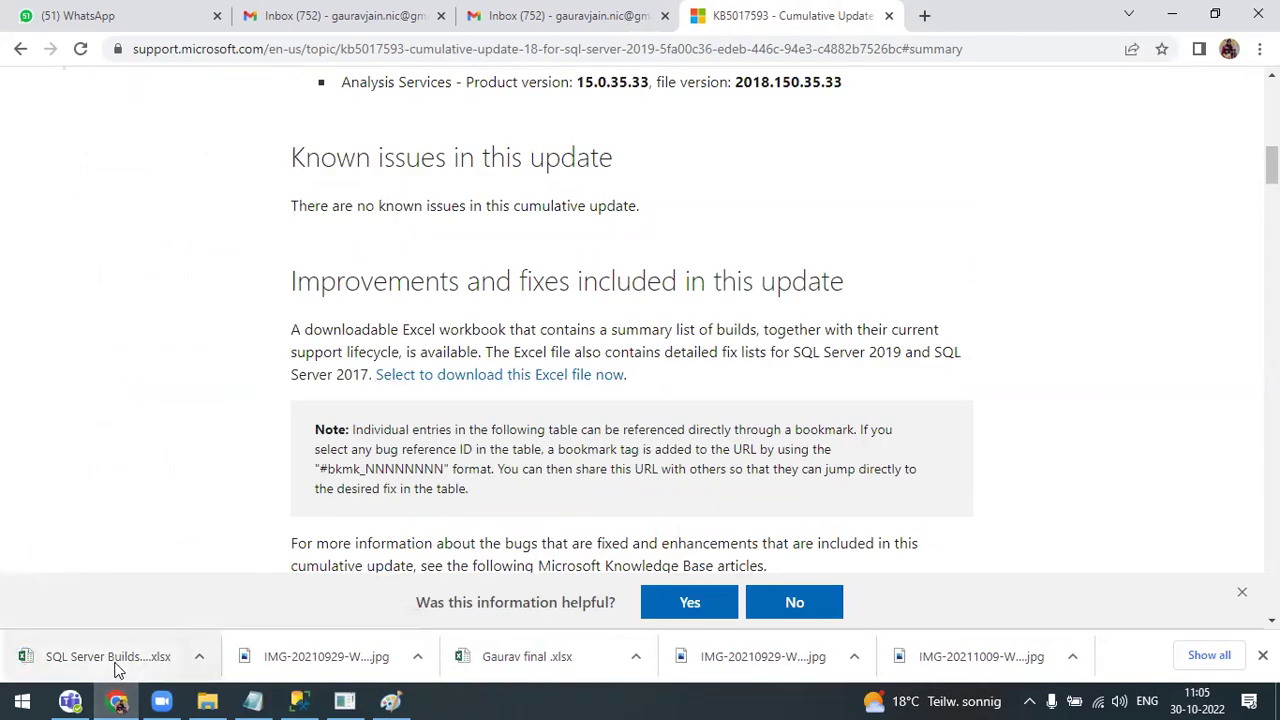
- Recheck the CU18 release date, version, summary and known issues, ending at the start of the article
scroll(444, 440, up, 3)
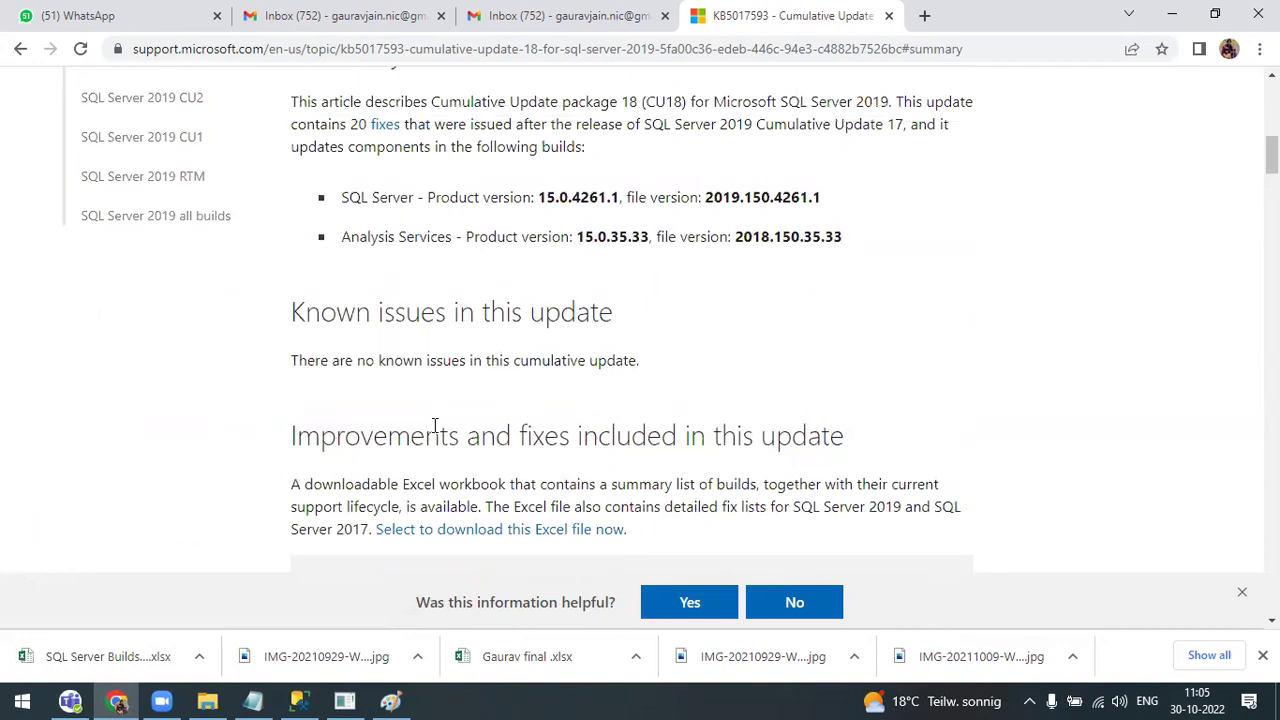
scroll(444, 426, up, 7)
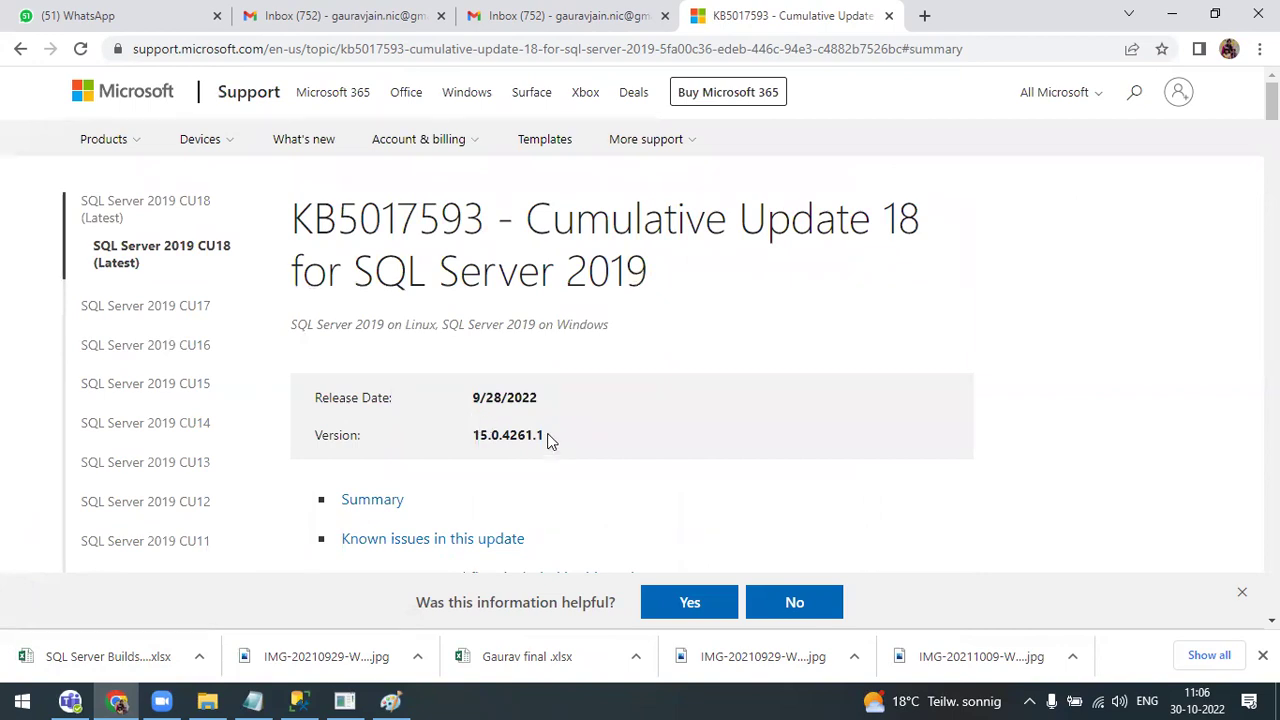
scroll(540, 435, down, 1)
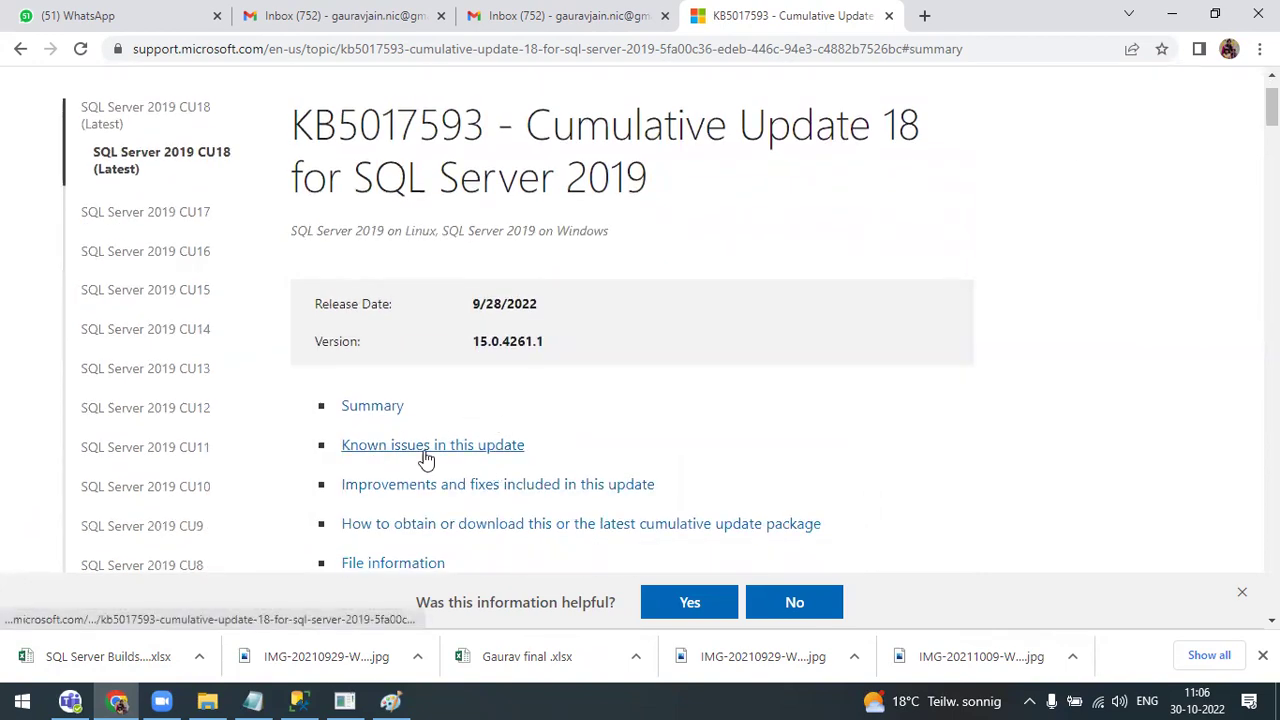
scroll(445, 462, down, 7)
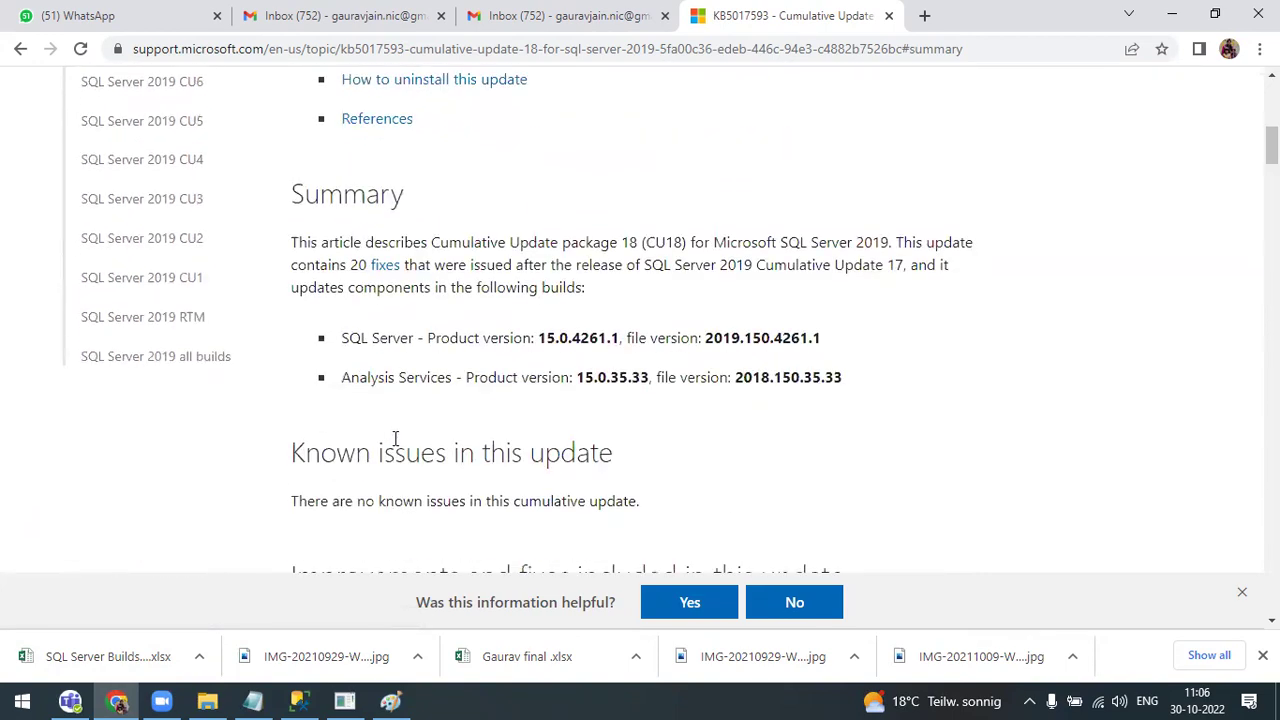
scroll(397, 345, up, 8)
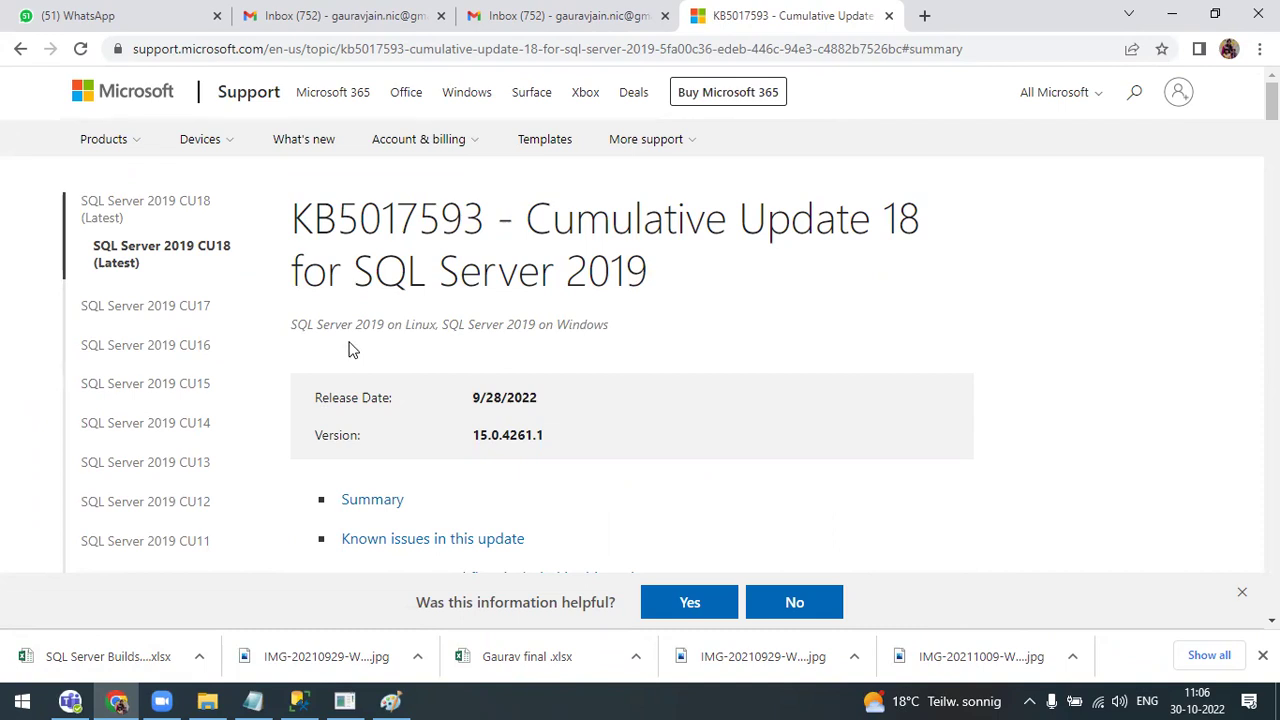
- Copy the article title and search Google in a new tab for "KB5017593 - Cumulative Update 18 for SQL Server 2019 download"
drag(671, 286, 290, 212)
key(ctrl+c)
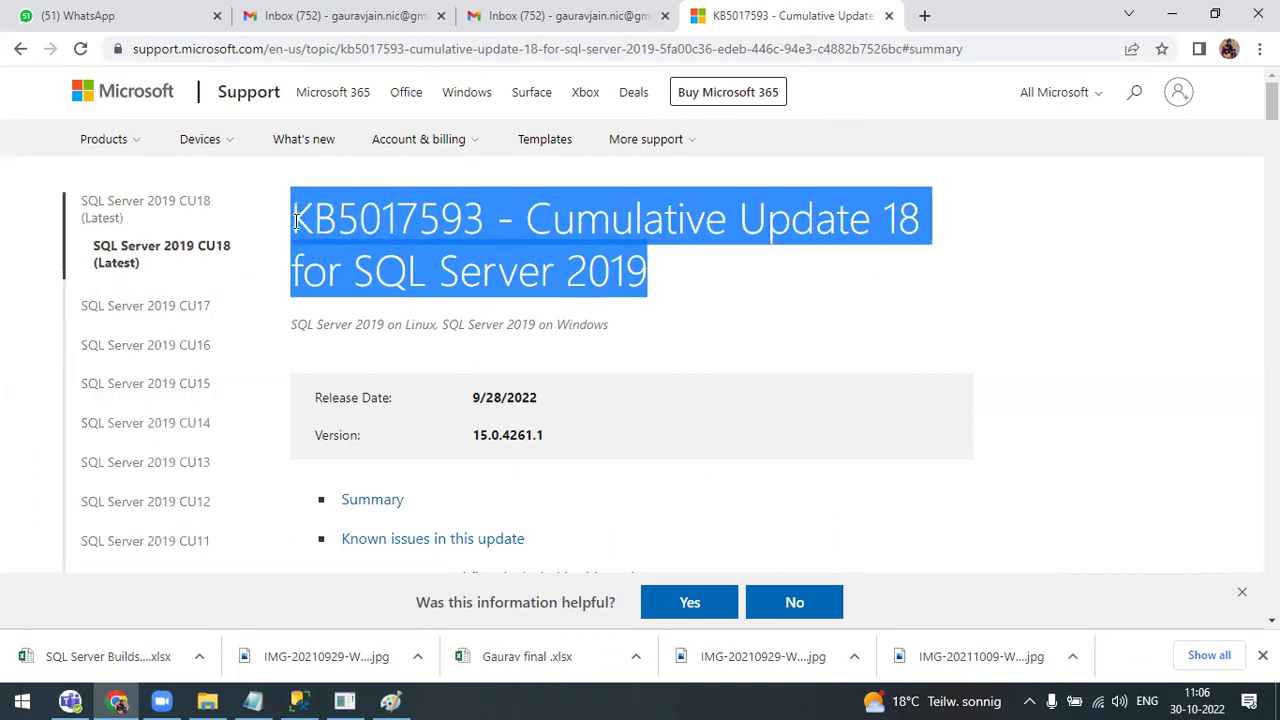
click(924, 15)
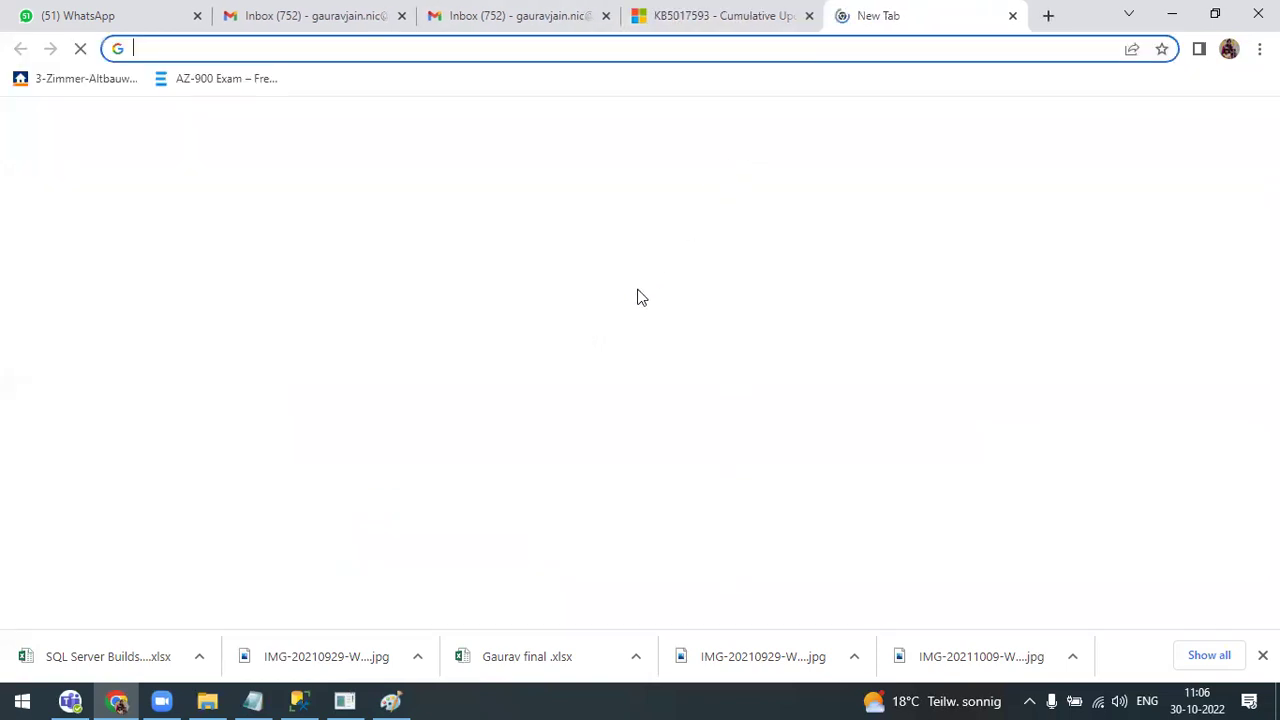
key(ctrl+v)
text(download)
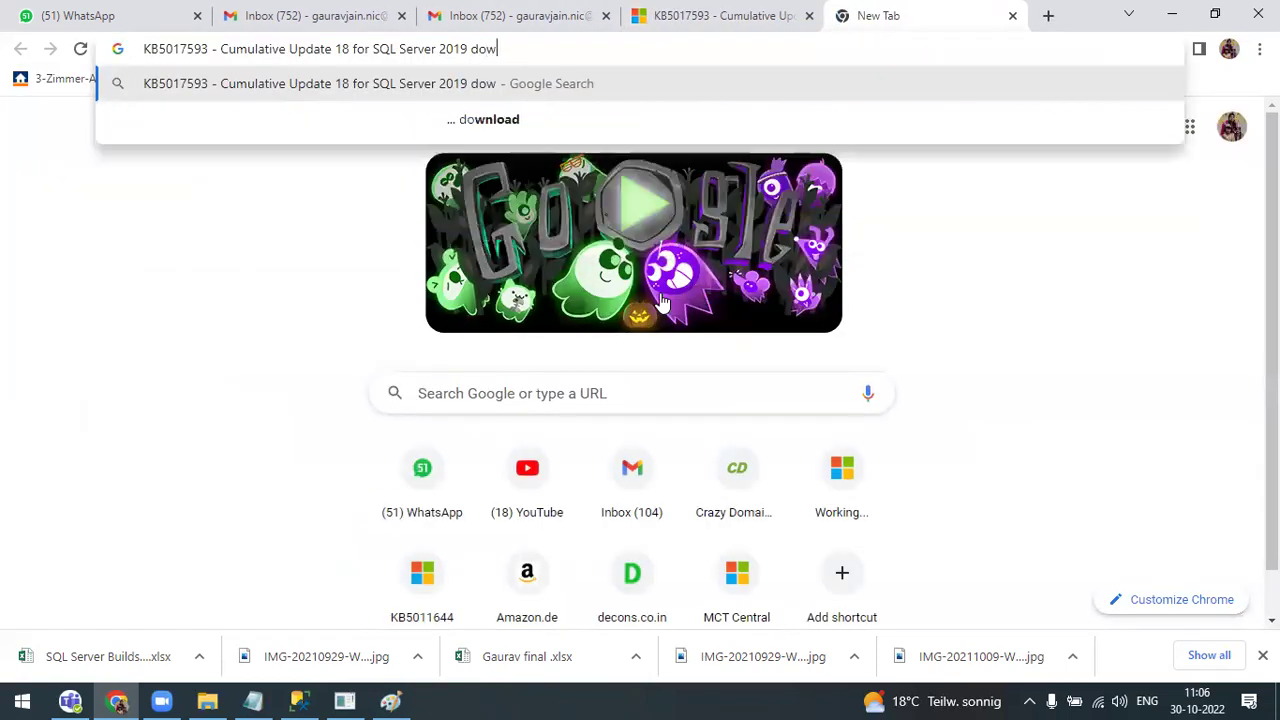
key(Return)
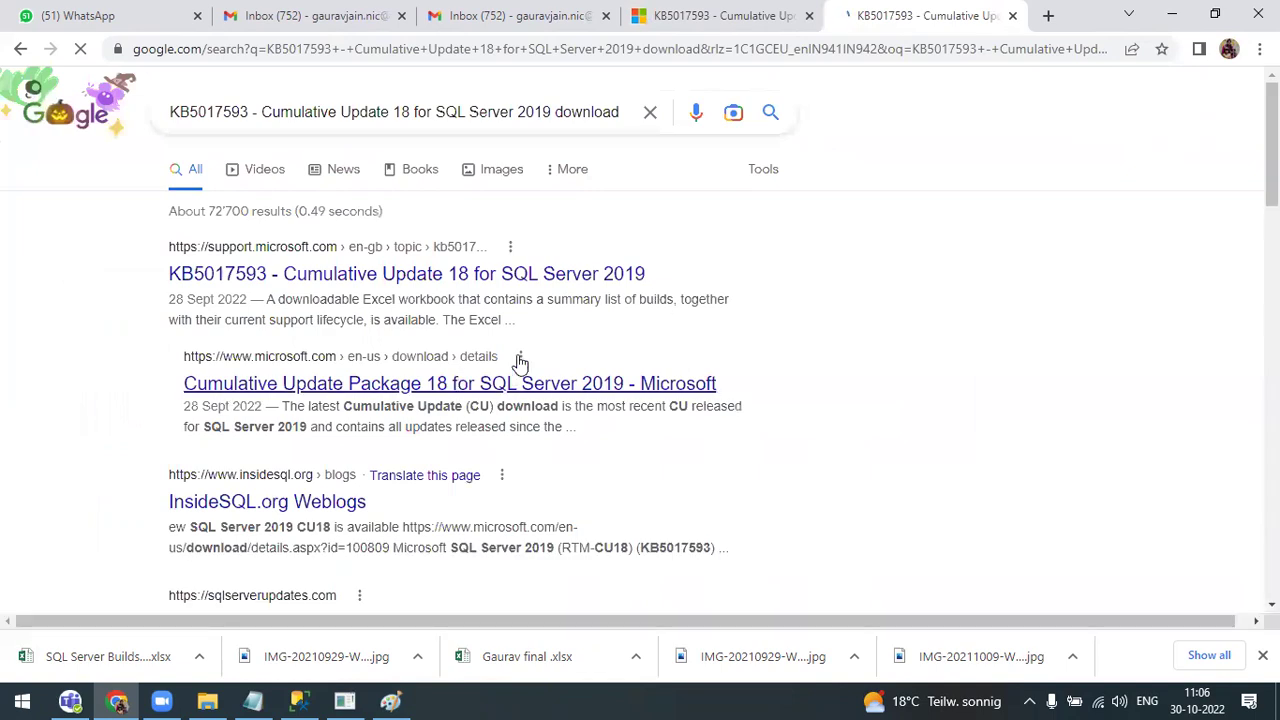
- Open the Microsoft support result for KB5017593 in a new tab and look through the article to its end
middle_click(308, 288)
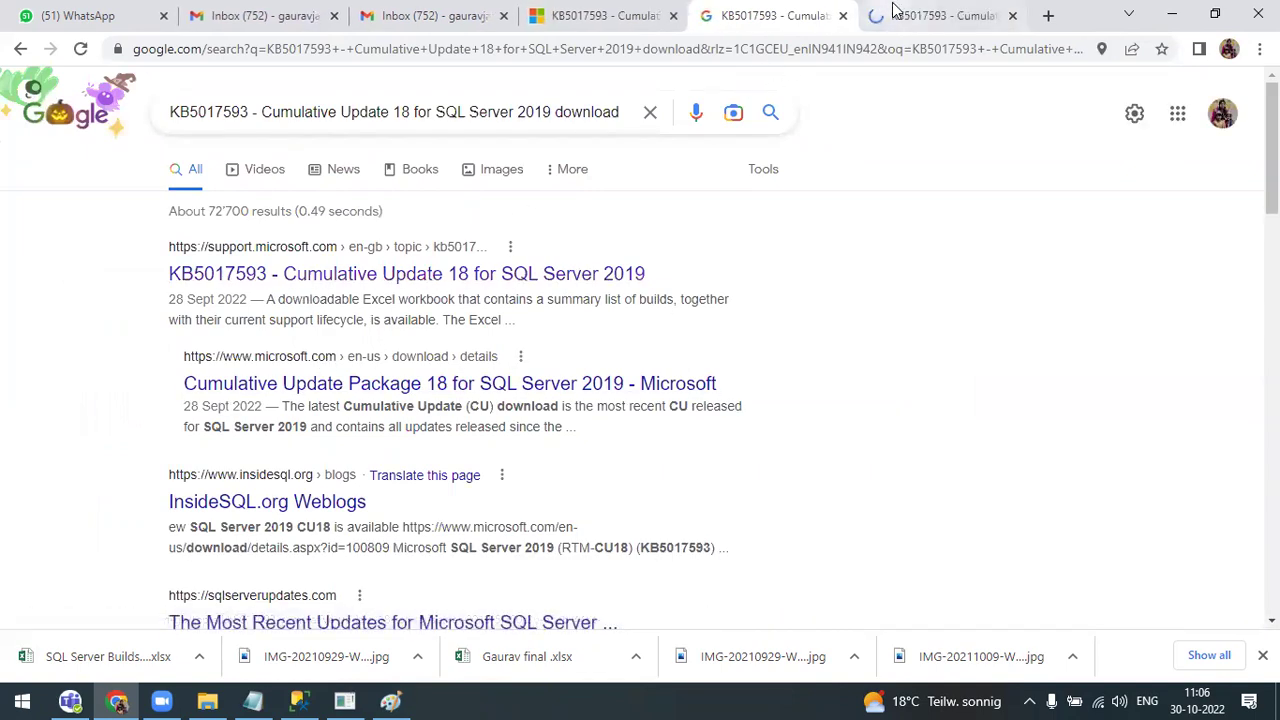
click(894, 14)
scroll(675, 362, down, 12)
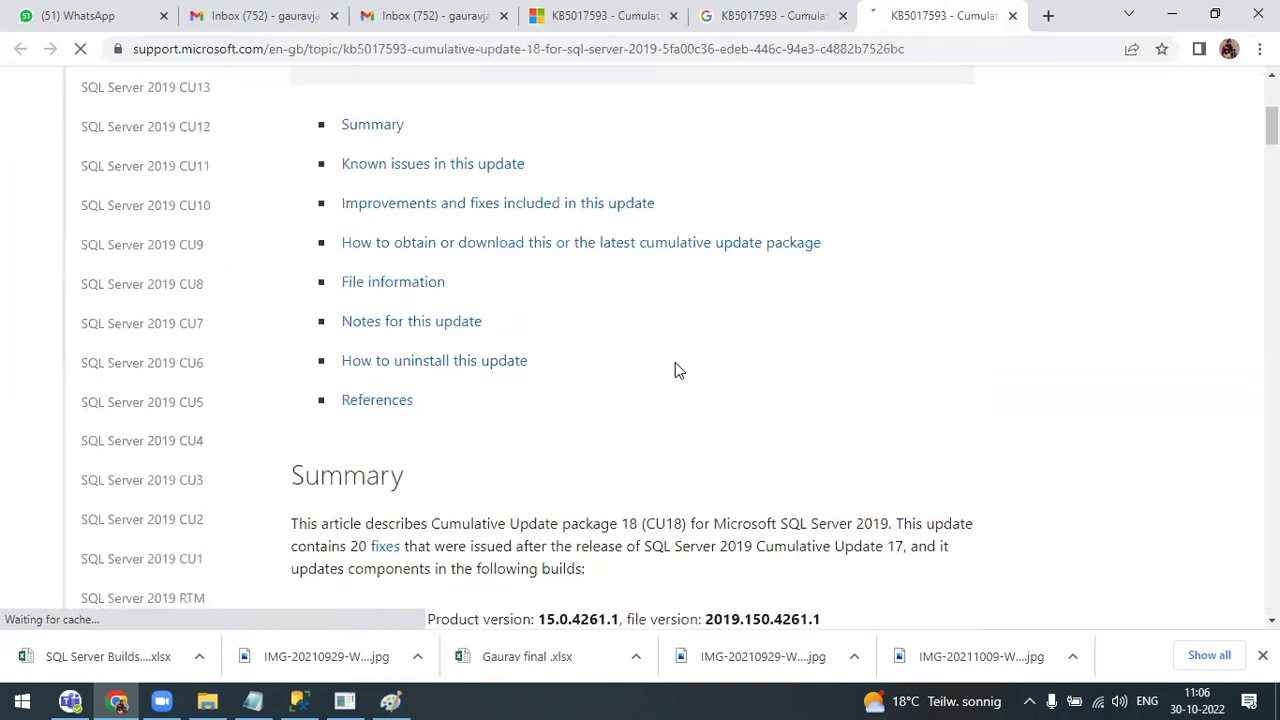
scroll(675, 362, down, 20)
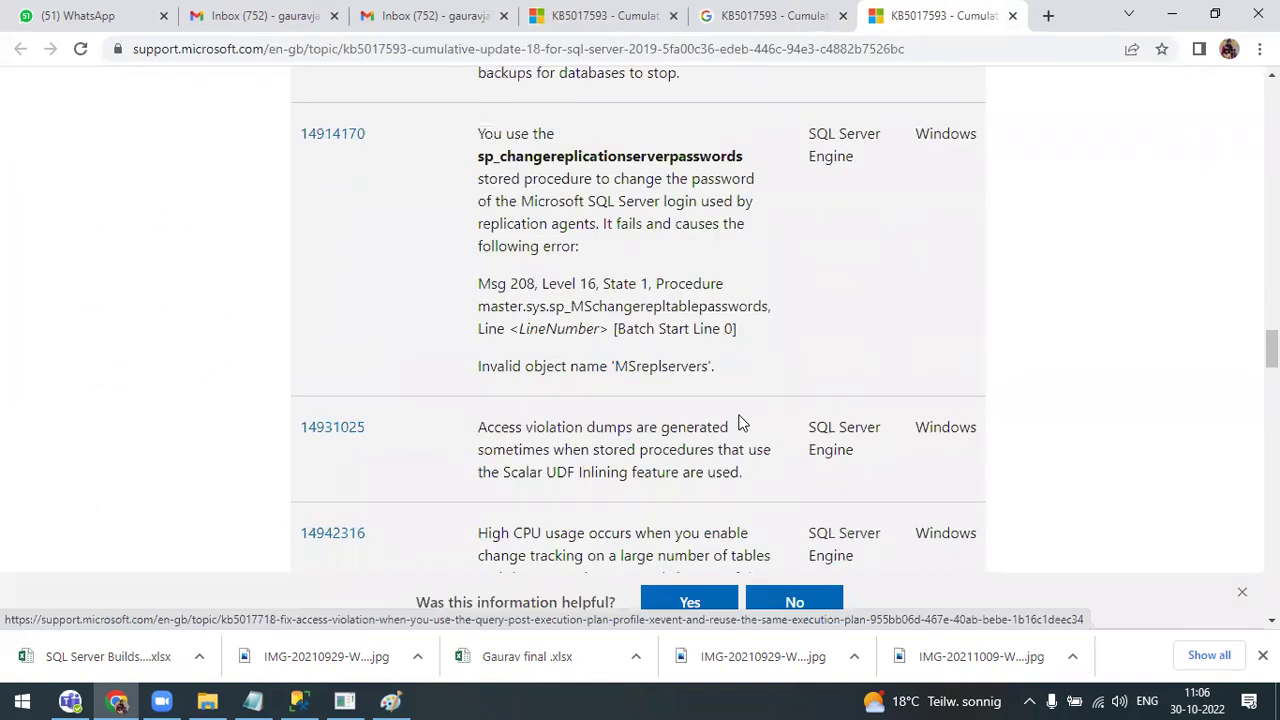
scroll(710, 405, down, 3)
scroll(709, 403, up, 6)
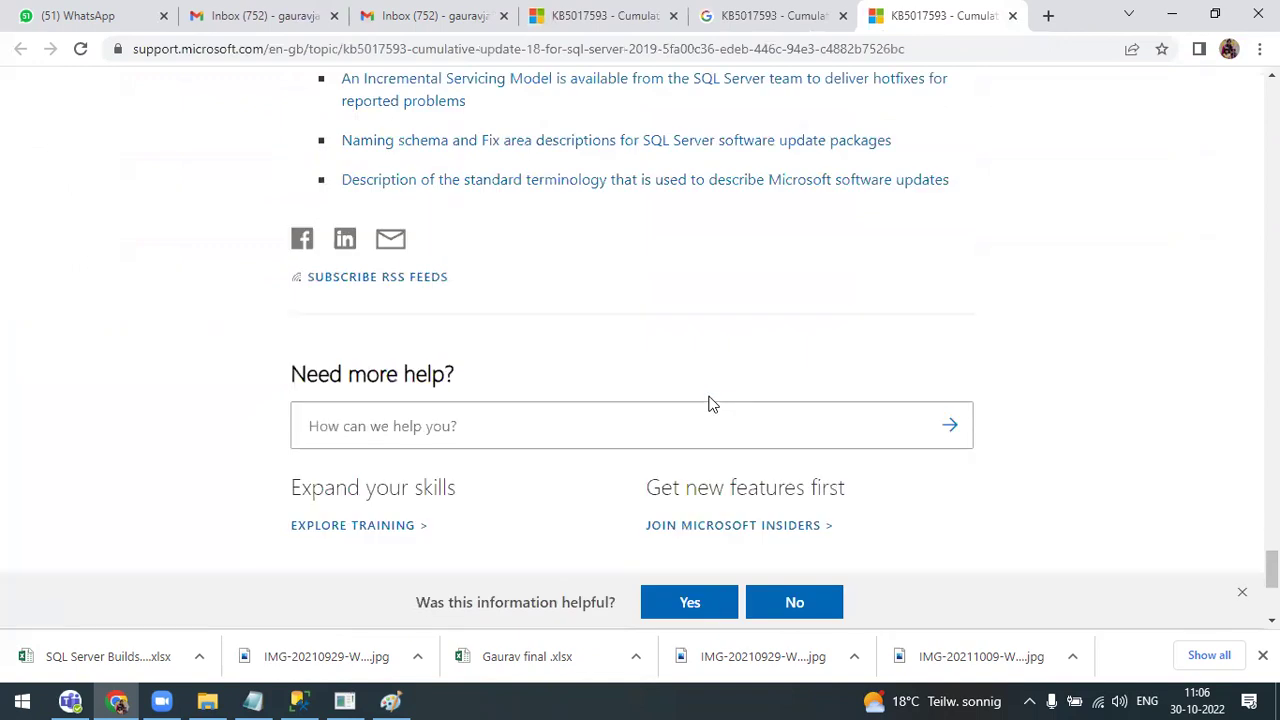
- Examine the article's uninstall, update notes, file information and download sections, and go back up through the fixes to the summary
scroll(708, 402, up, 4)
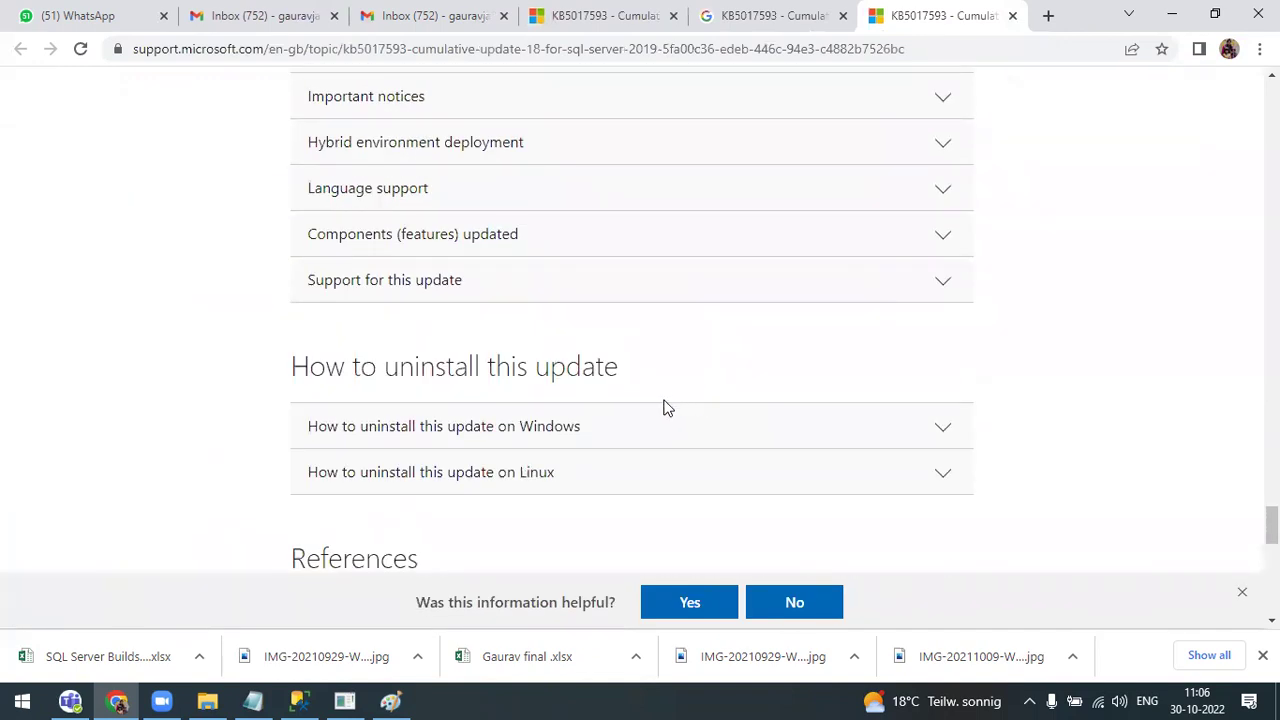
scroll(665, 435, up, 4)
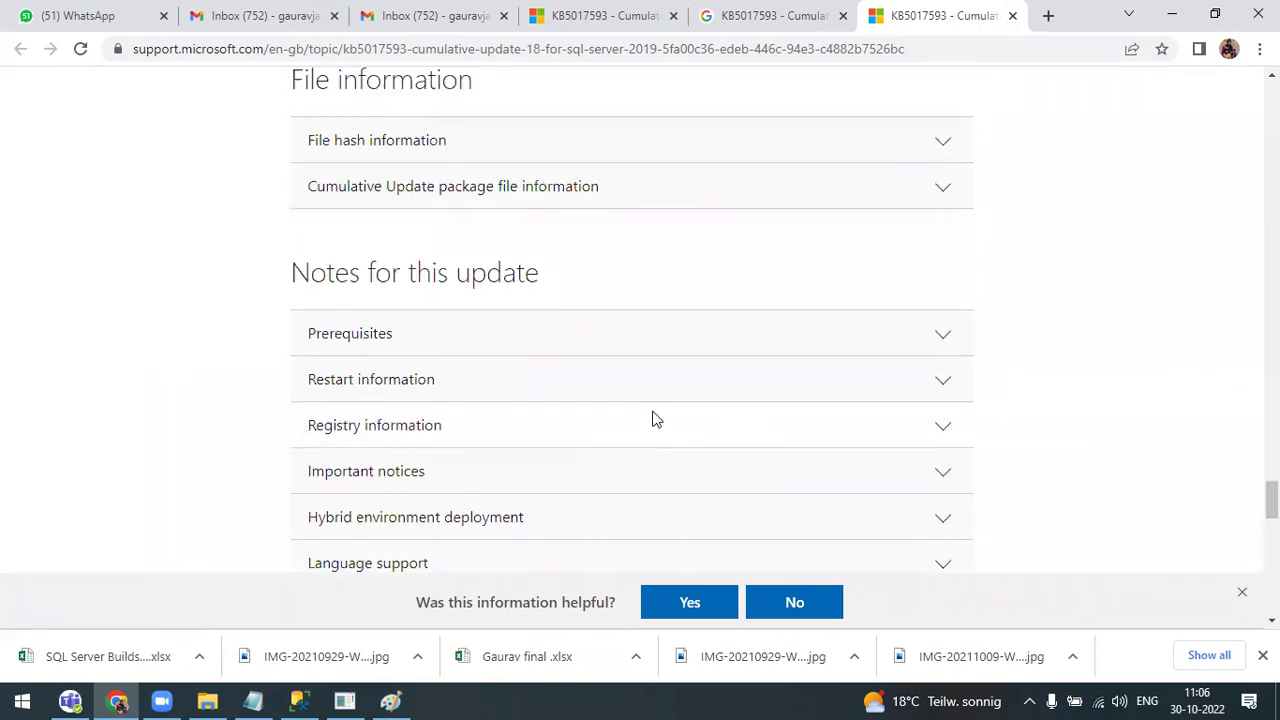
scroll(655, 420, down, 2)
scroll(655, 420, down, 3)
scroll(652, 420, up, 9)
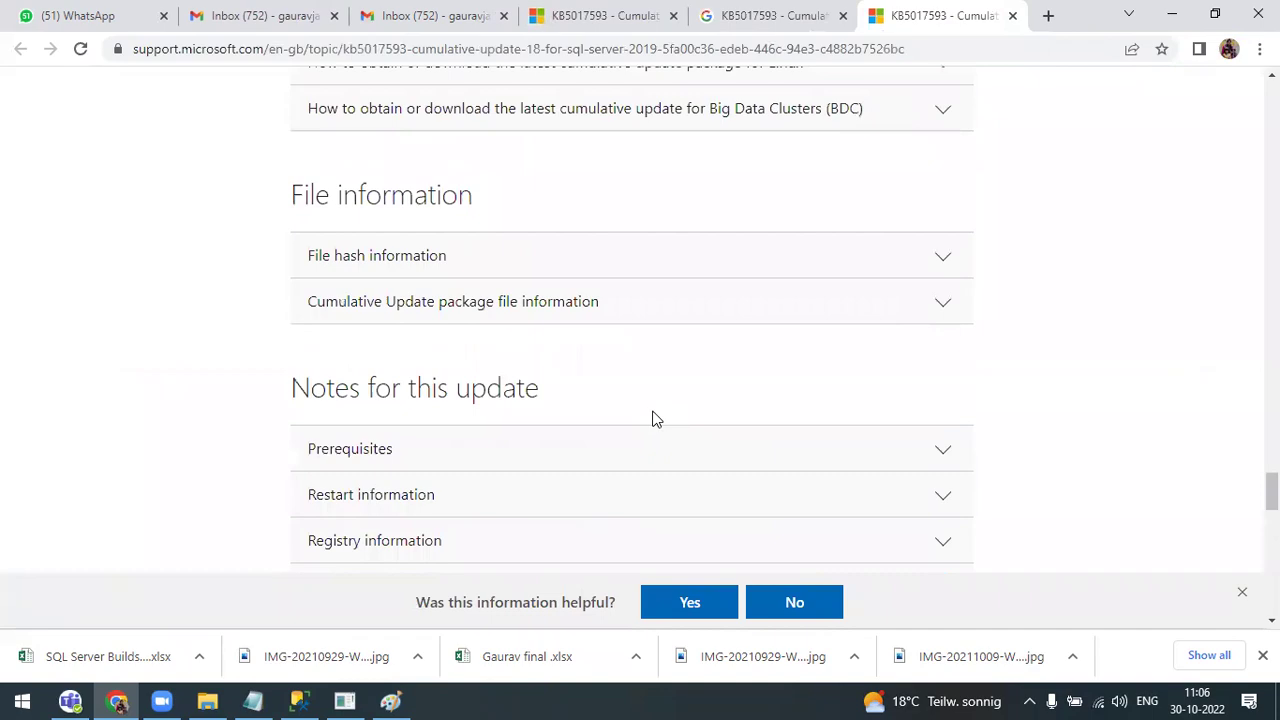
scroll(655, 415, up, 3)
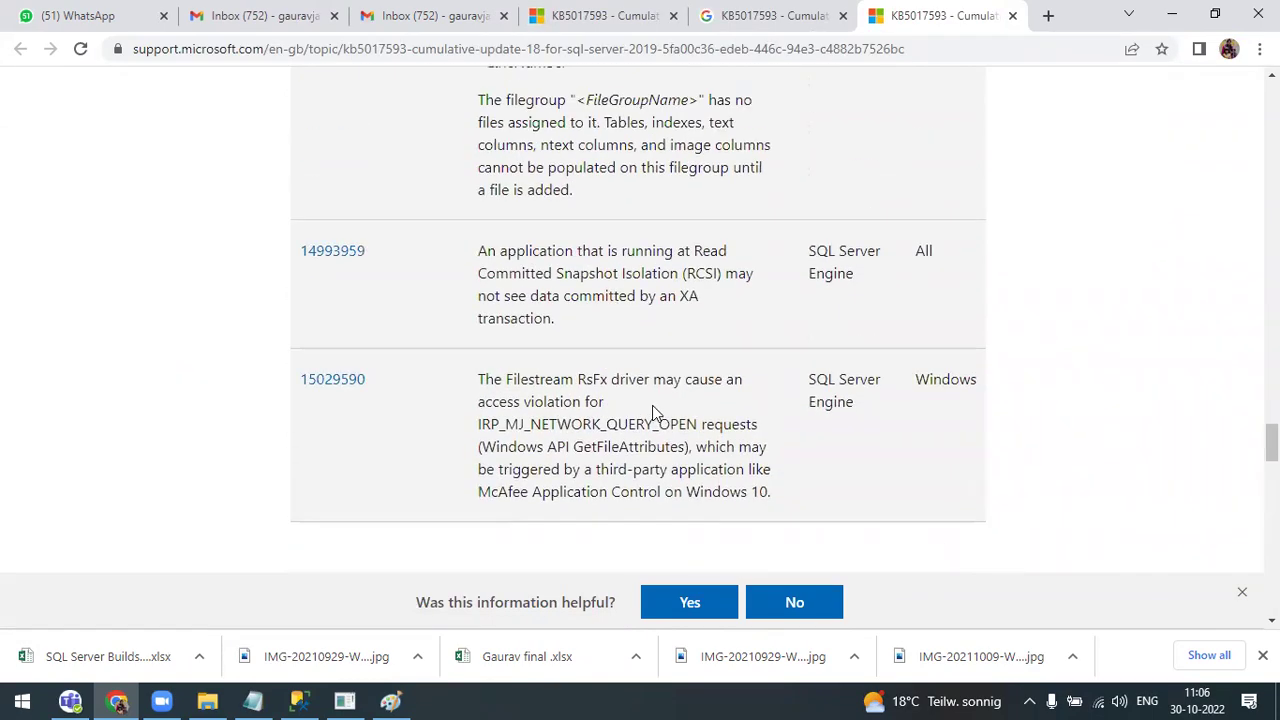
scroll(652, 412, up, 4)
scroll(647, 406, up, 15)
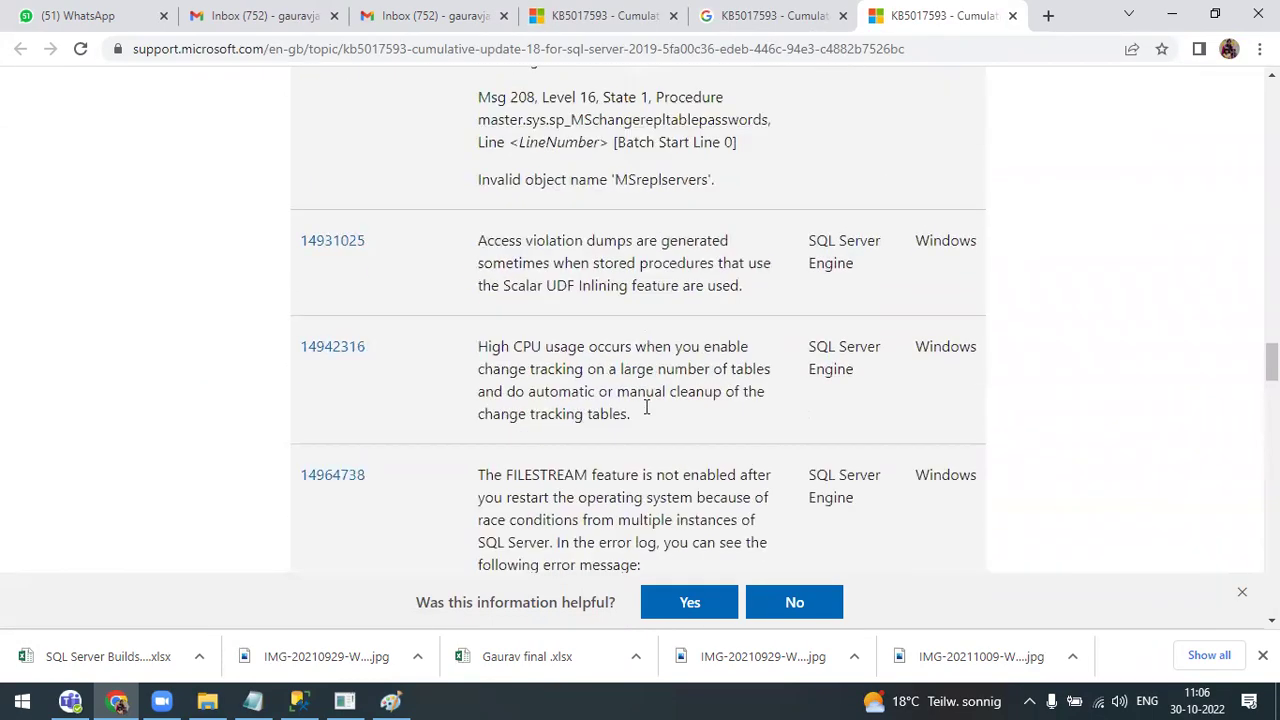
scroll(644, 404, up, 20)
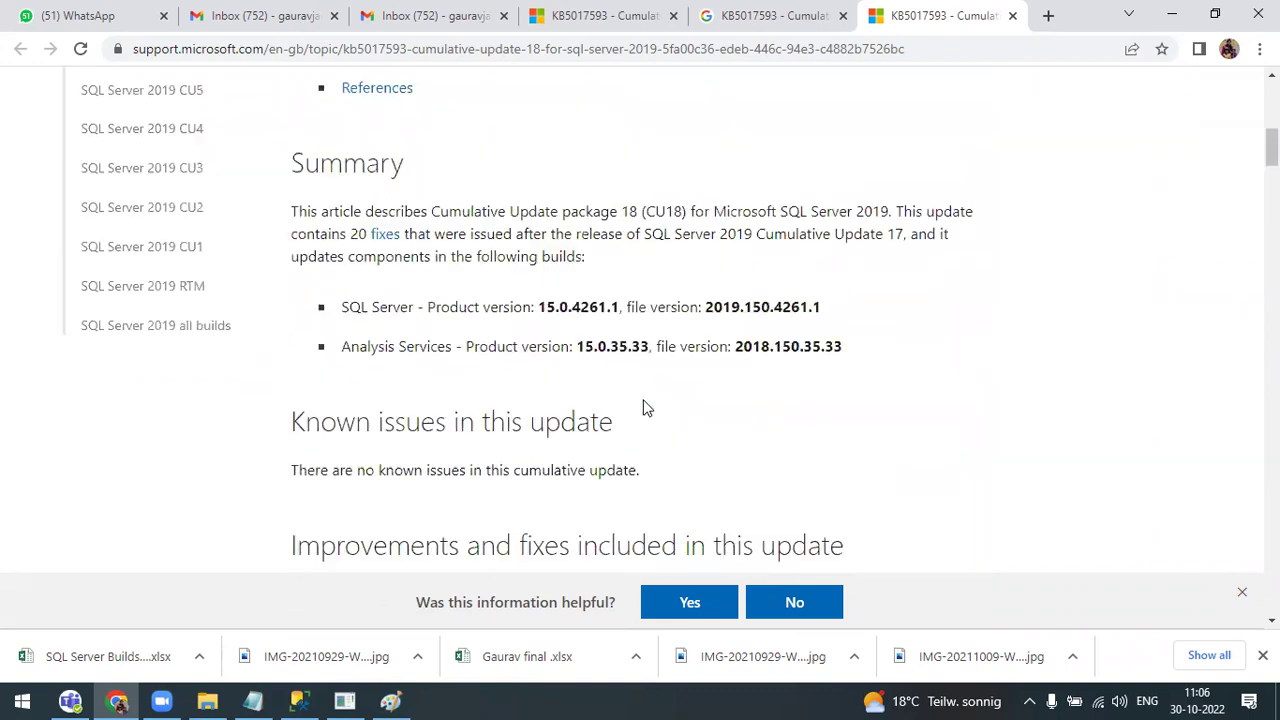
- Open the Cumulative Update Package 18 for SQL Server 2019 download page from the Google results and download the English package
click(770, 20)
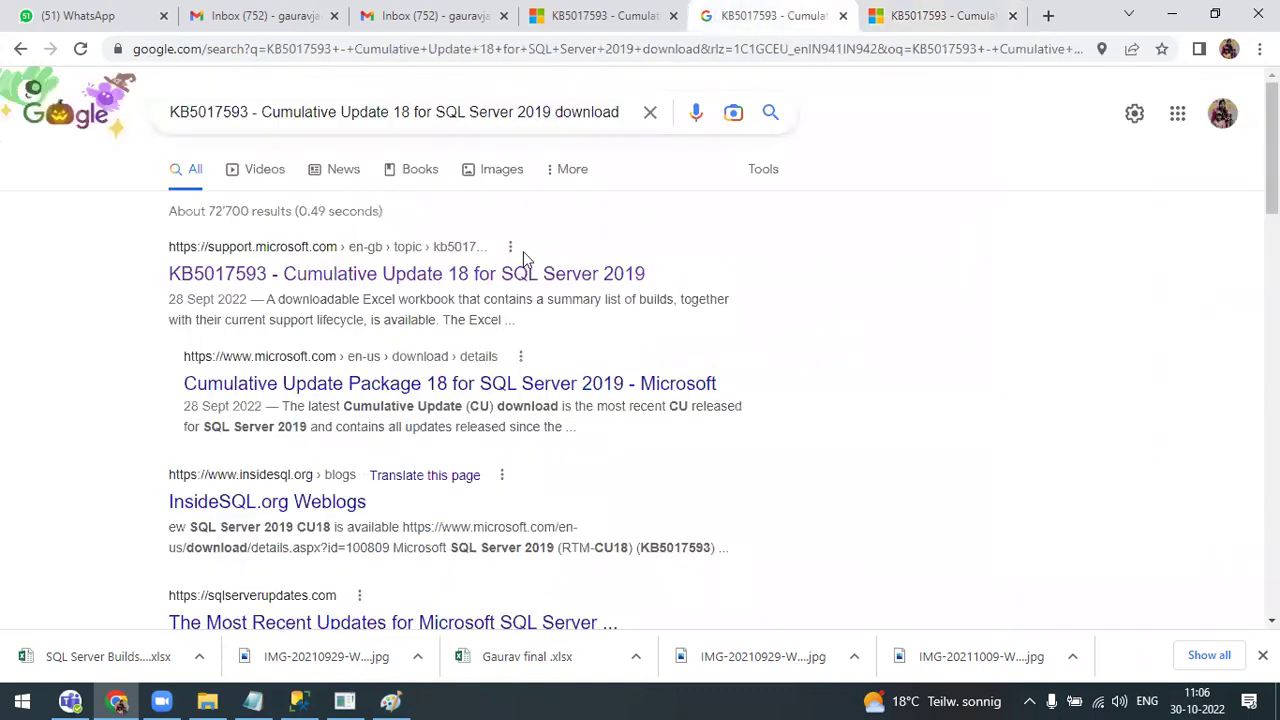
middle_click(400, 389)
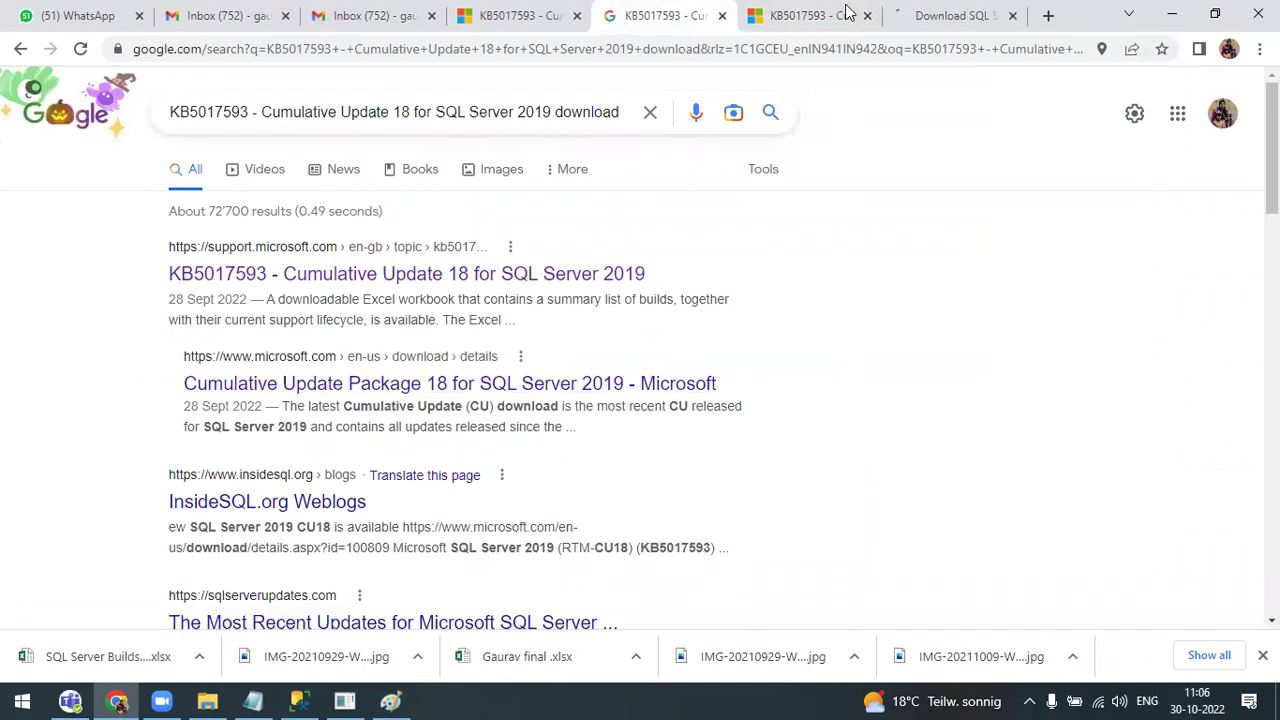
click(928, 10)
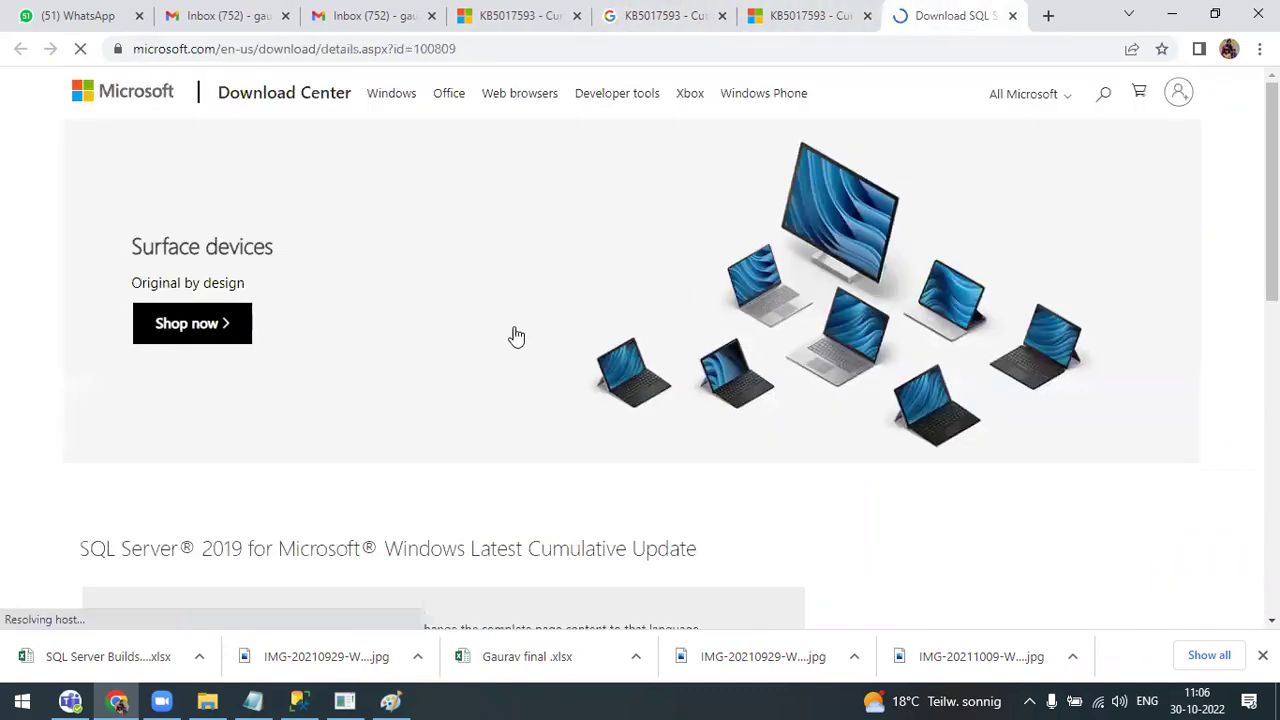
scroll(477, 363, down, 6)
scroll(489, 364, up, 3)
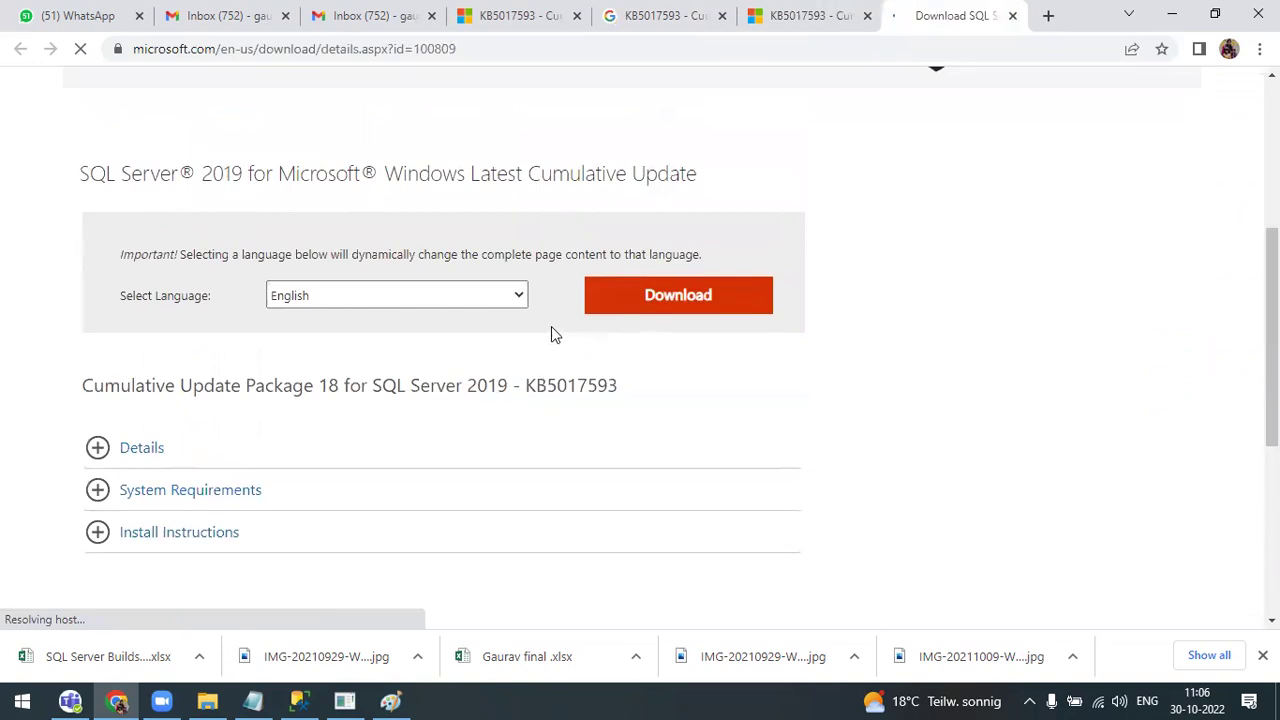
click(683, 298)
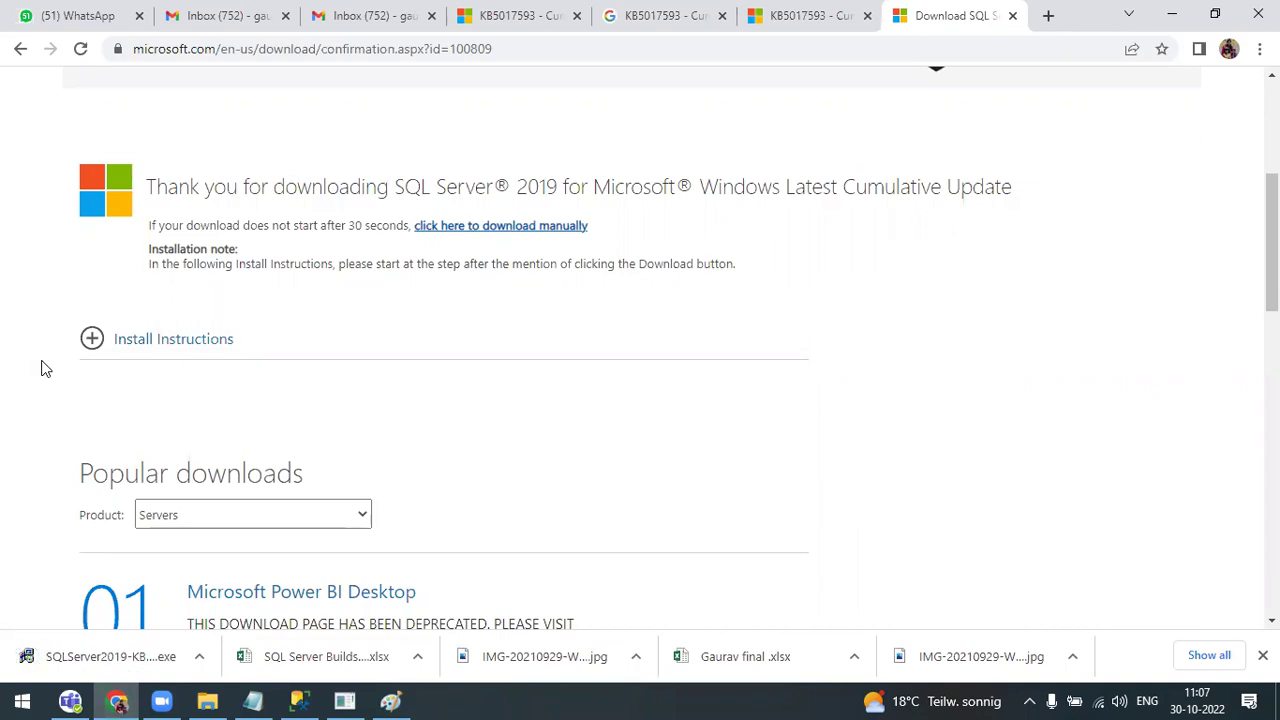
- Launch the downloaded SQL Server 2019 CU18 installer and minimize the browser to return to SQL Server Management Studio
click(96, 658)
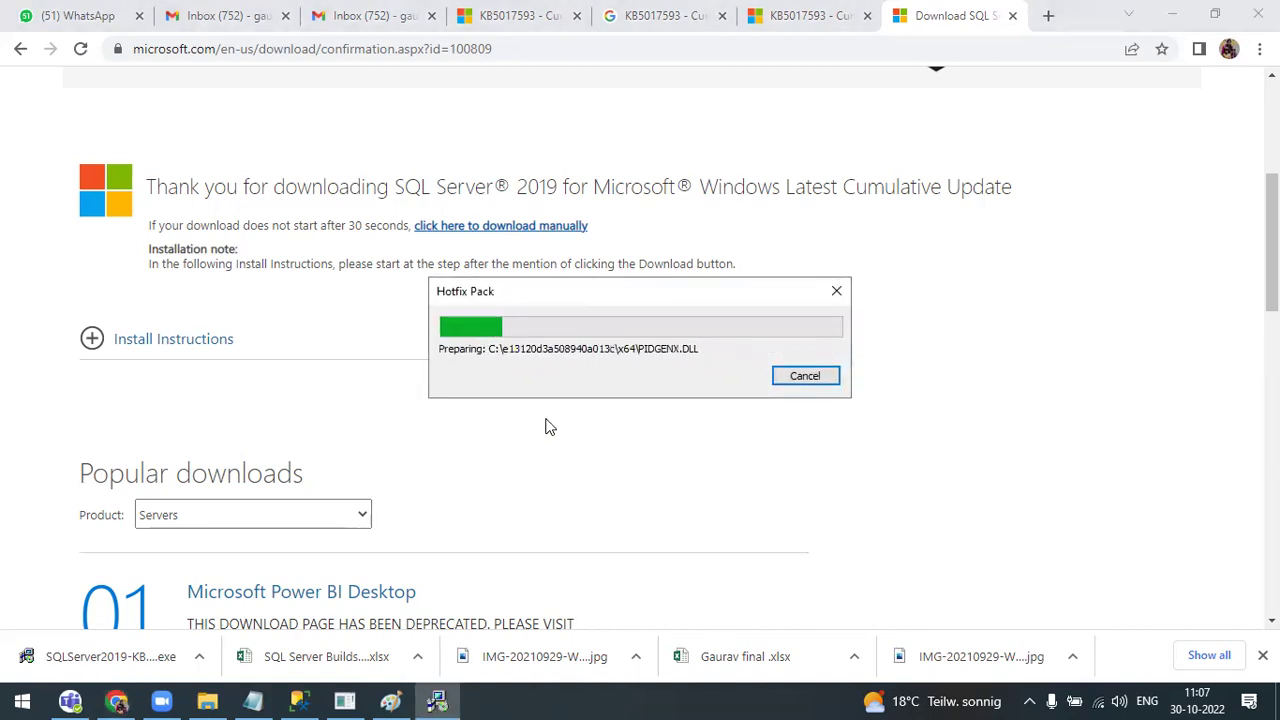
click(1176, 13)
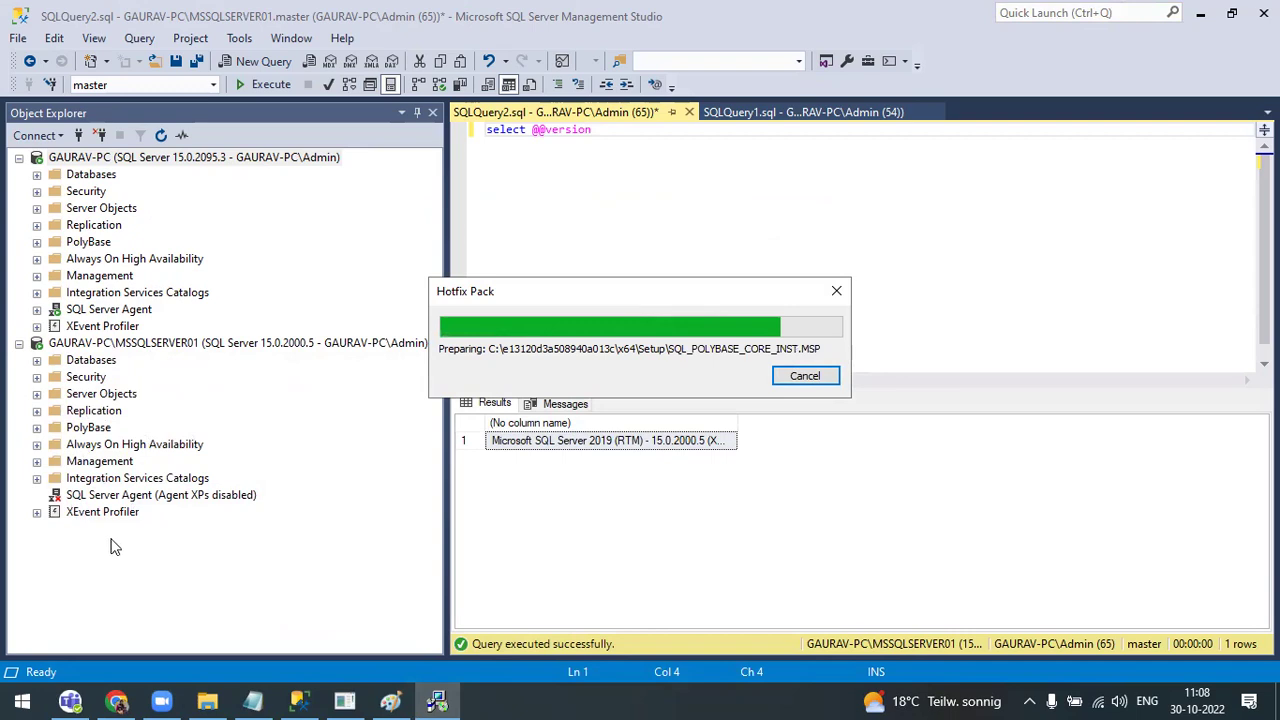
- Start the SQL Server Agent service on the MSSQLSERVER01 instance, and collapse both server trees in Object Explorer
click(128, 497)
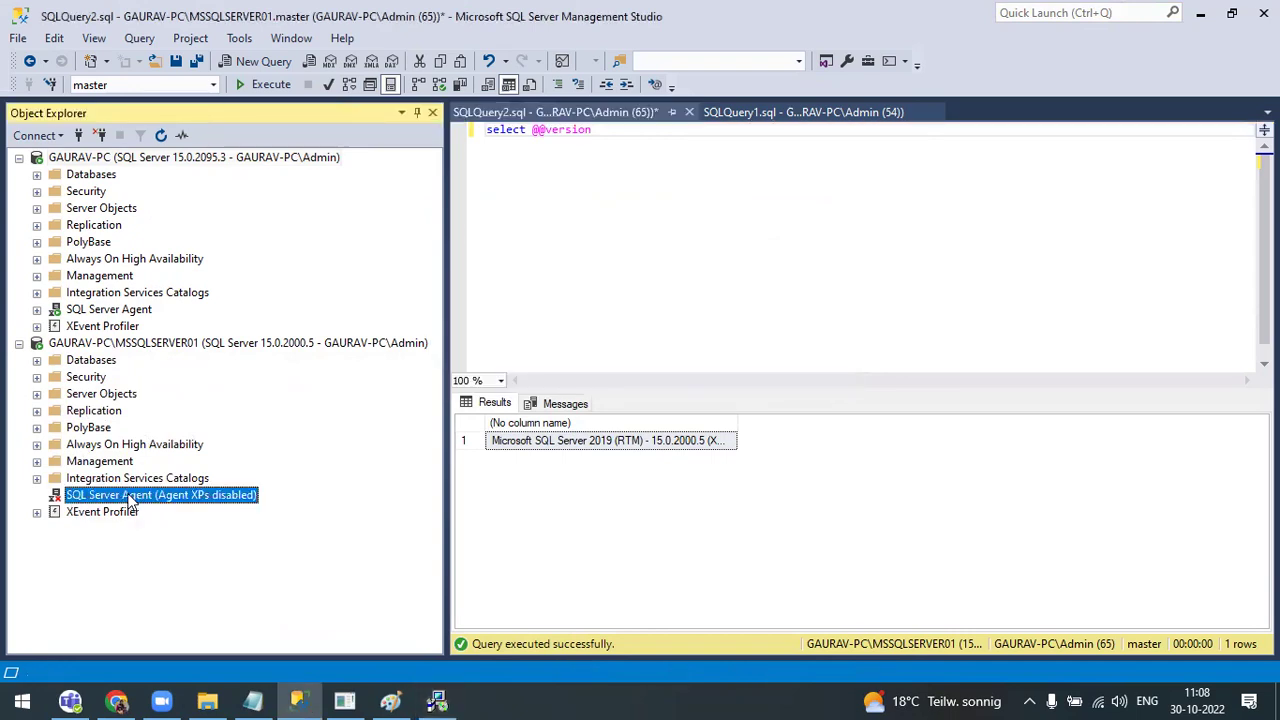
right_click(128, 497)
click(175, 527)
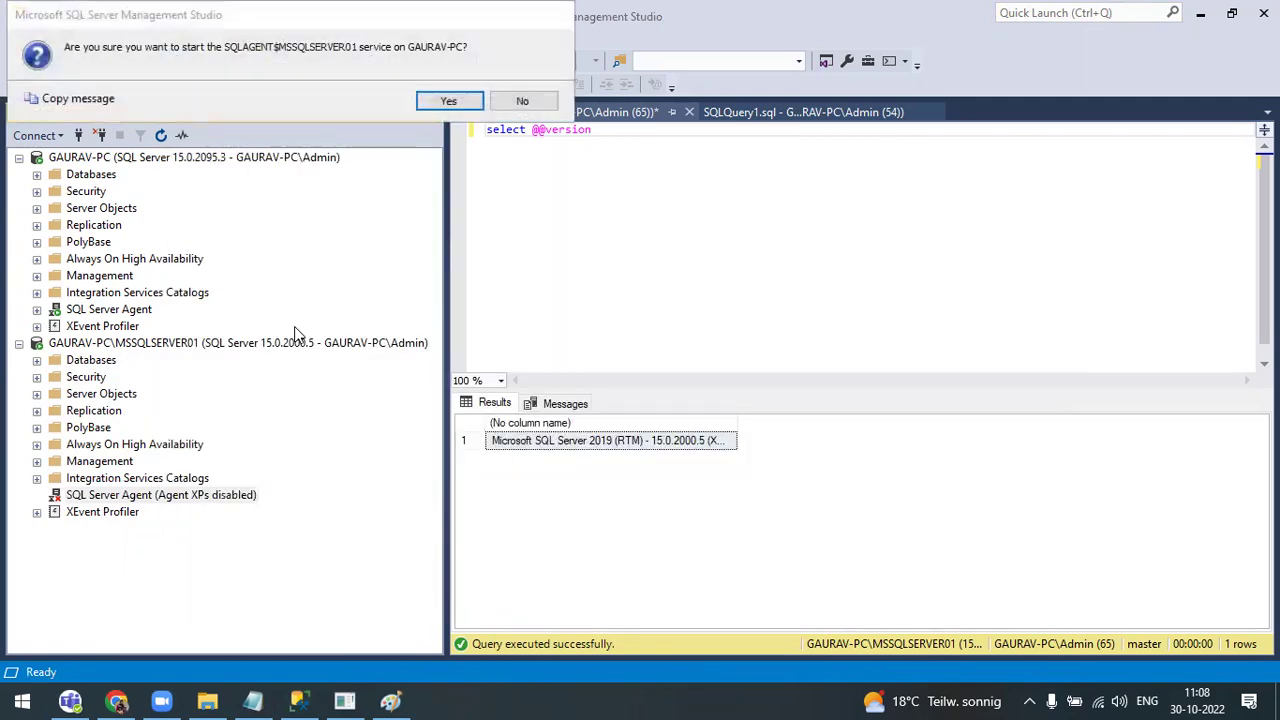
click(449, 101)
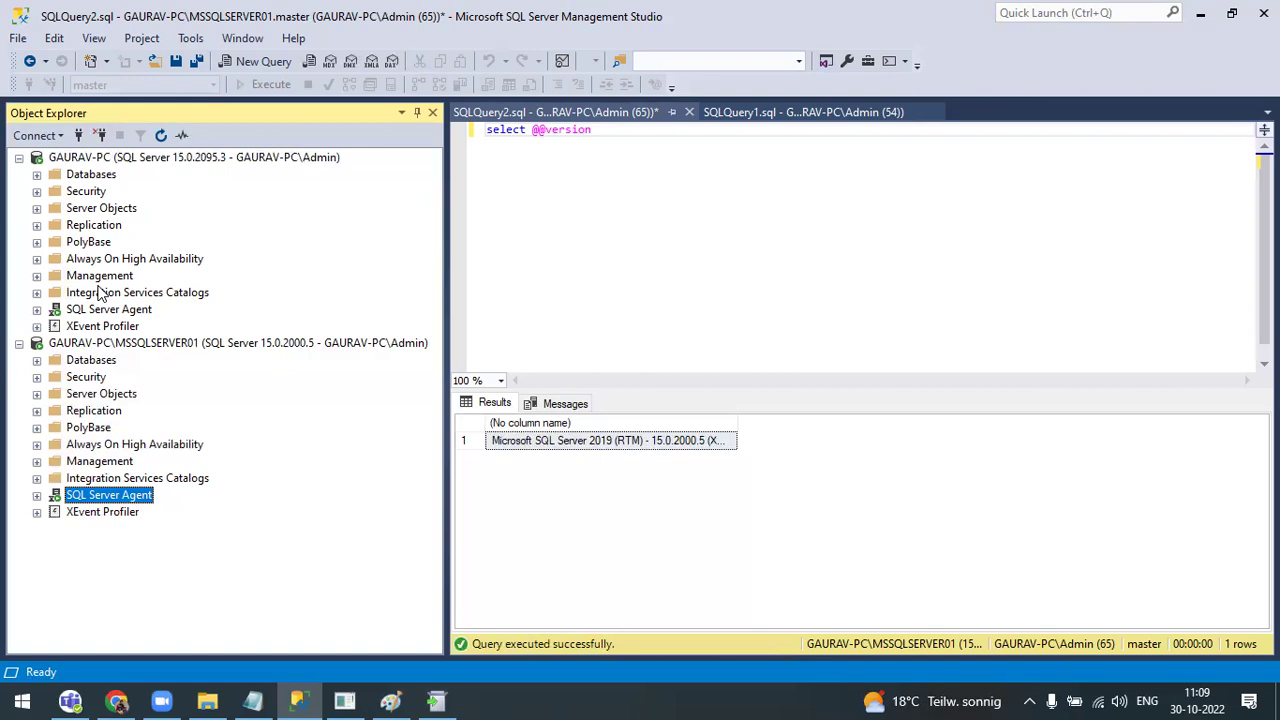
click(19, 343)
click(19, 158)
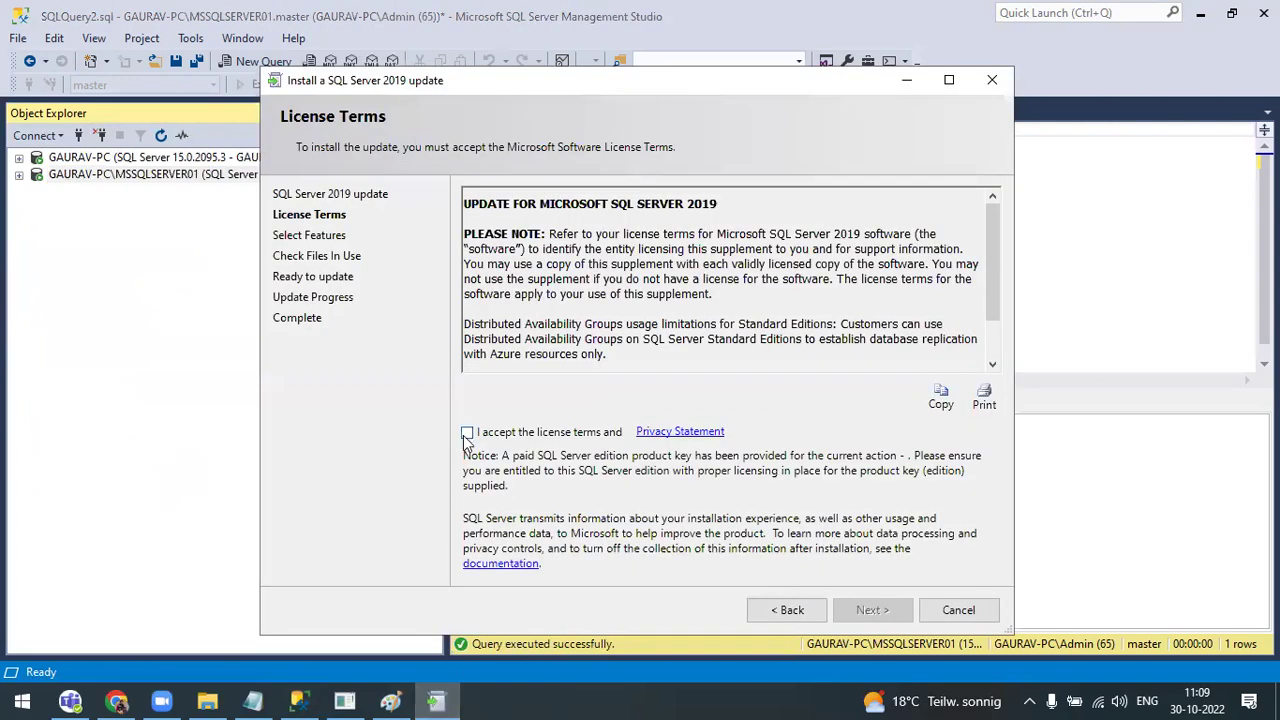
- Accept the license terms in the SQL Server 2019 update wizard and move the wizard window higher on the screen
click(466, 433)
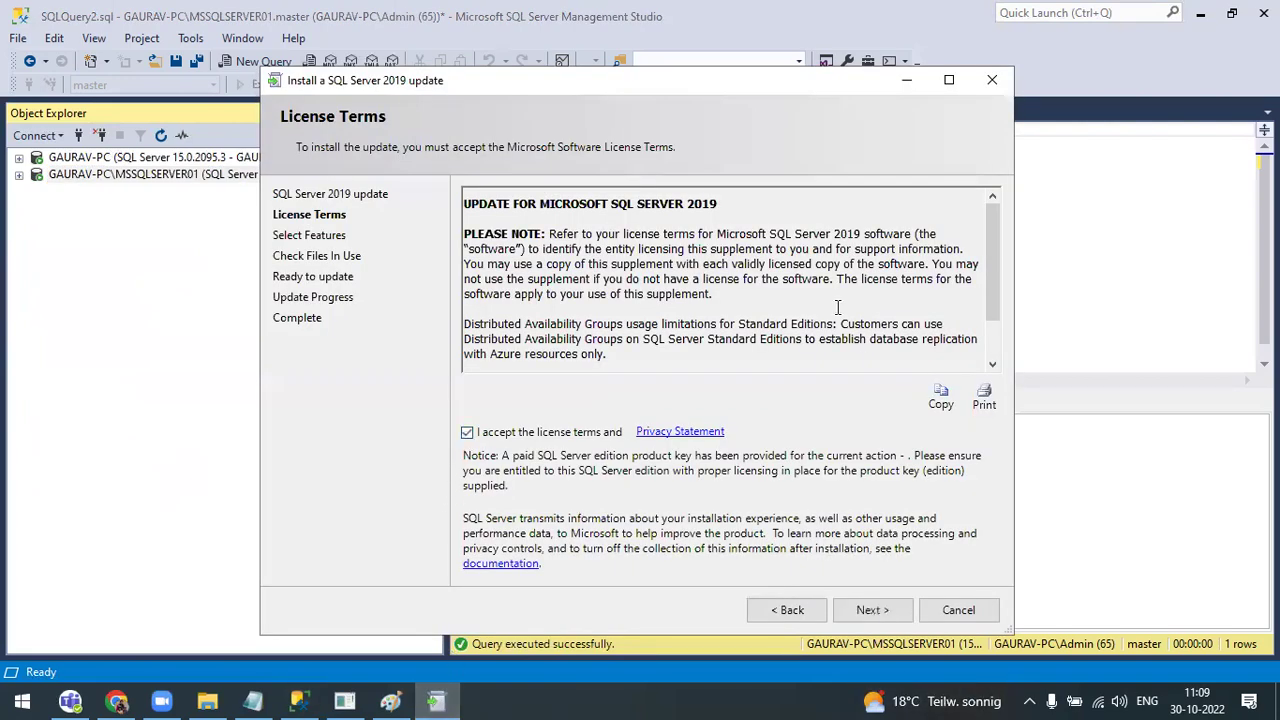
drag(645, 88, 624, 22)
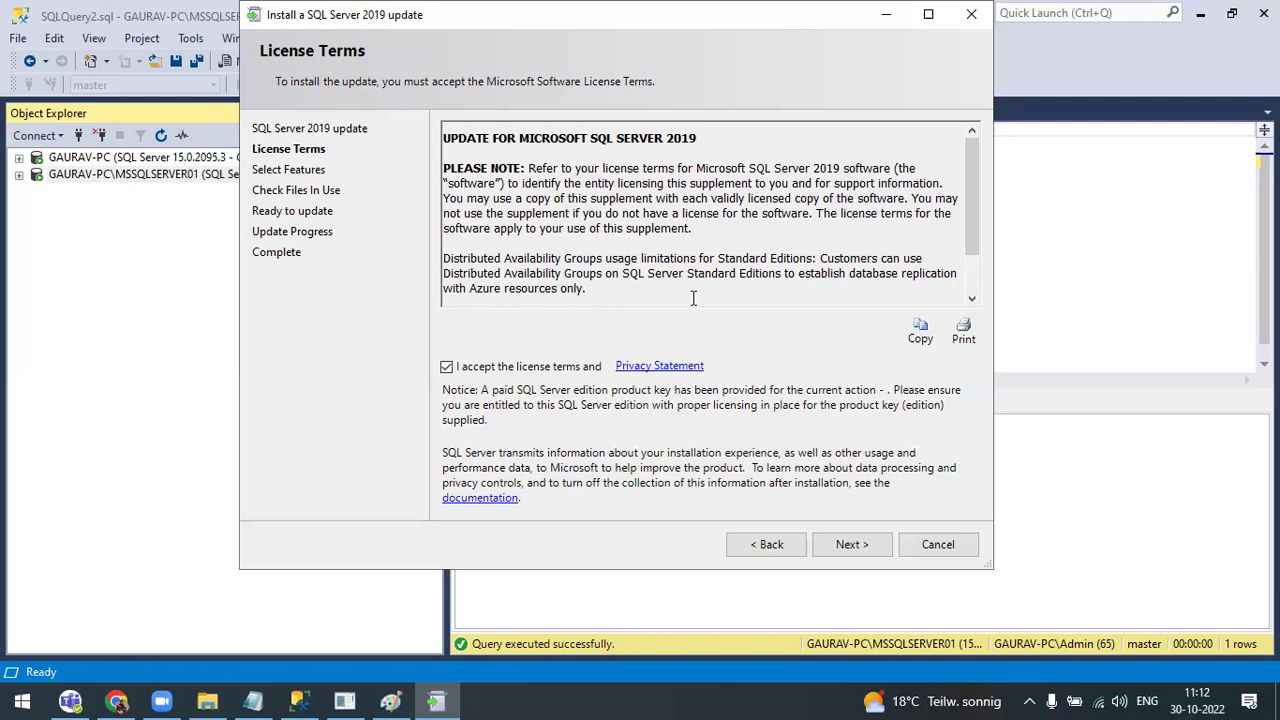
- Switch to Chrome and look through the SQL Server 2019 Latest Cumulative Update download confirmation page
click(117, 701)
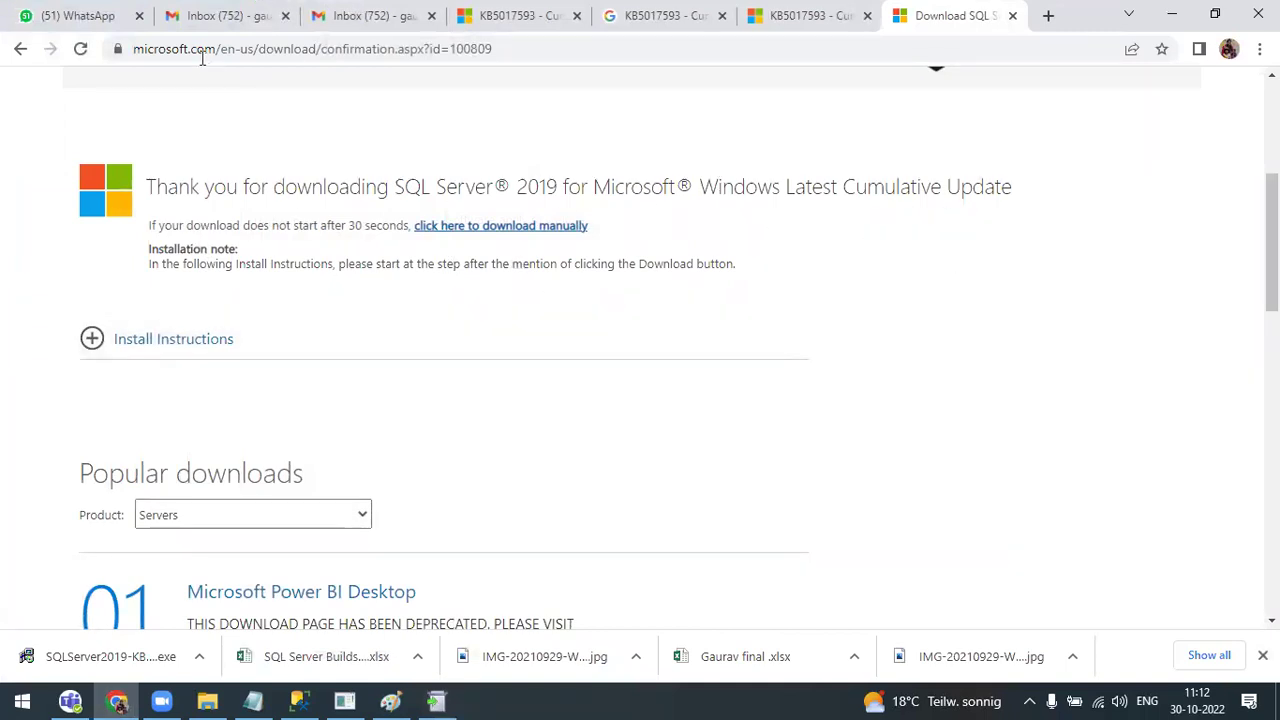
click(405, 48)
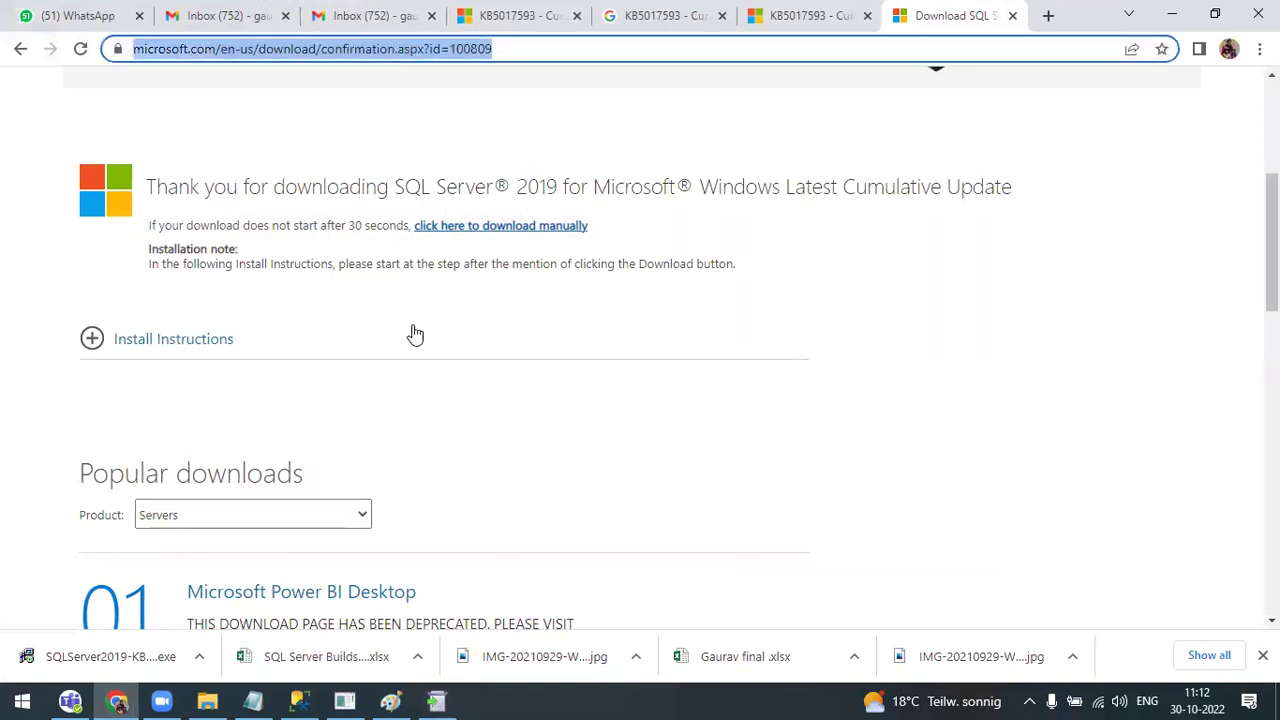
scroll(425, 375, up, 4)
scroll(410, 380, down, 5)
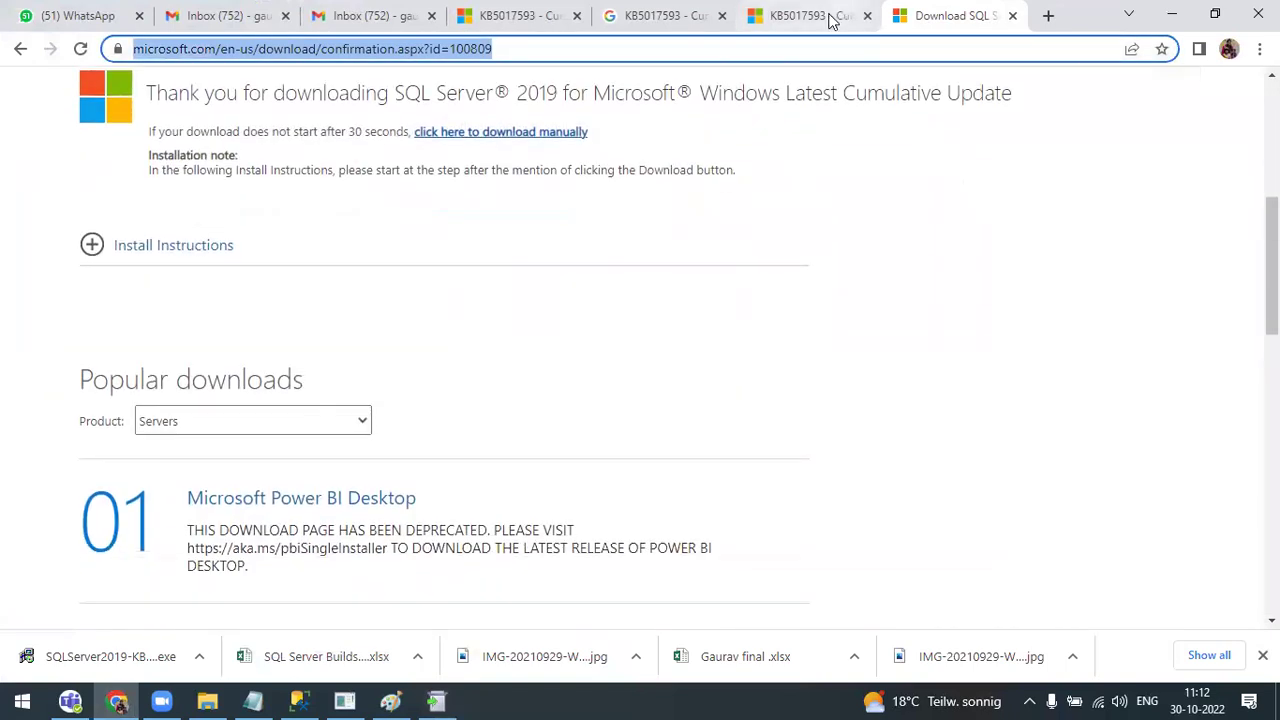
scroll(711, 266, down, 10)
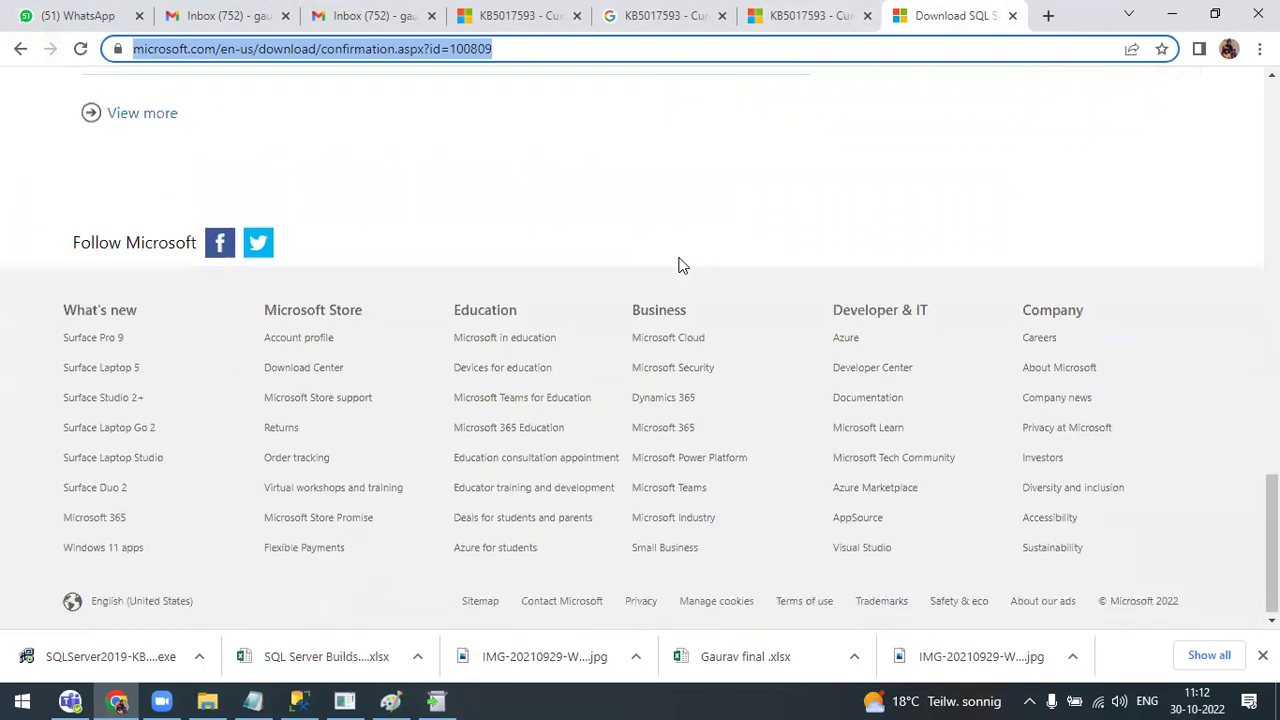
scroll(677, 263, up, 5)
scroll(677, 265, up, 3)
- Examine the KB5017593 support article's release details, fixes and summary, and open the downloaded SQL Server Builds workbook
click(830, 16)
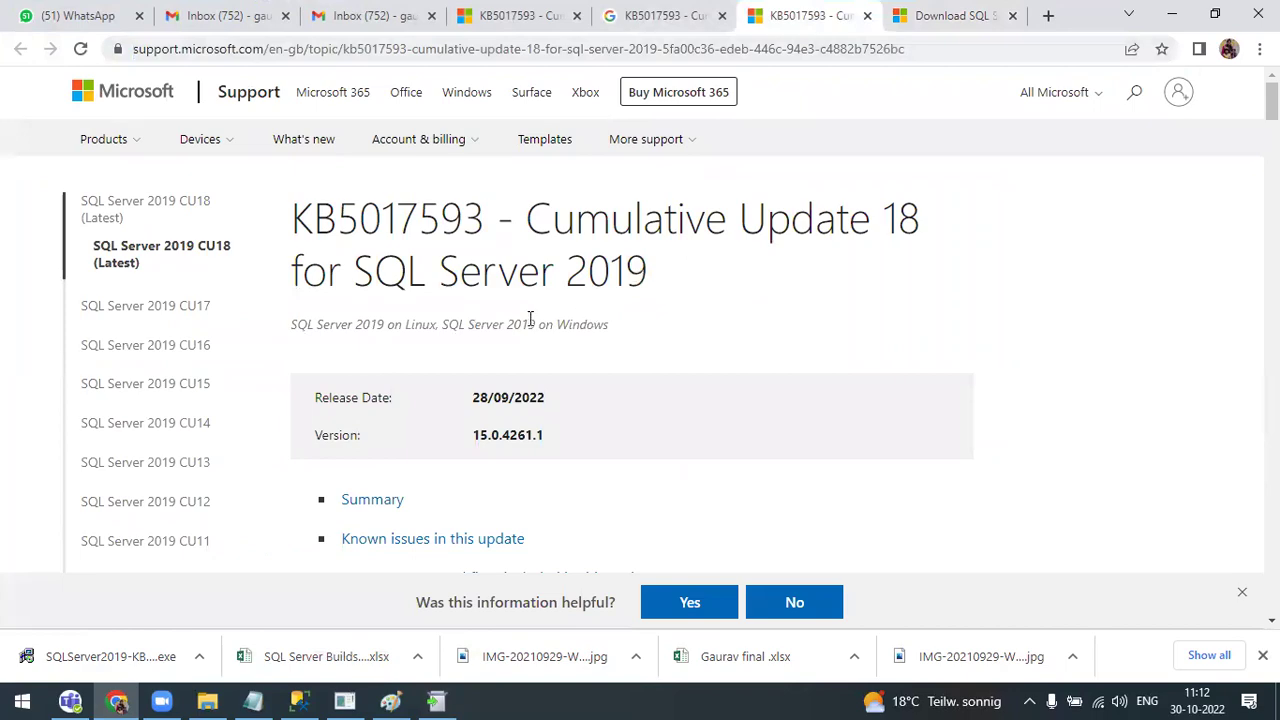
scroll(510, 317, down, 4)
scroll(510, 317, down, 15)
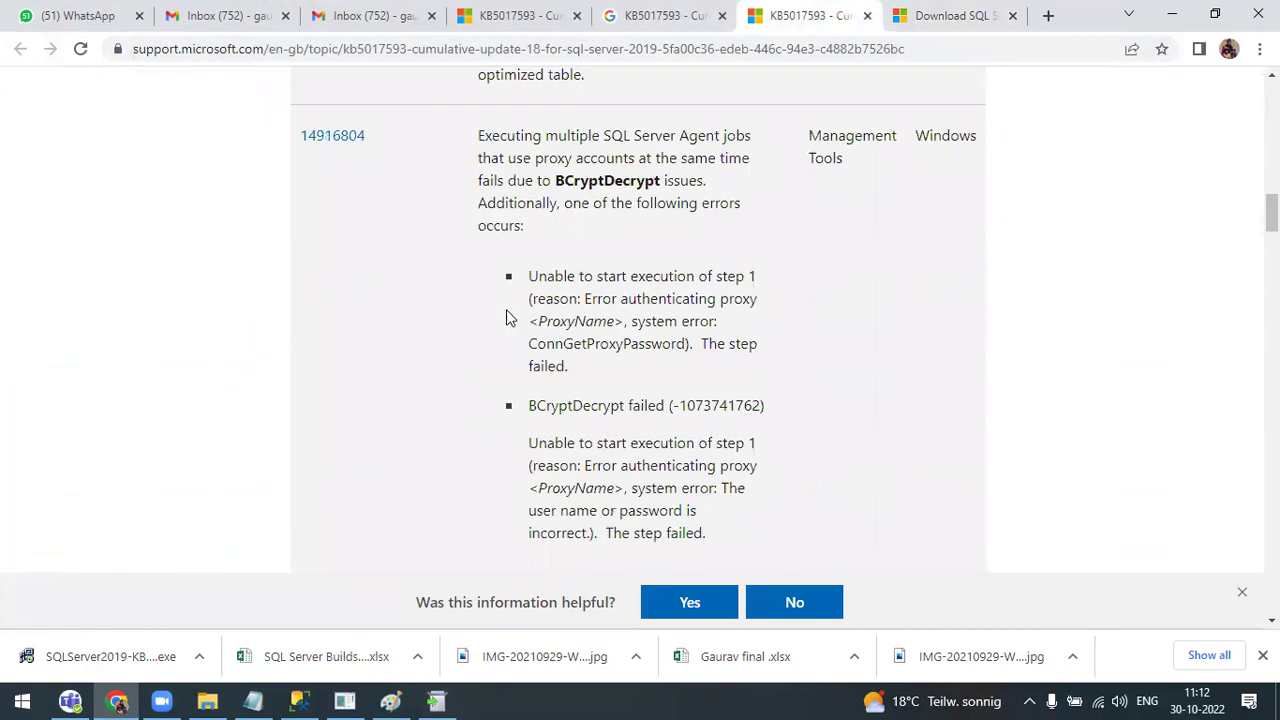
scroll(506, 317, up, 15)
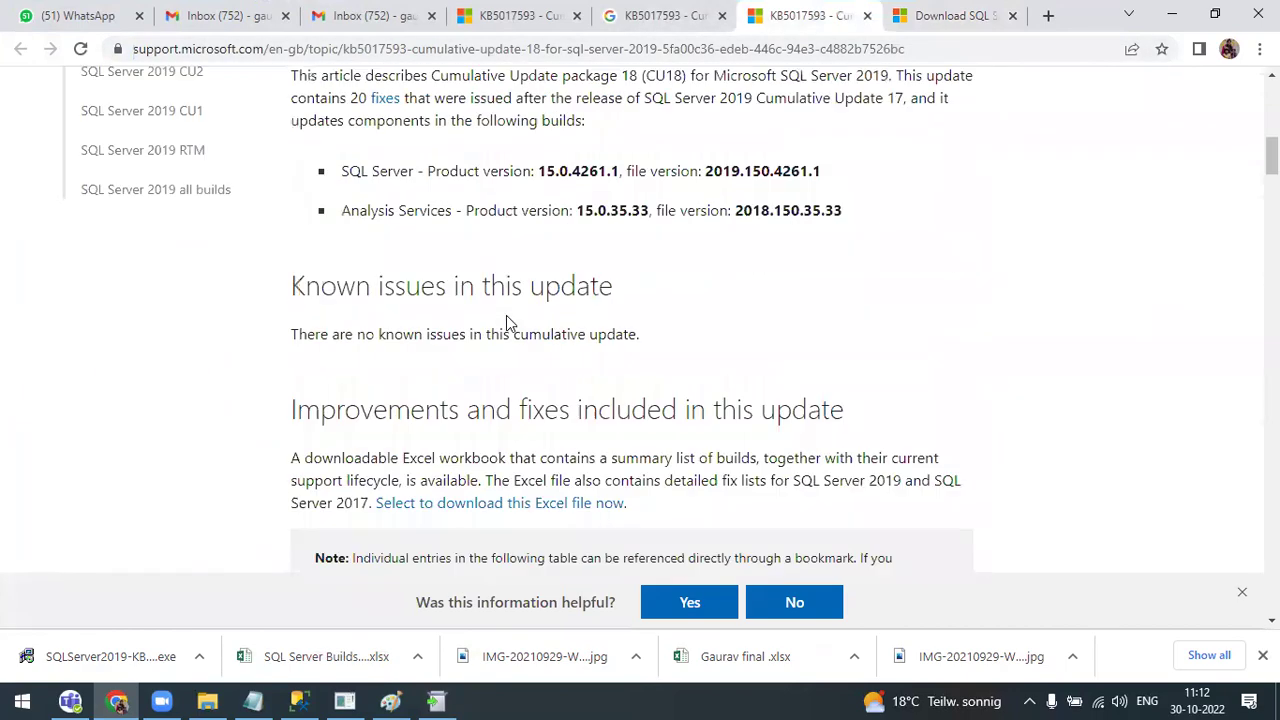
scroll(530, 365, up, 3)
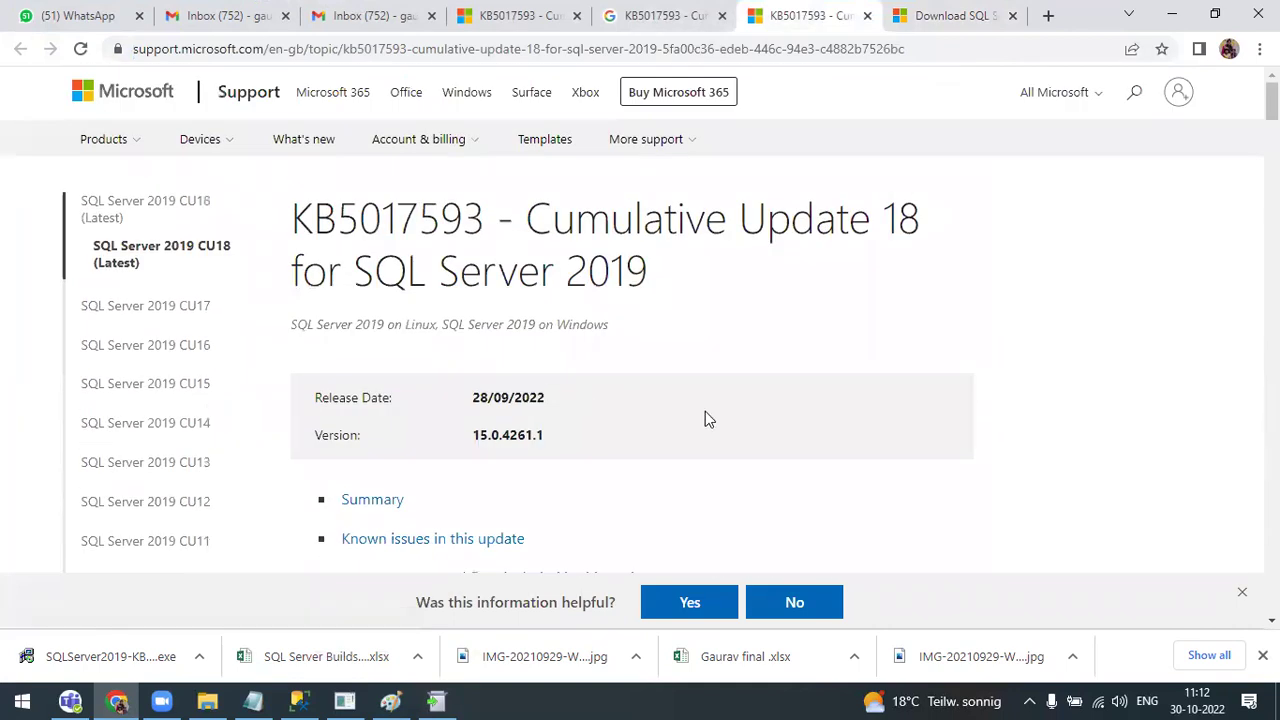
scroll(695, 400, down, 6)
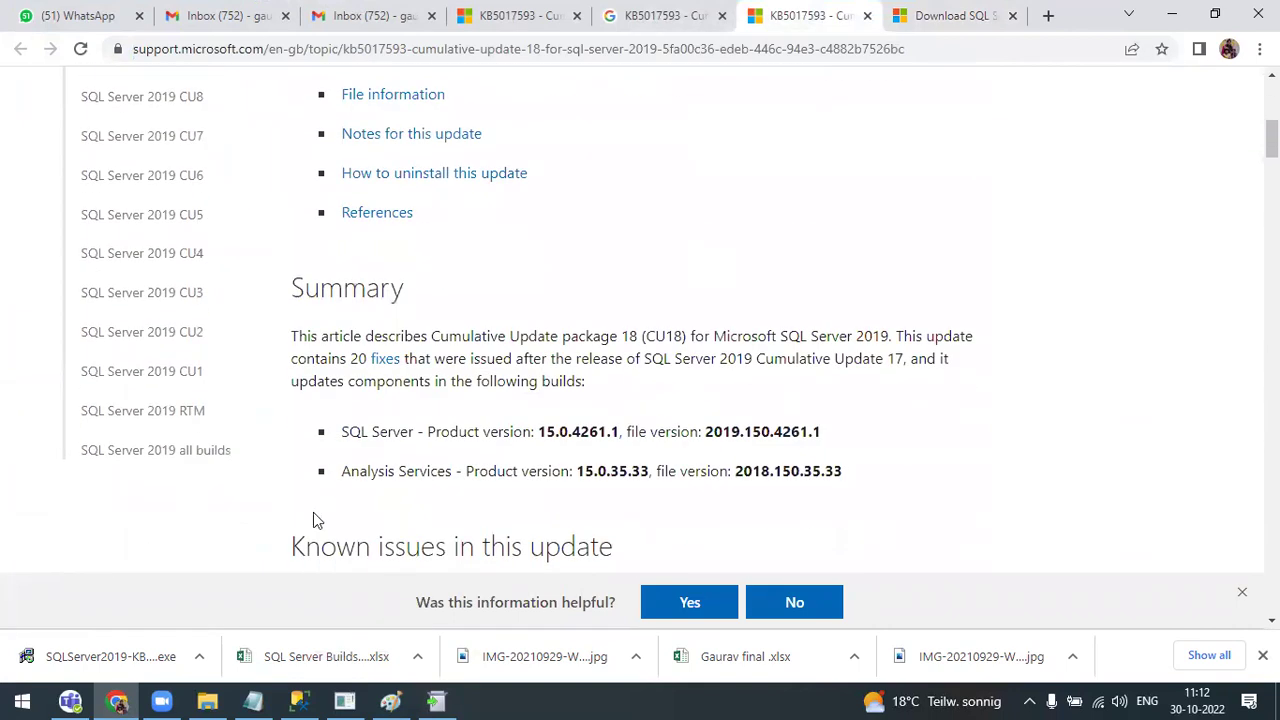
click(343, 654)
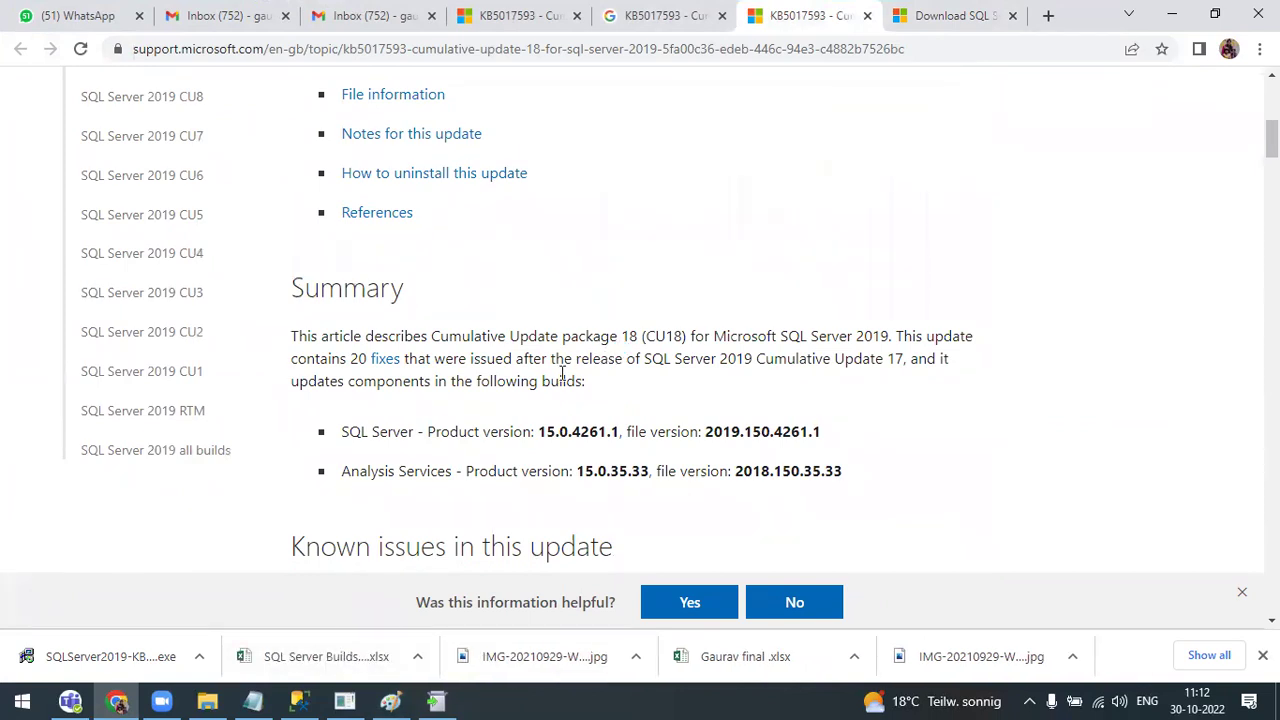
scroll(562, 374, up, 5)
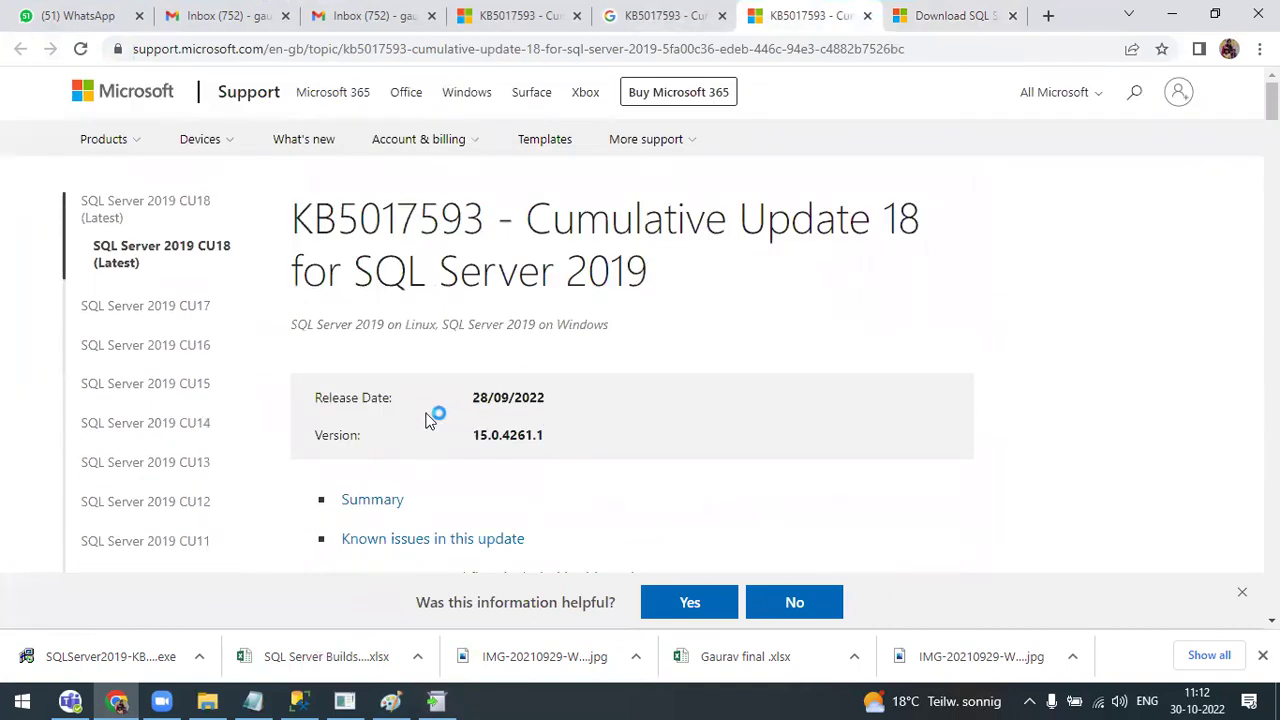
- Return to the KB5017593 article, review its fixes section and highlight the SQL Server product version in the summary
click(440, 701)
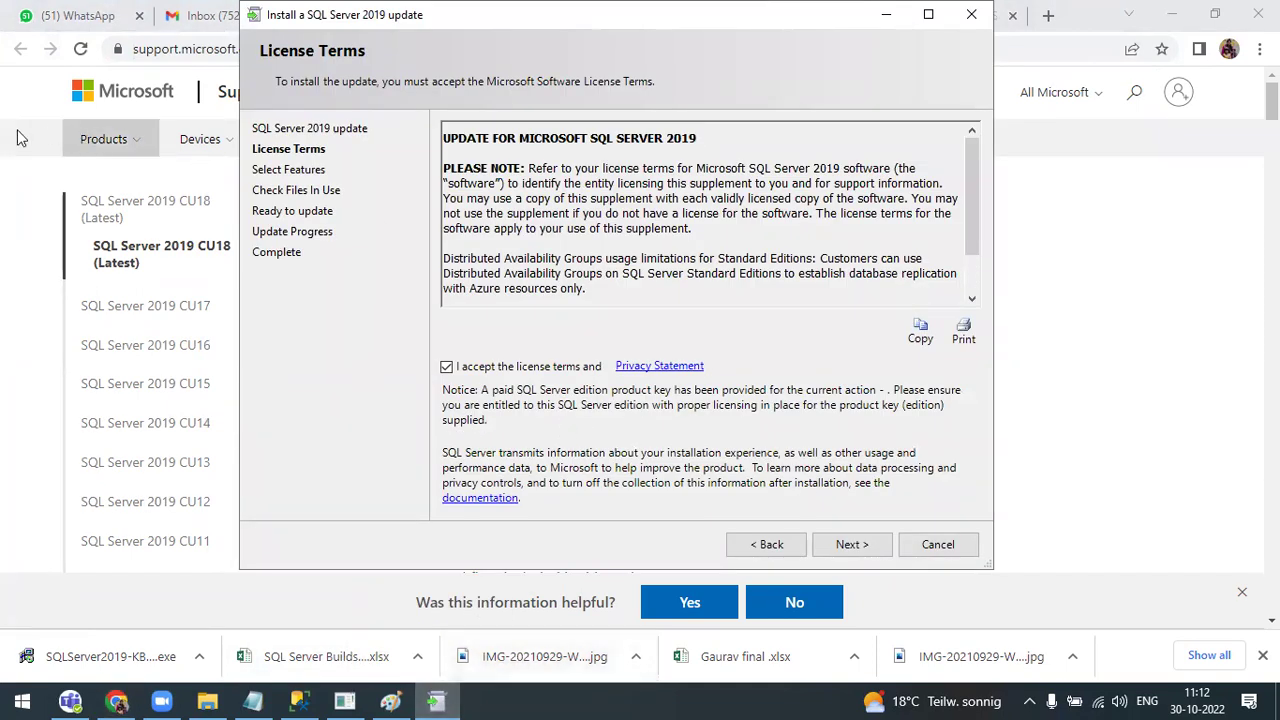
click(4, 246)
scroll(362, 308, down, 1)
click(420, 51)
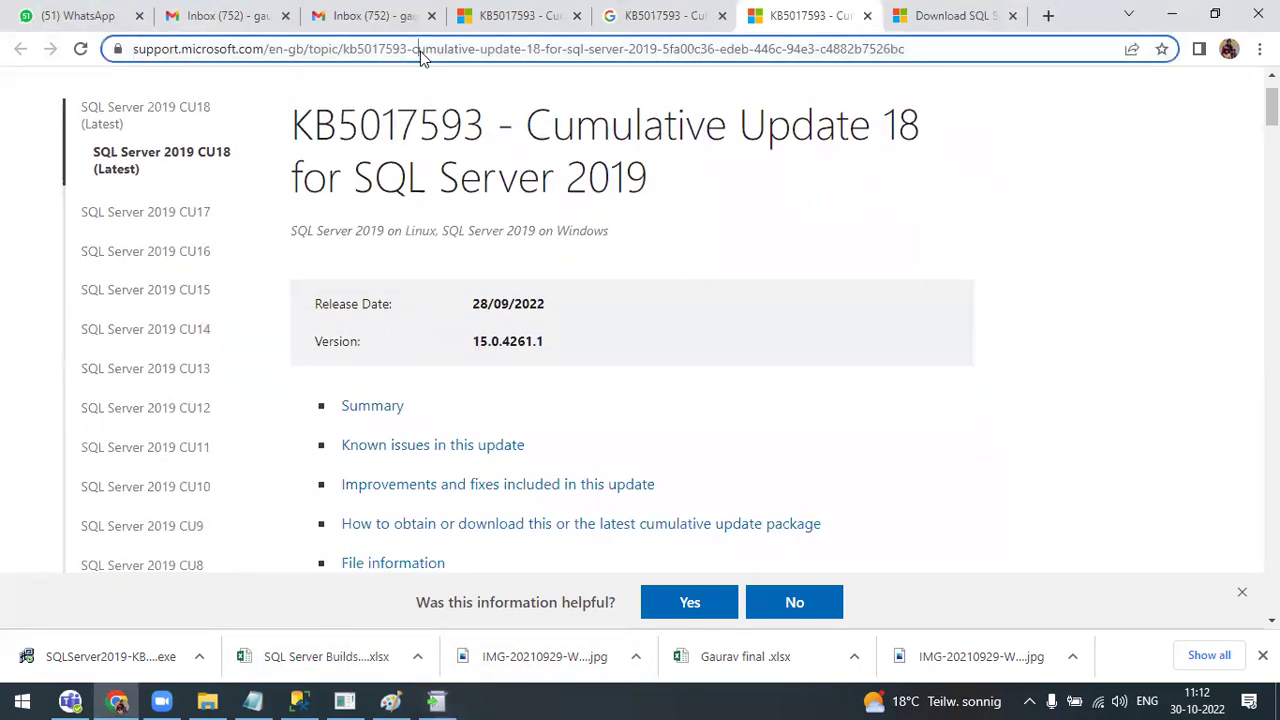
click(608, 648)
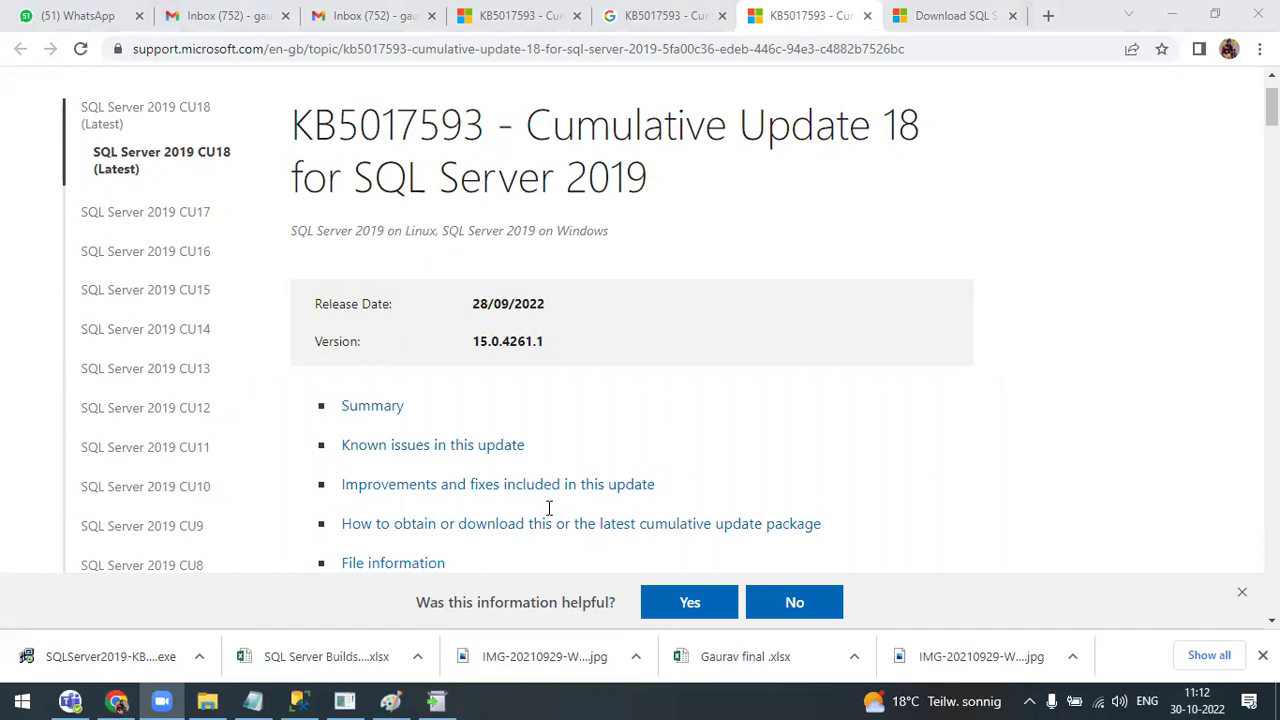
scroll(123, 374, down, 10)
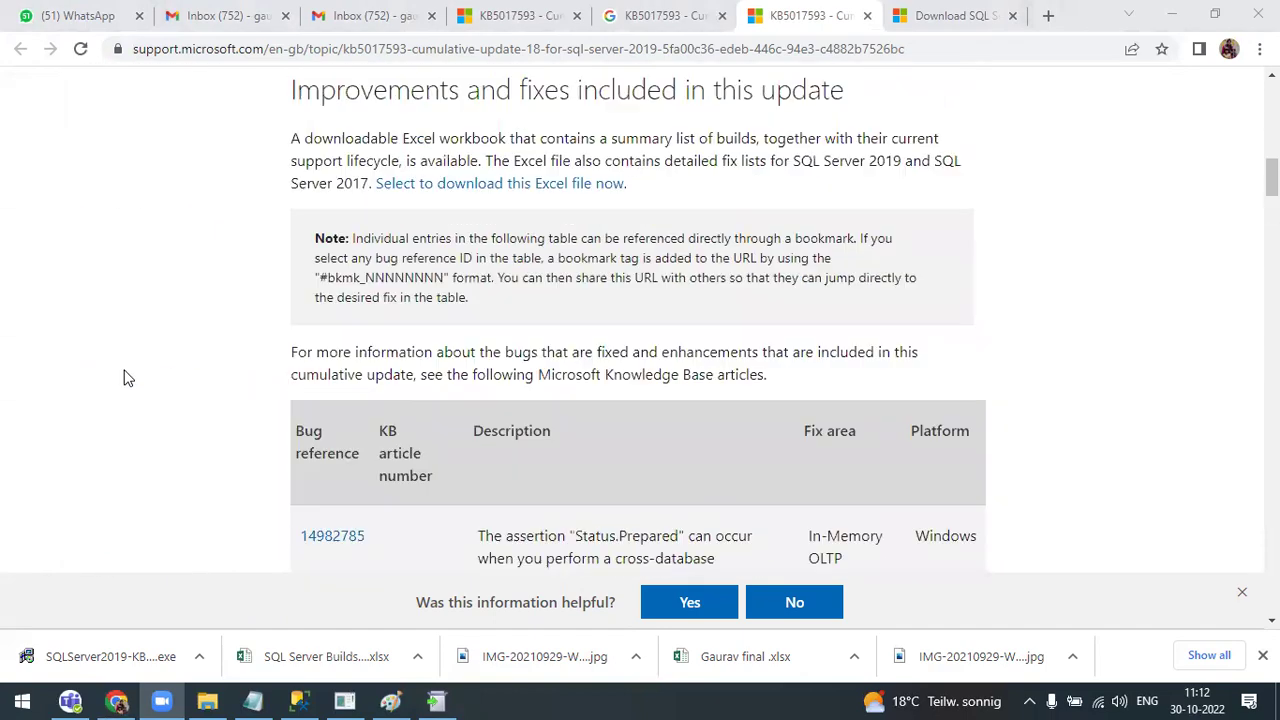
scroll(125, 377, up, 5)
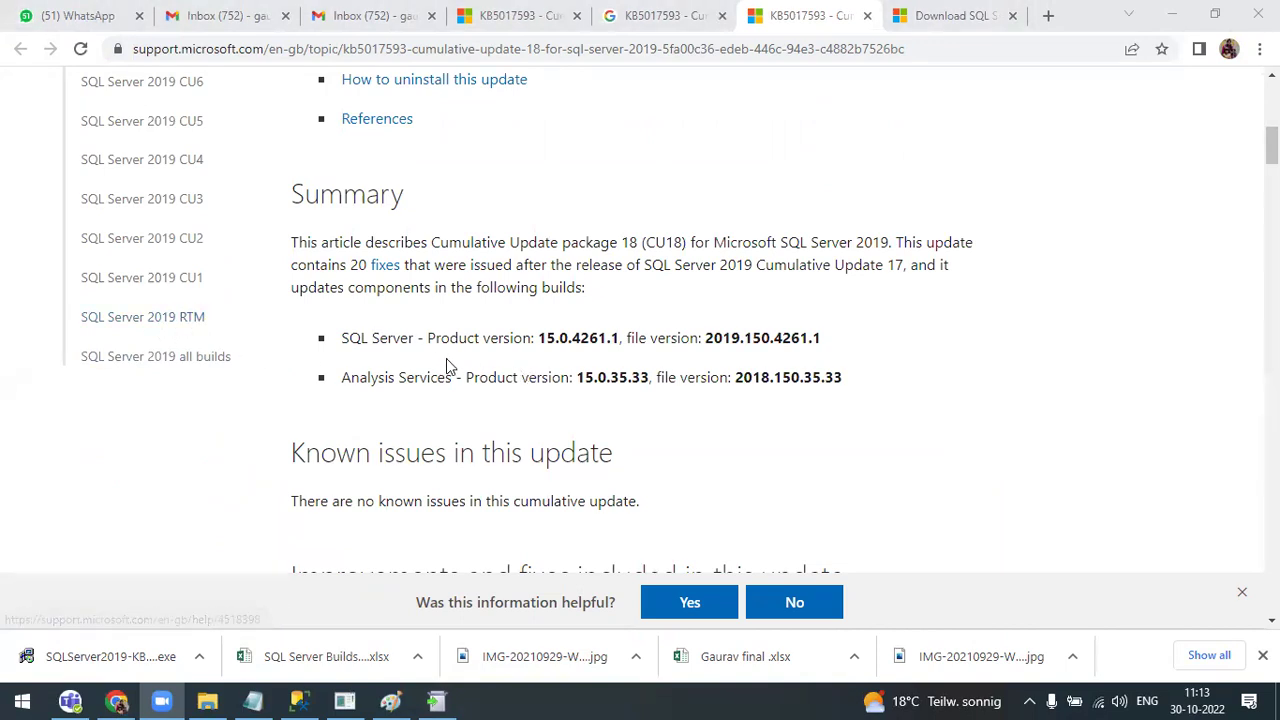
drag(419, 338, 620, 340)
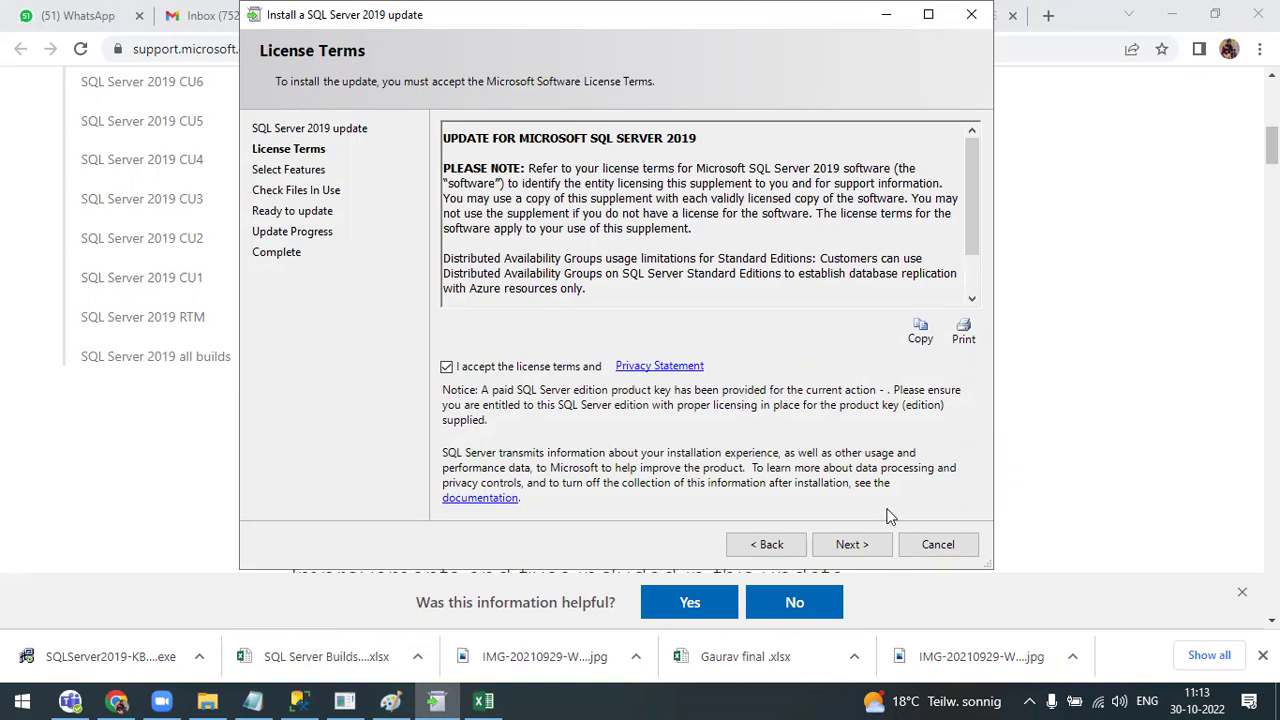
- Continue the update wizard to feature selection and keep both the MSSQLSERVER and MSSQLSERVER01 instances selected
click(853, 545)
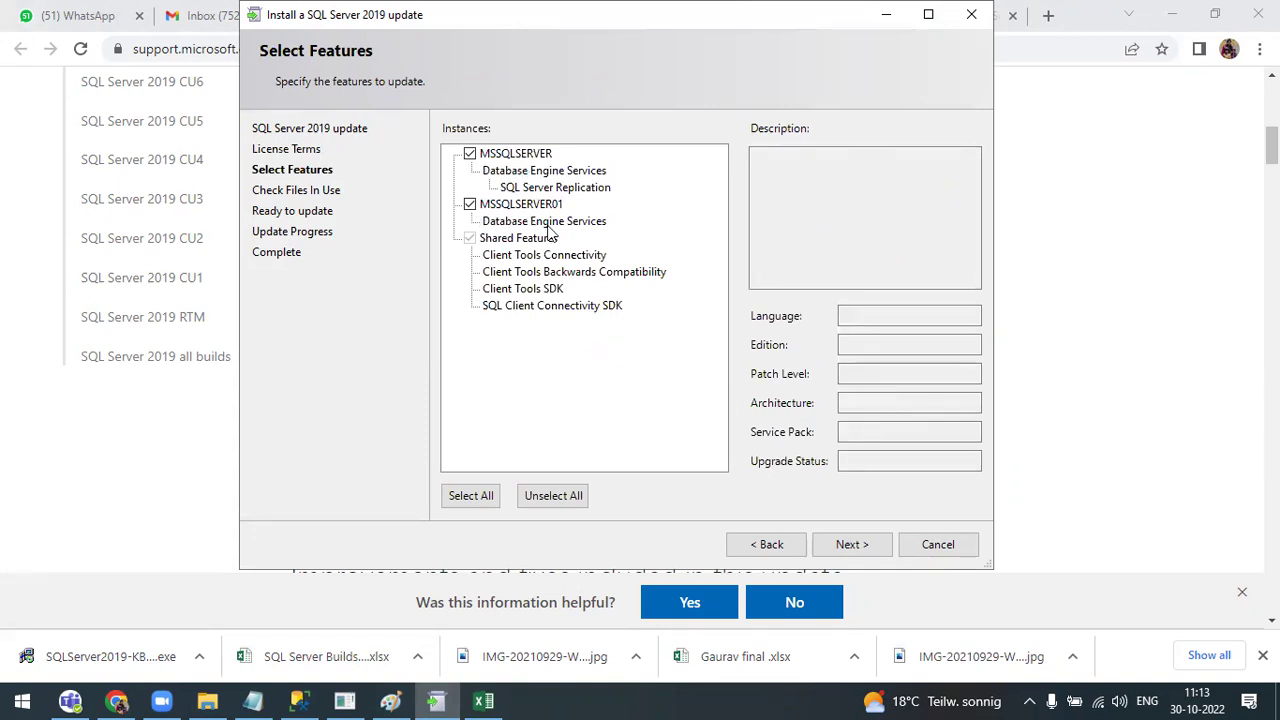
click(470, 205)
click(471, 206)
click(470, 204)
click(470, 155)
click(470, 204)
click(470, 154)
- Check the patch level and upgrade status of MSSQLSERVER, MSSQLSERVER01 and the shared features
click(520, 207)
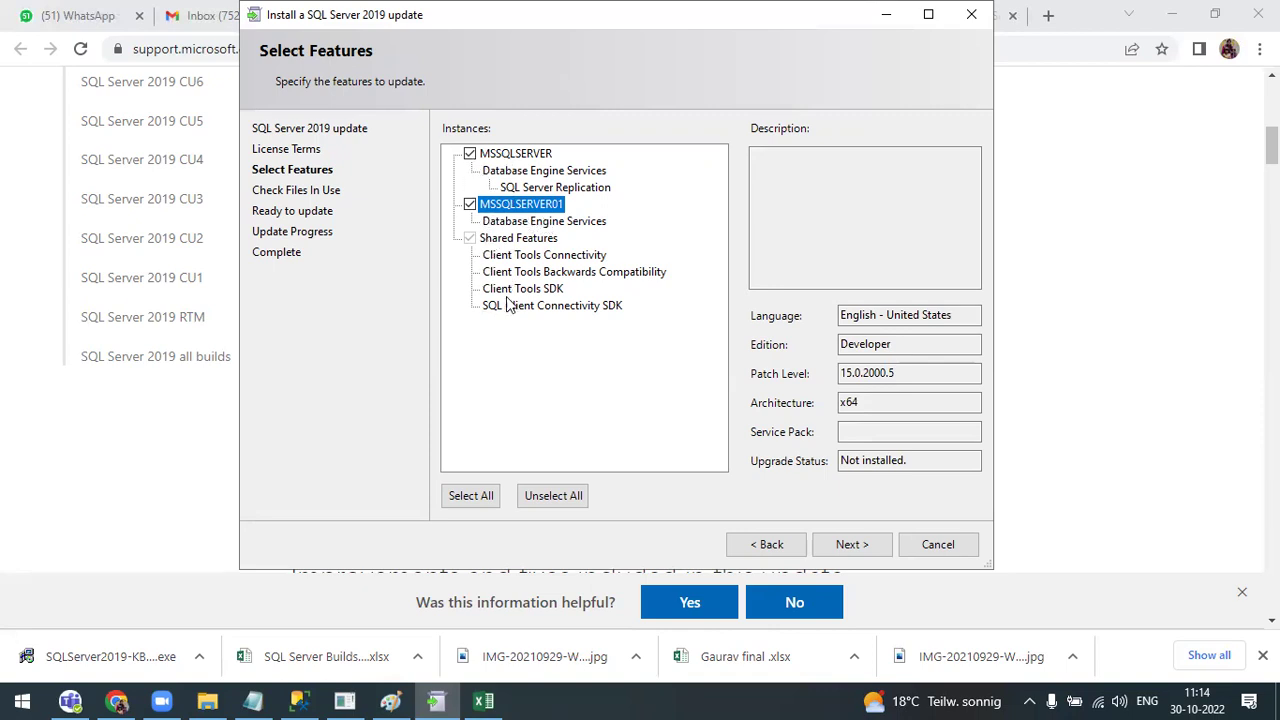
click(506, 156)
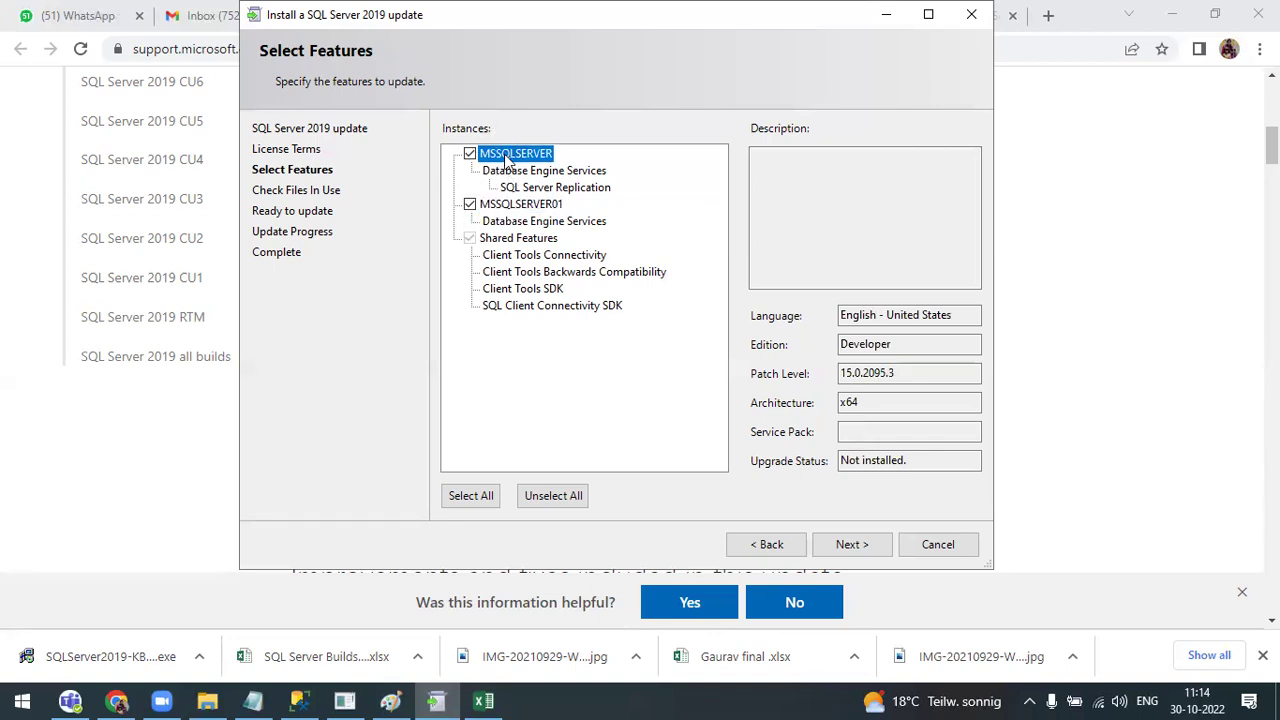
click(873, 372)
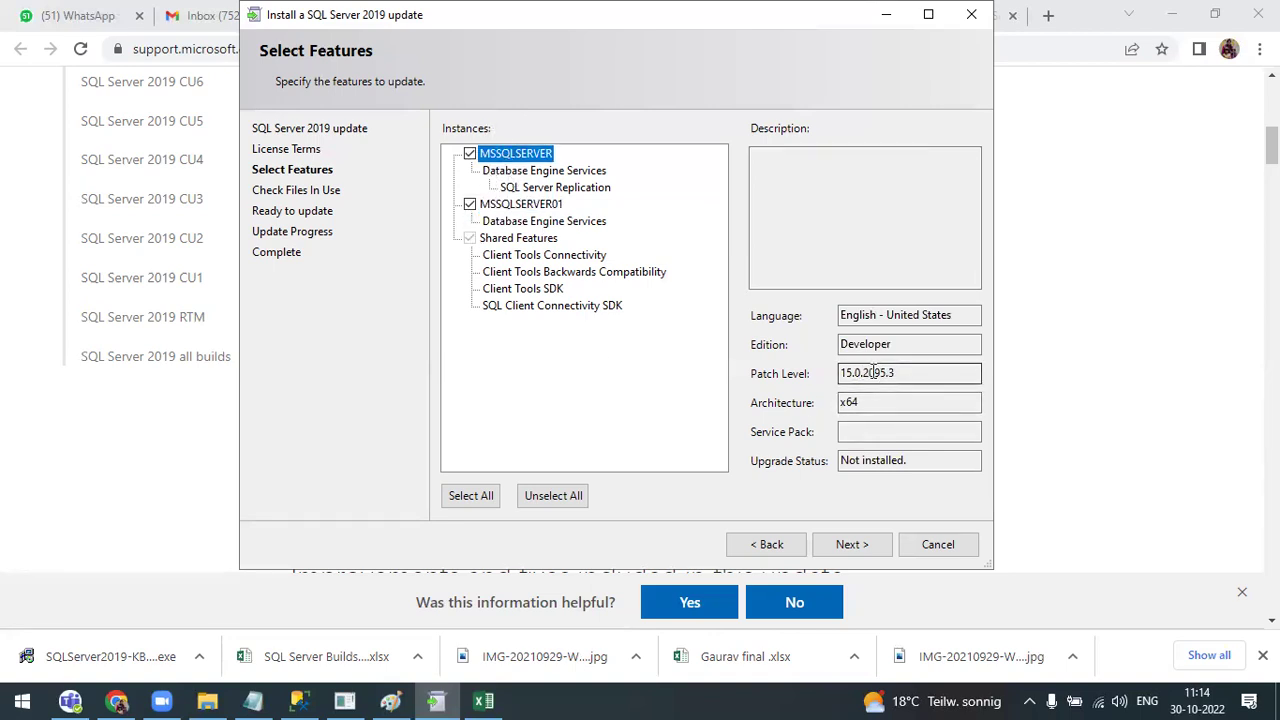
click(550, 207)
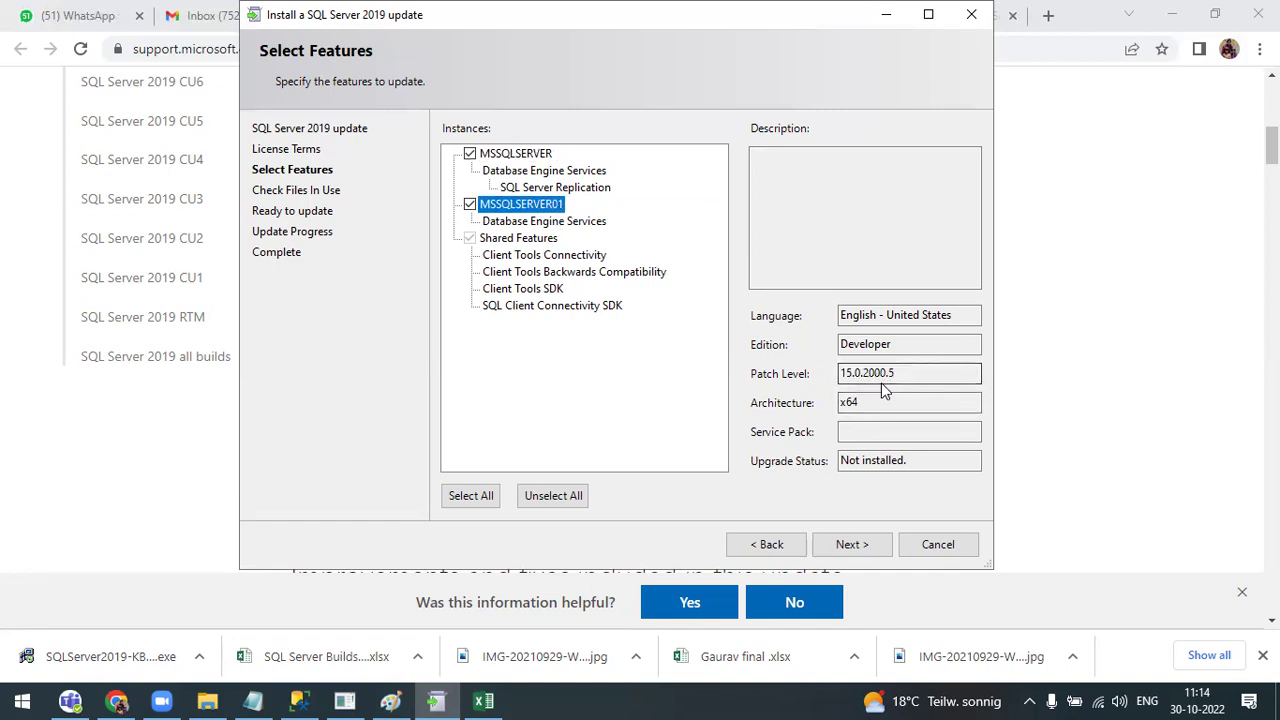
click(514, 242)
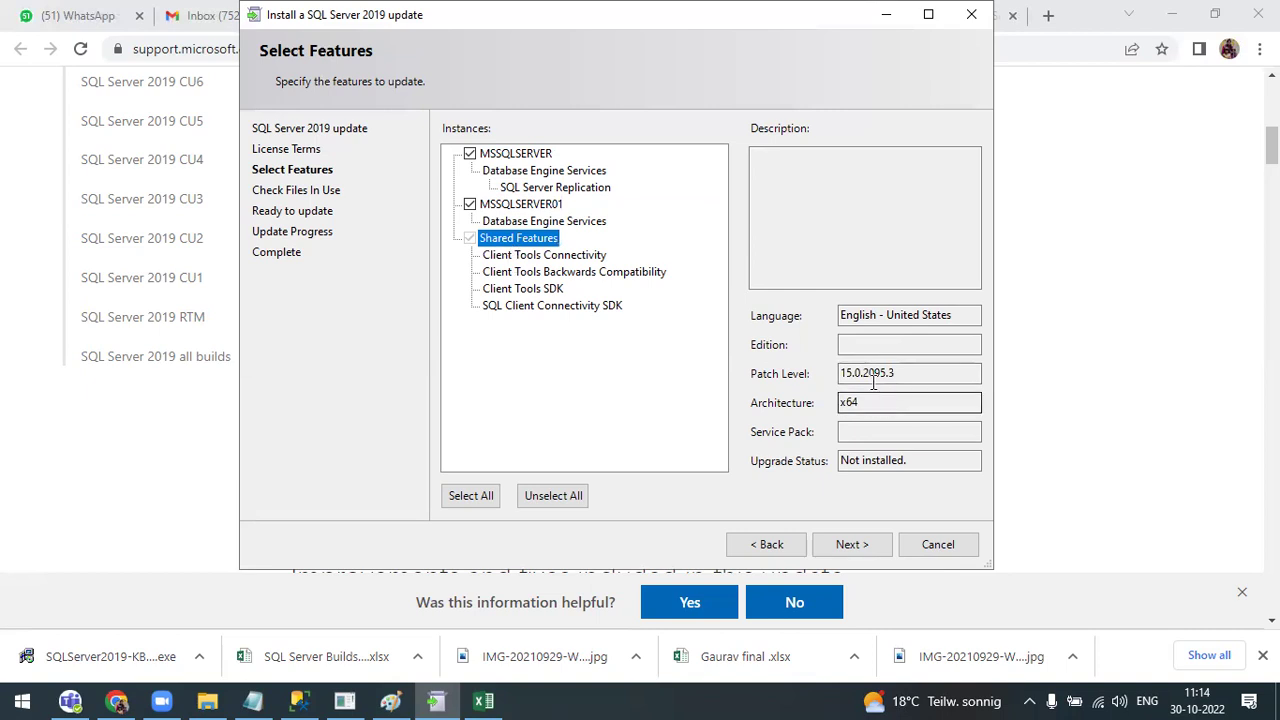
drag(861, 373, 899, 381)
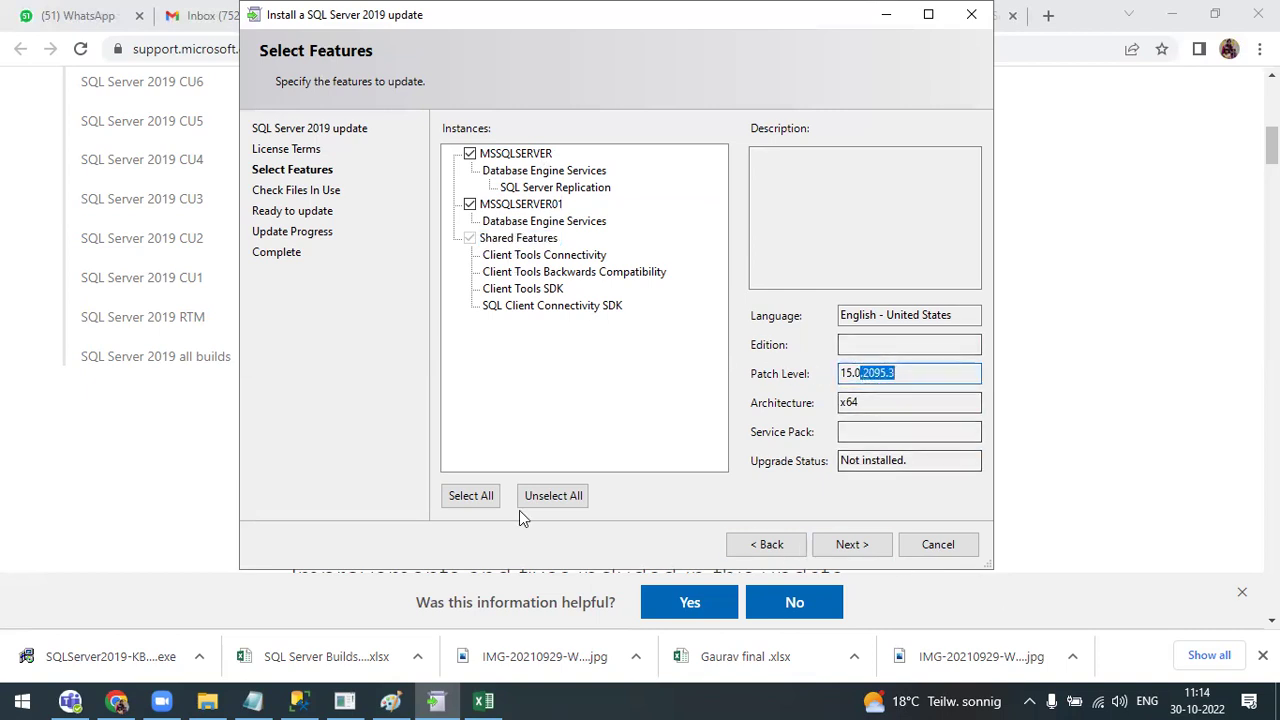
- Proceed past the files-in-use check and review the features and attributes listed in the Ready to update summary
click(860, 544)
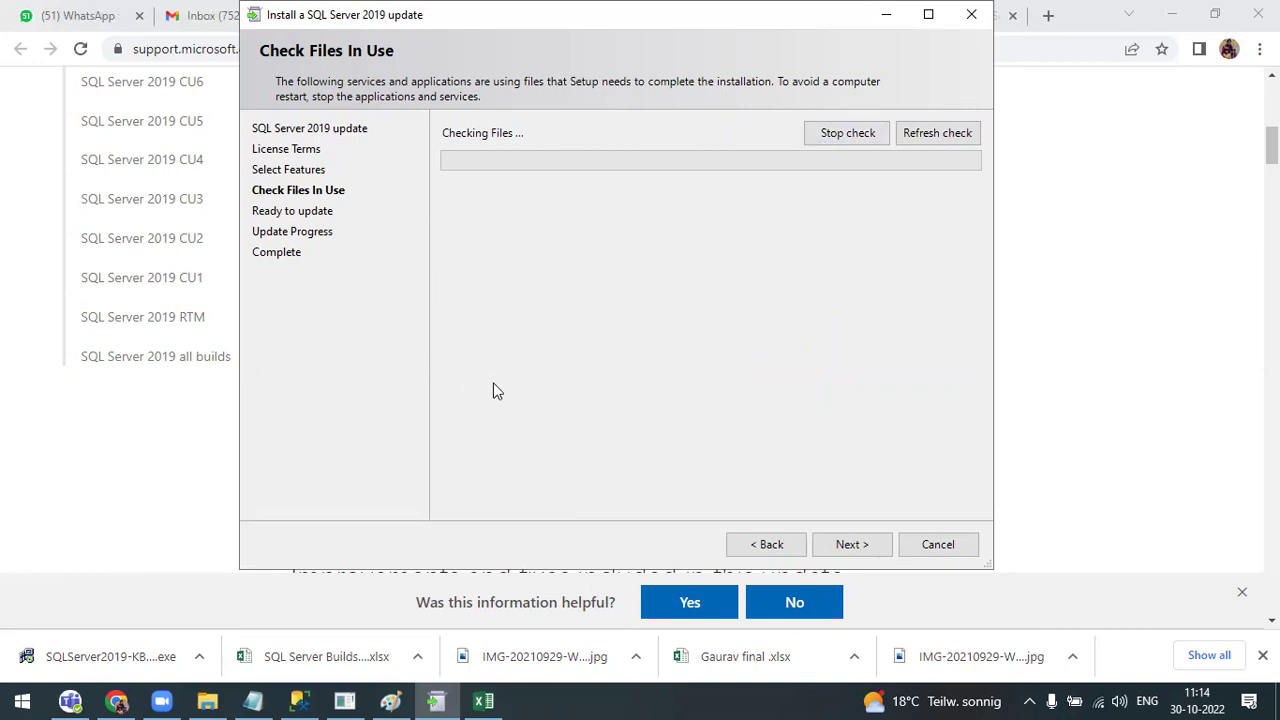
click(862, 547)
scroll(645, 409, down, 1)
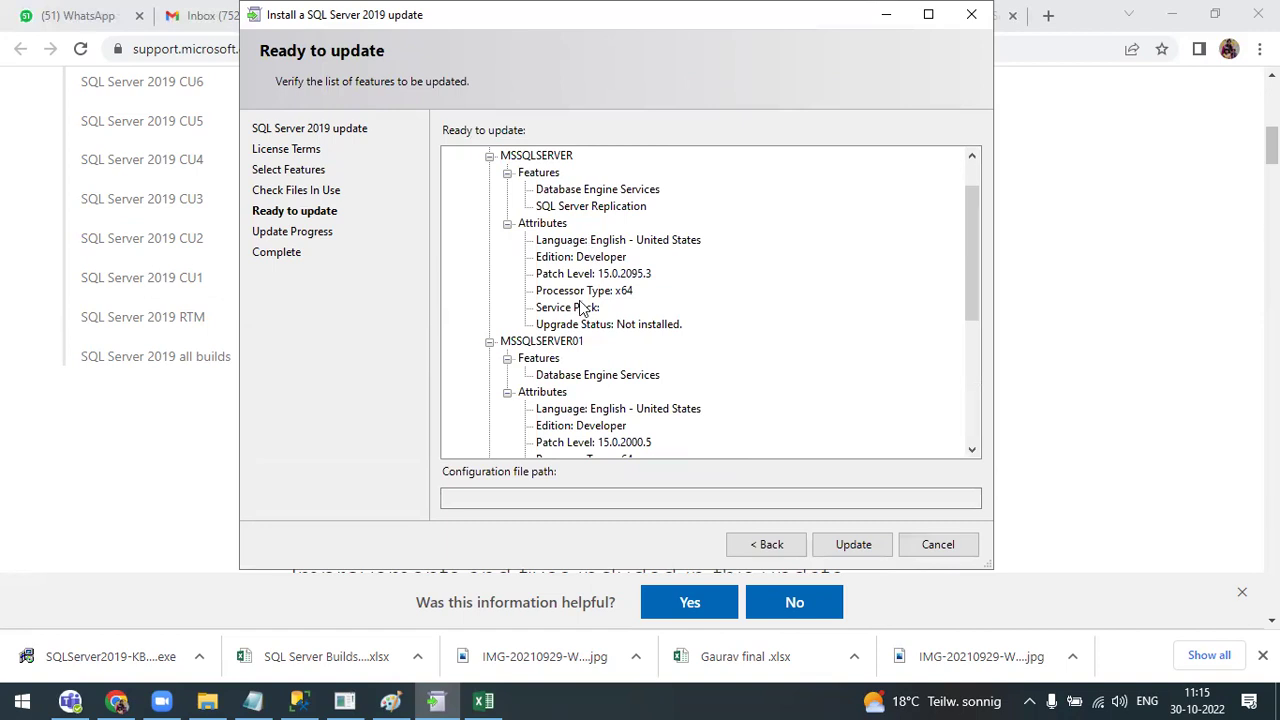
scroll(583, 333, up, 1)
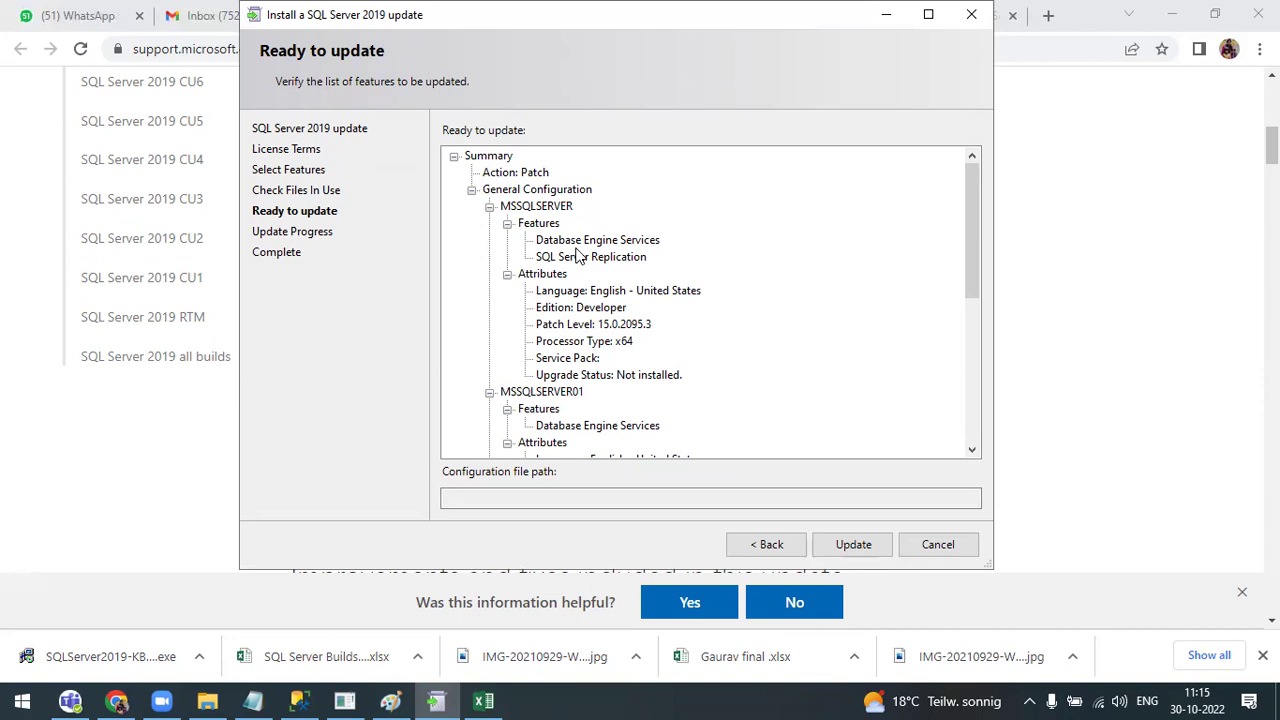
scroll(578, 256, down, 2)
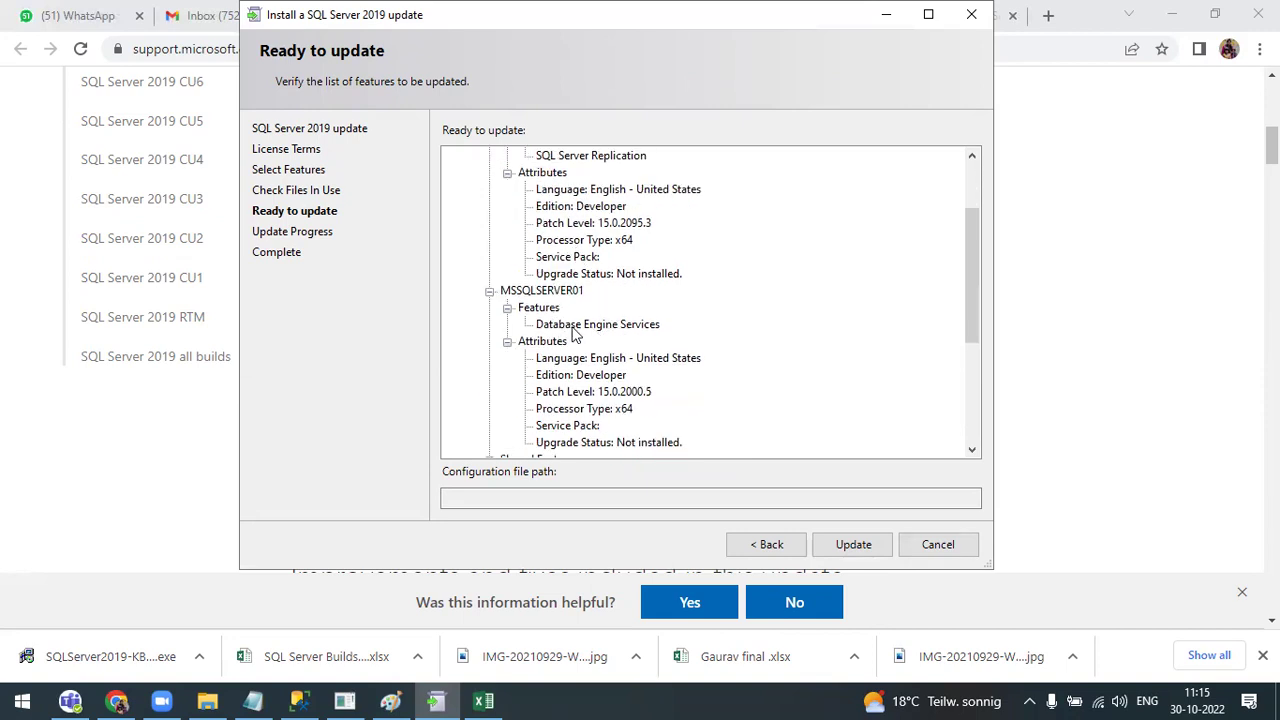
scroll(665, 343, down, 4)
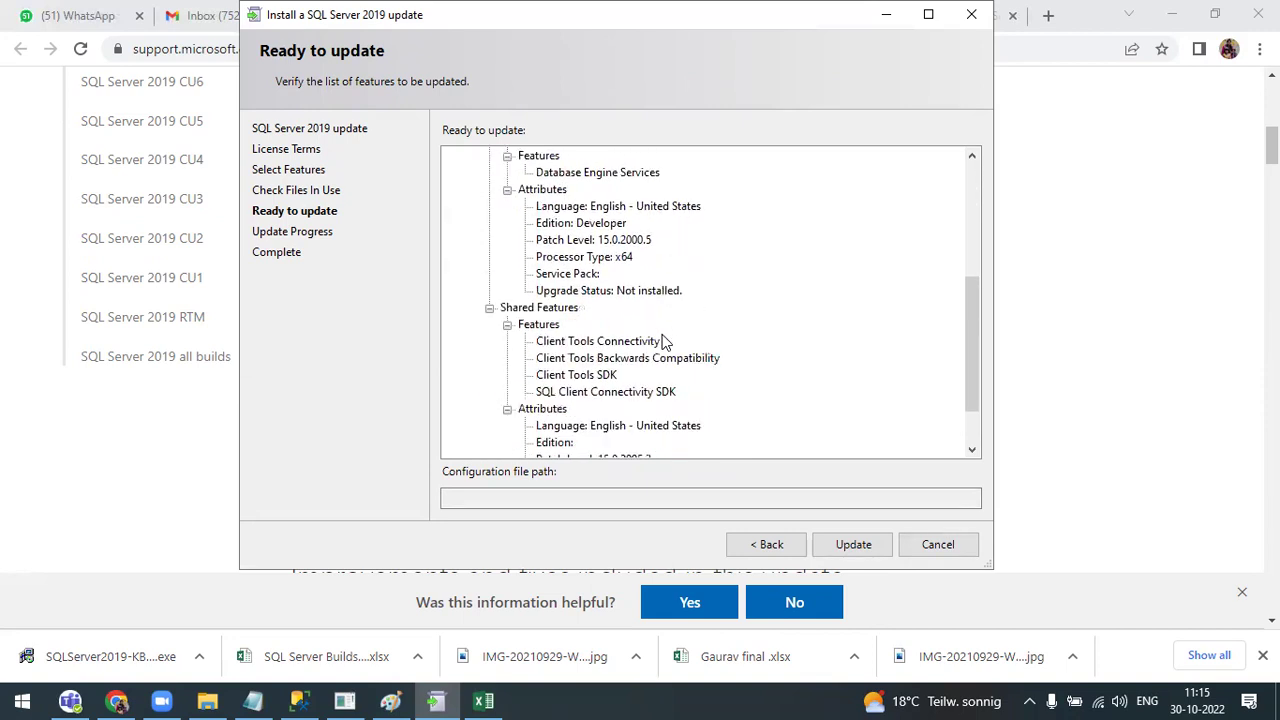
- Start the update of the selected SQL Server 2019 instances and shared features
click(853, 546)
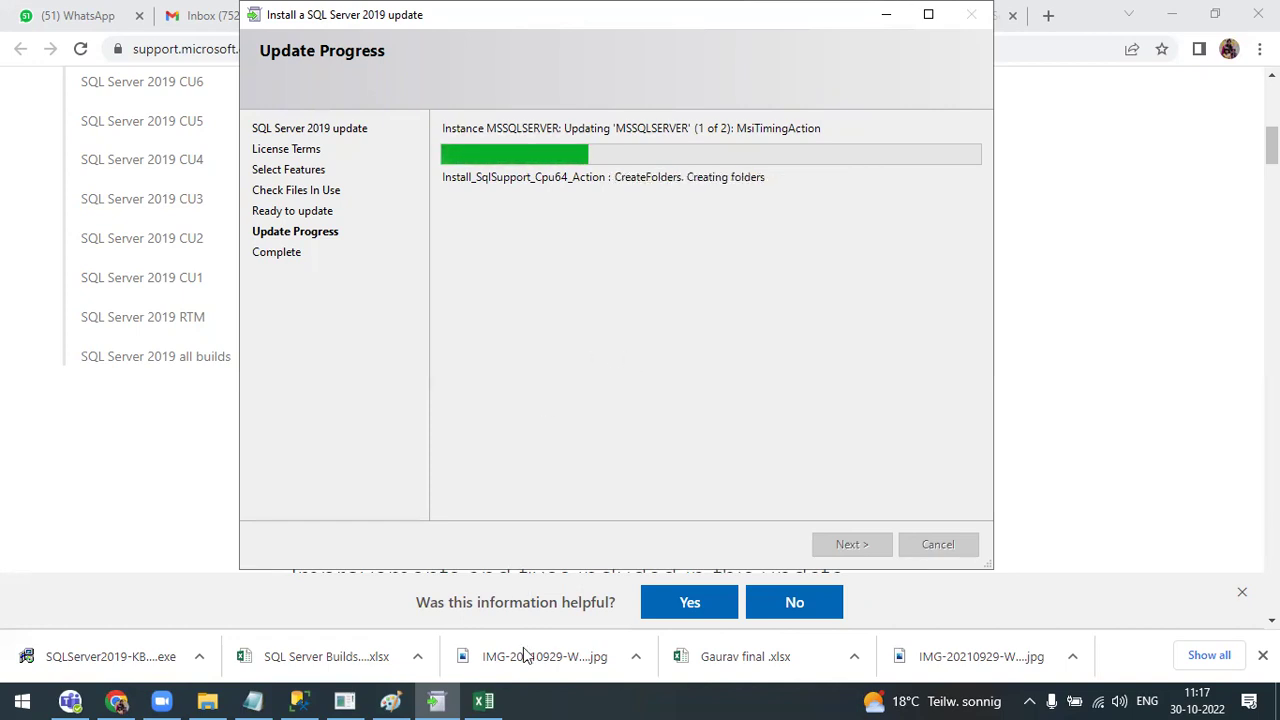
- Switch to the SQL Server Builds V4 workbook in Excel, maximize it and look through the 2019 Detailed Fixlist sheet
click(483, 701)
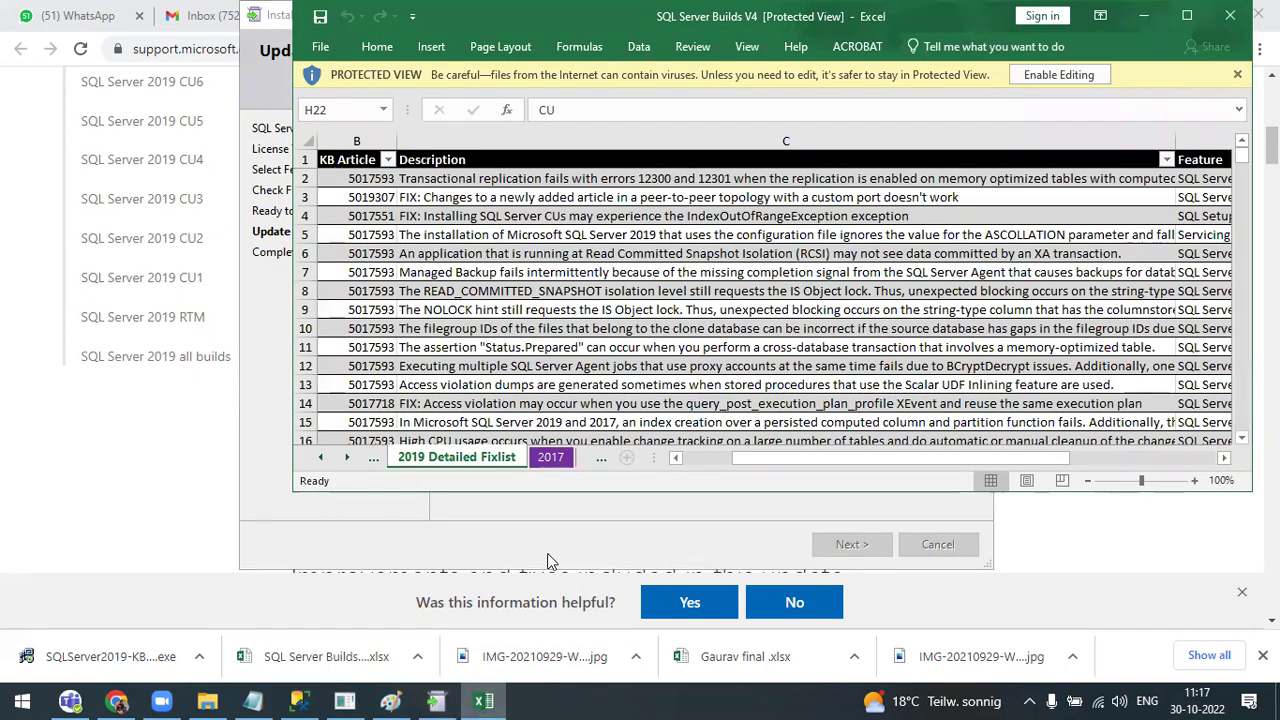
click(1189, 18)
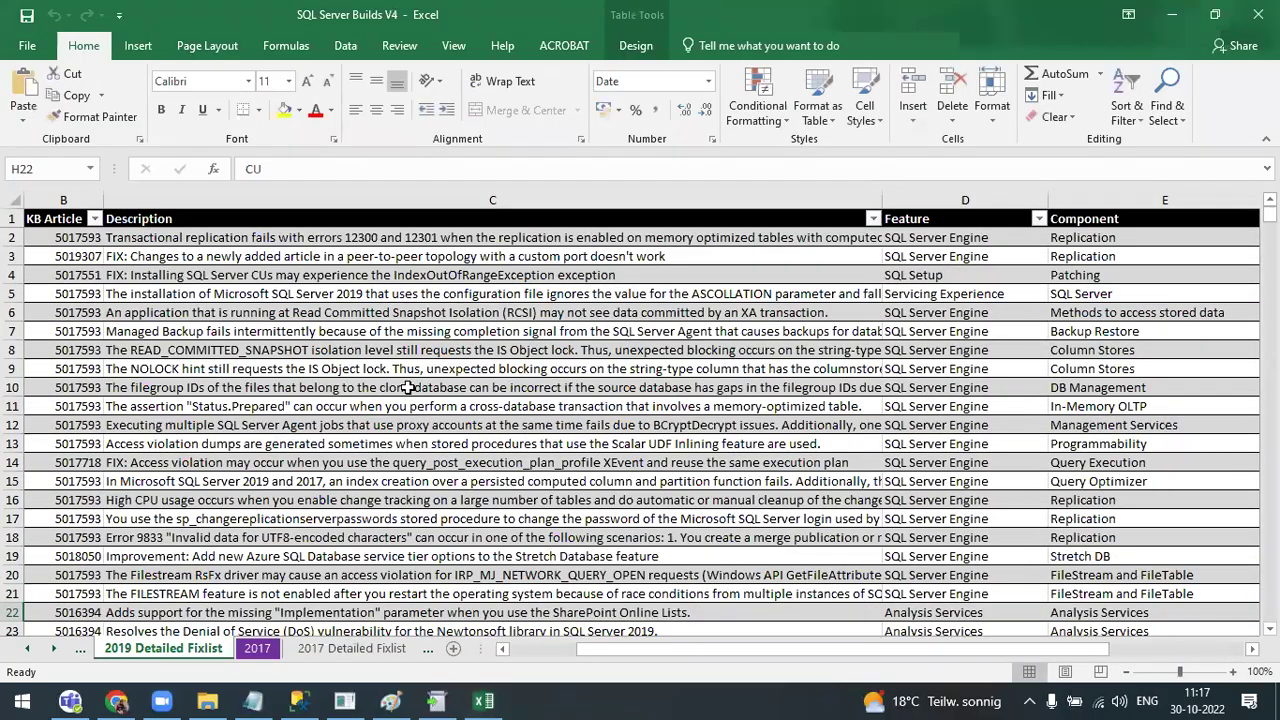
scroll(407, 387, down, 20)
scroll(395, 390, down, 20)
scroll(395, 390, down, 3)
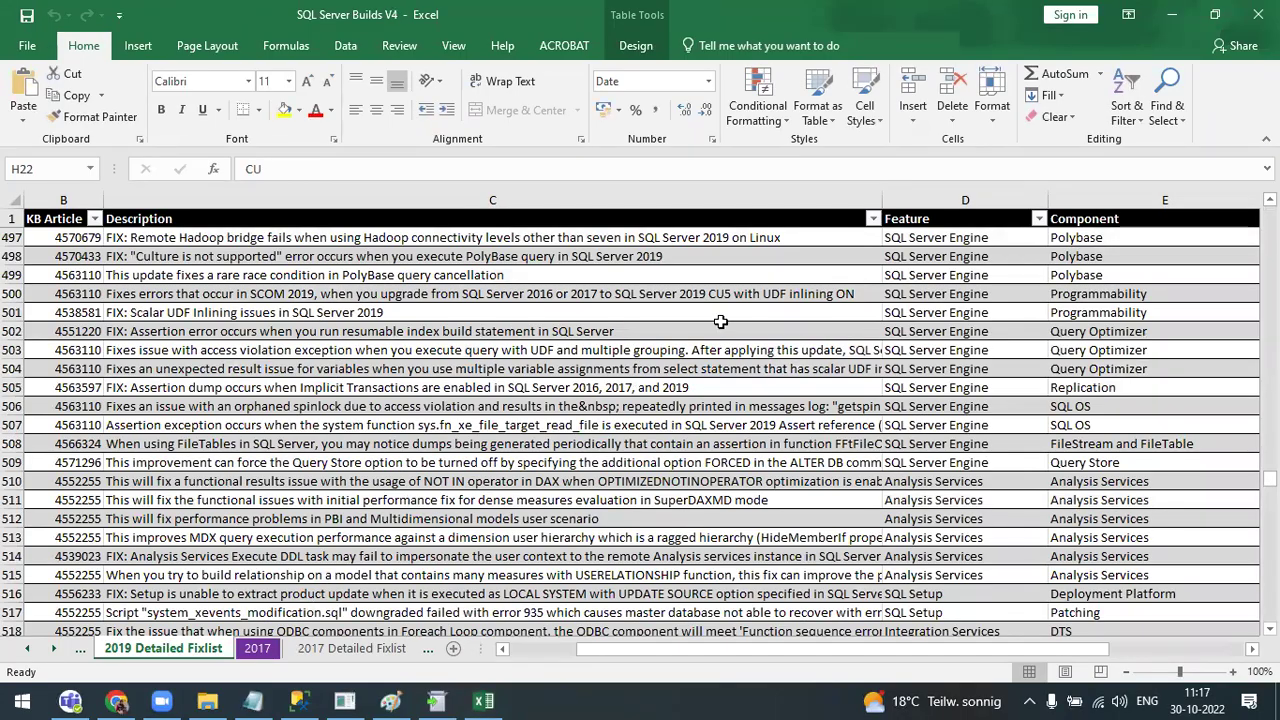
scroll(990, 320, up, 20)
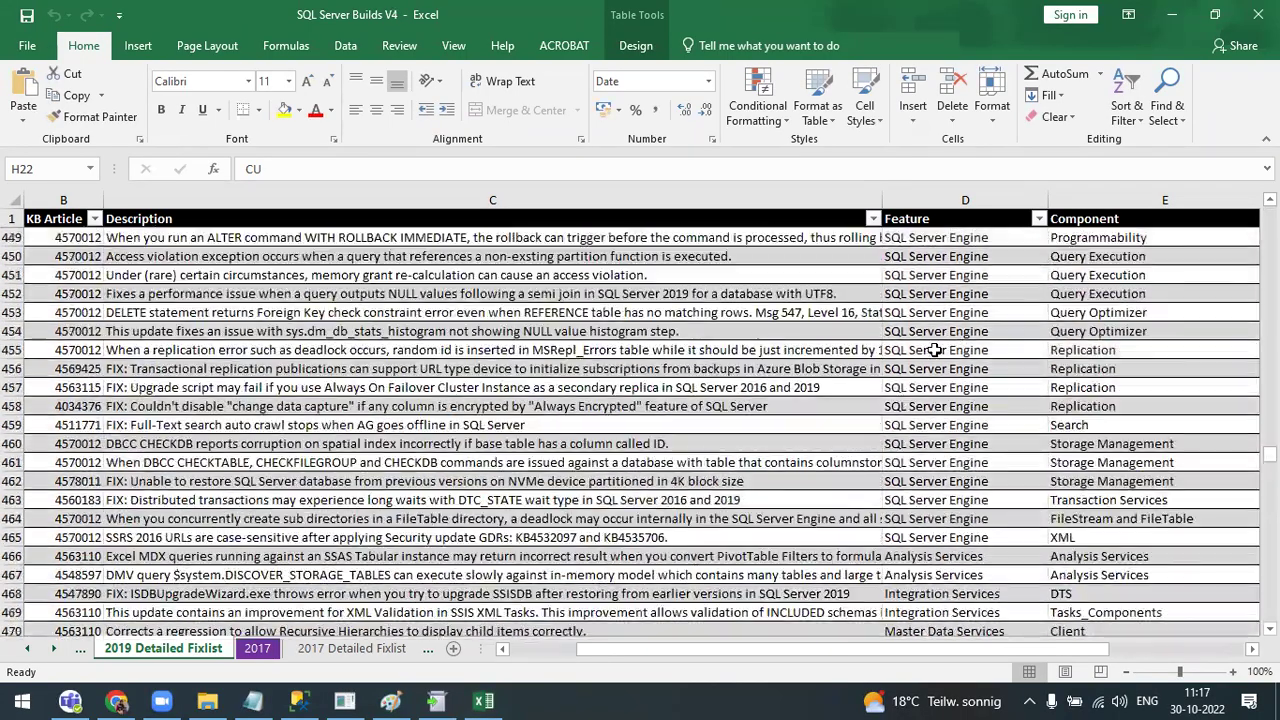
scroll(309, 368, up, 20)
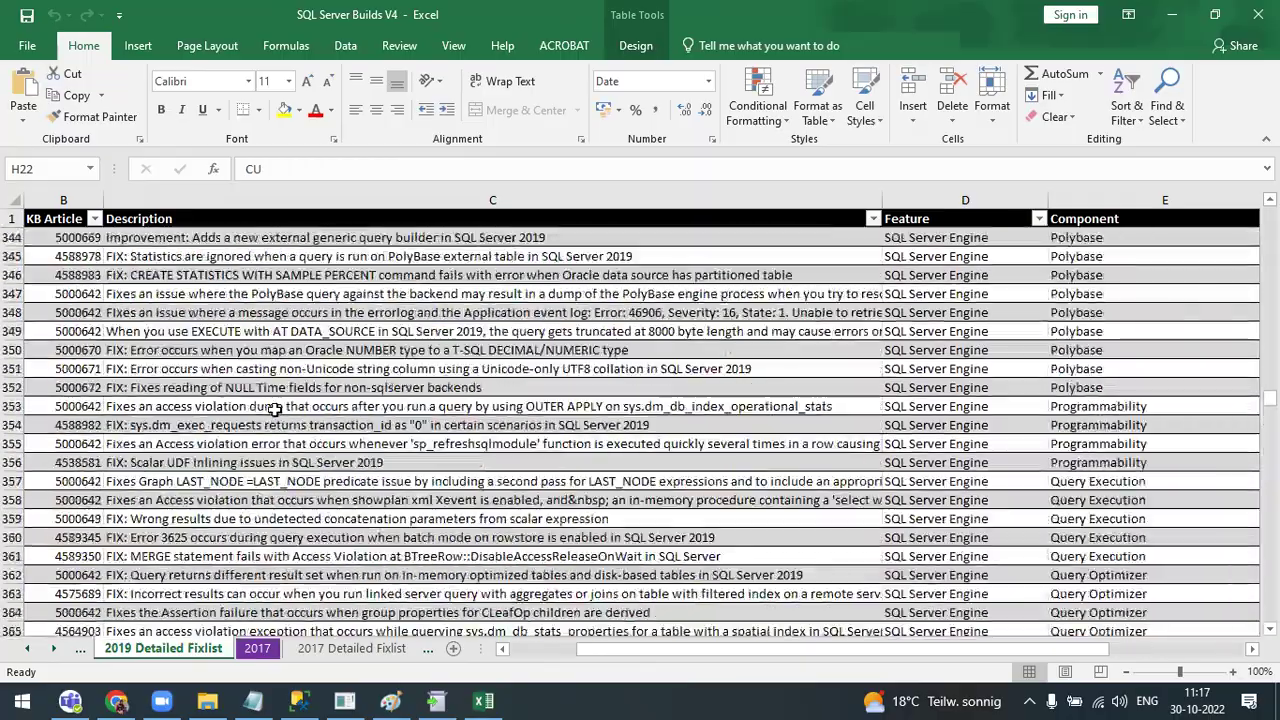
scroll(309, 422, up, 20)
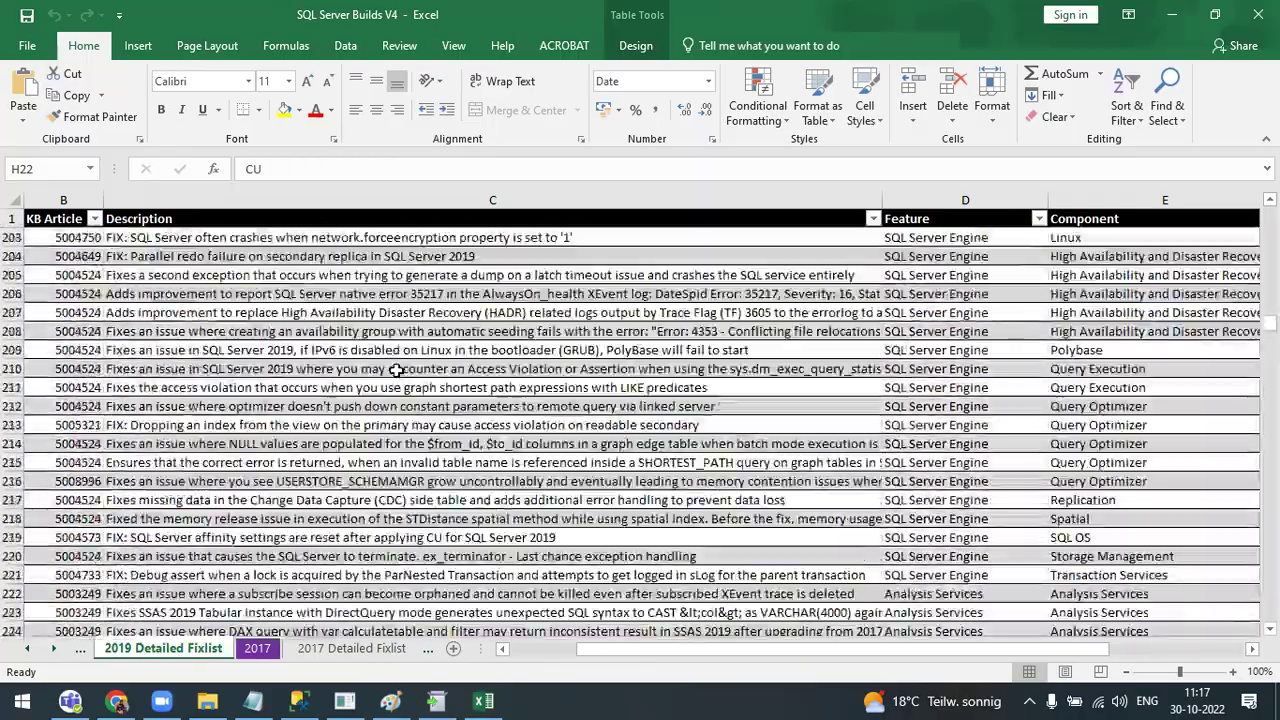
scroll(397, 370, up, 20)
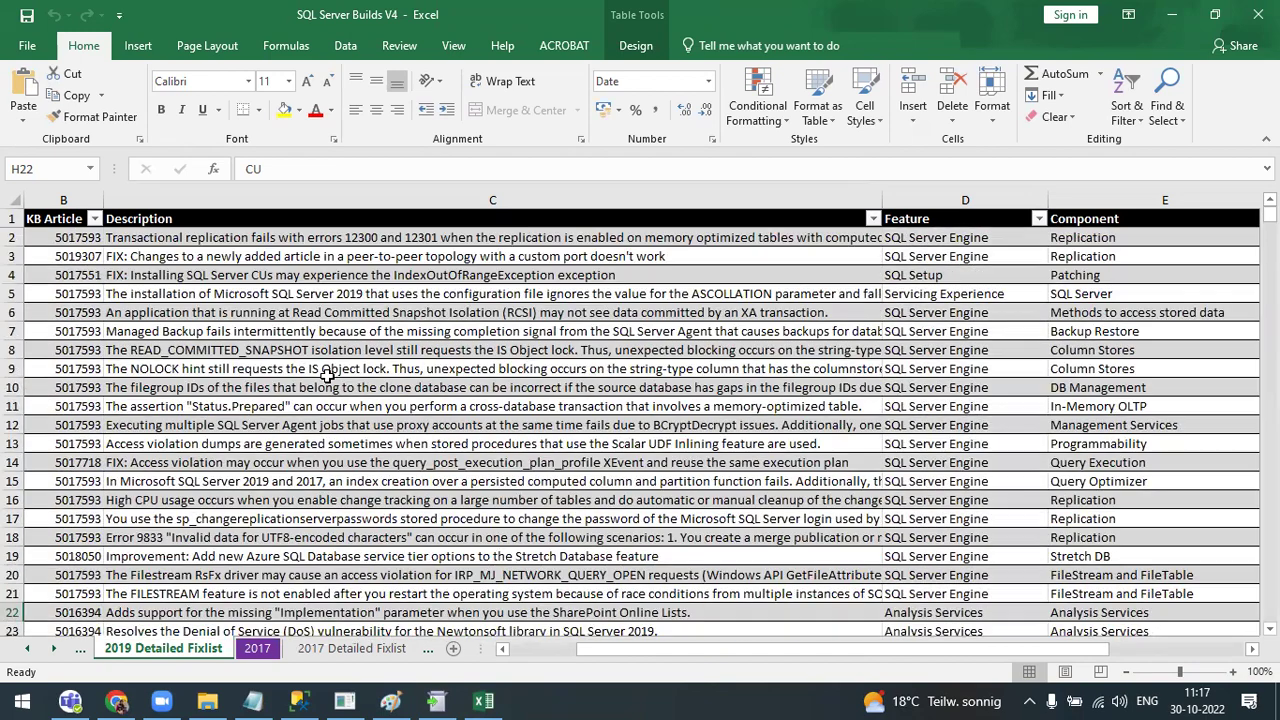
- Open the 2019 sheet and examine the CU18 entry with its release date, as well as the GDR entry in row 22
click(79, 650)
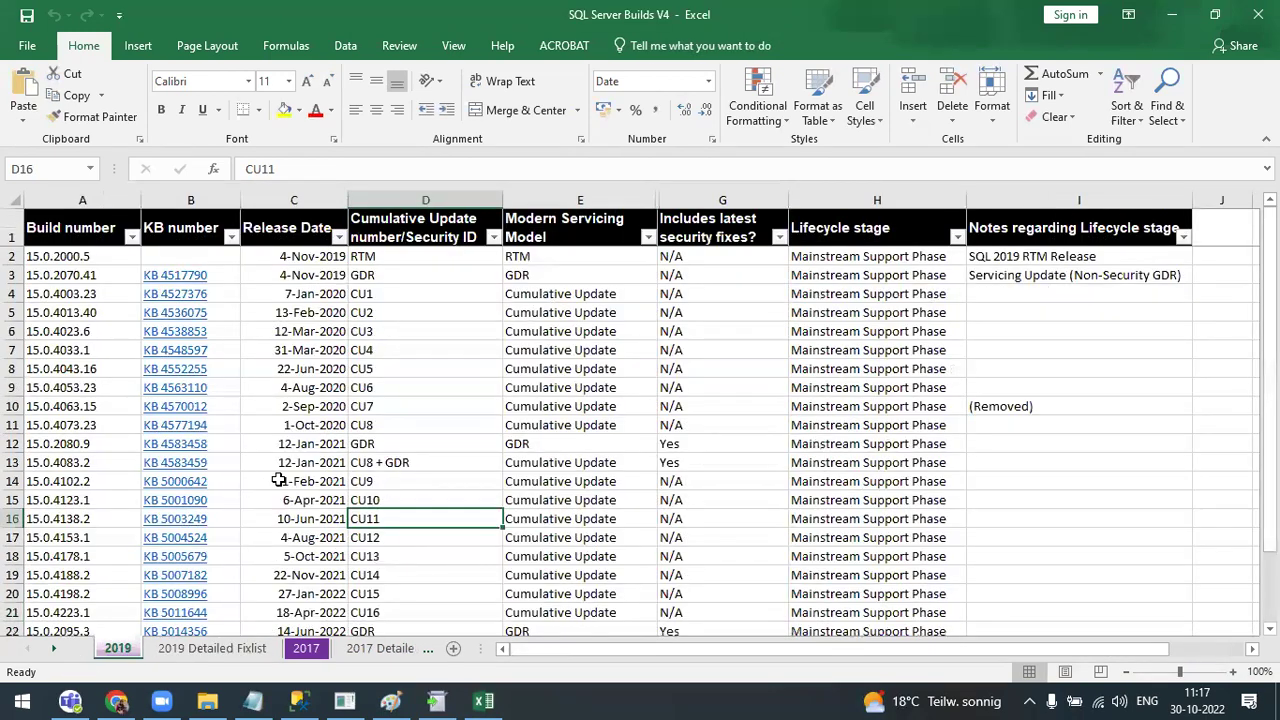
scroll(540, 397, down, 9)
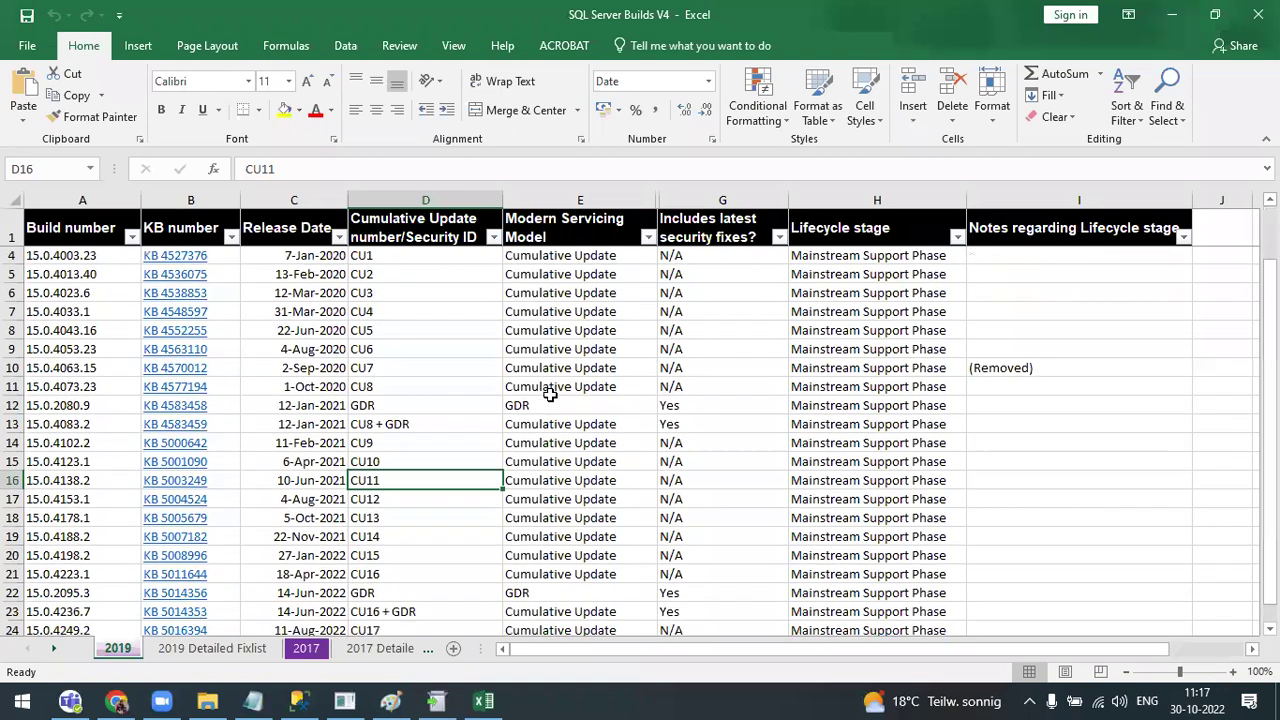
scroll(529, 407, up, 4)
scroll(515, 408, up, 1)
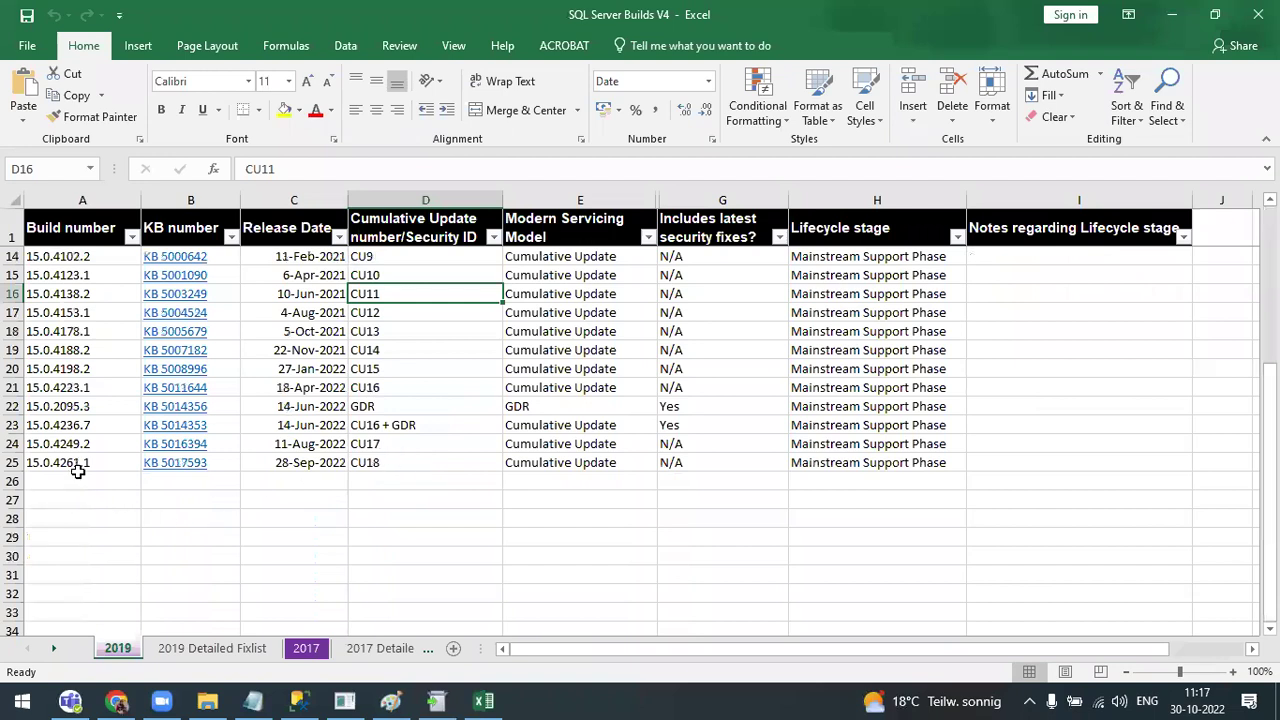
click(363, 452)
click(366, 461)
click(297, 465)
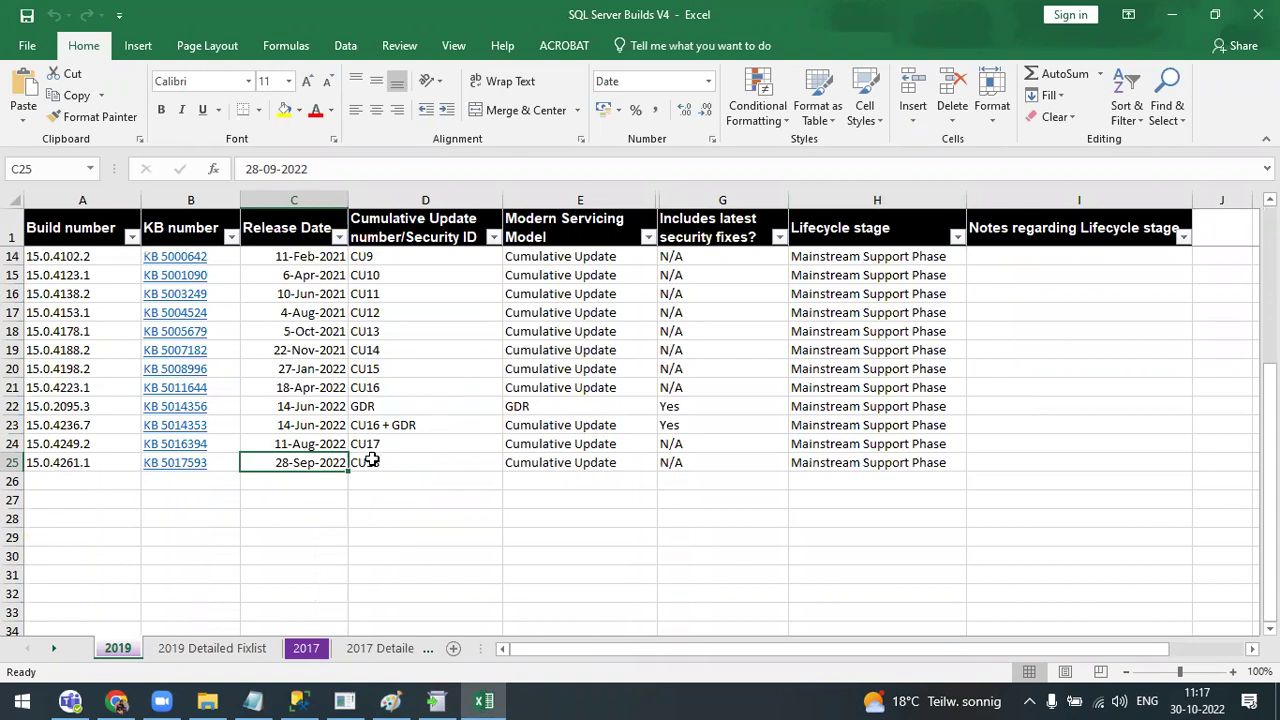
click(367, 409)
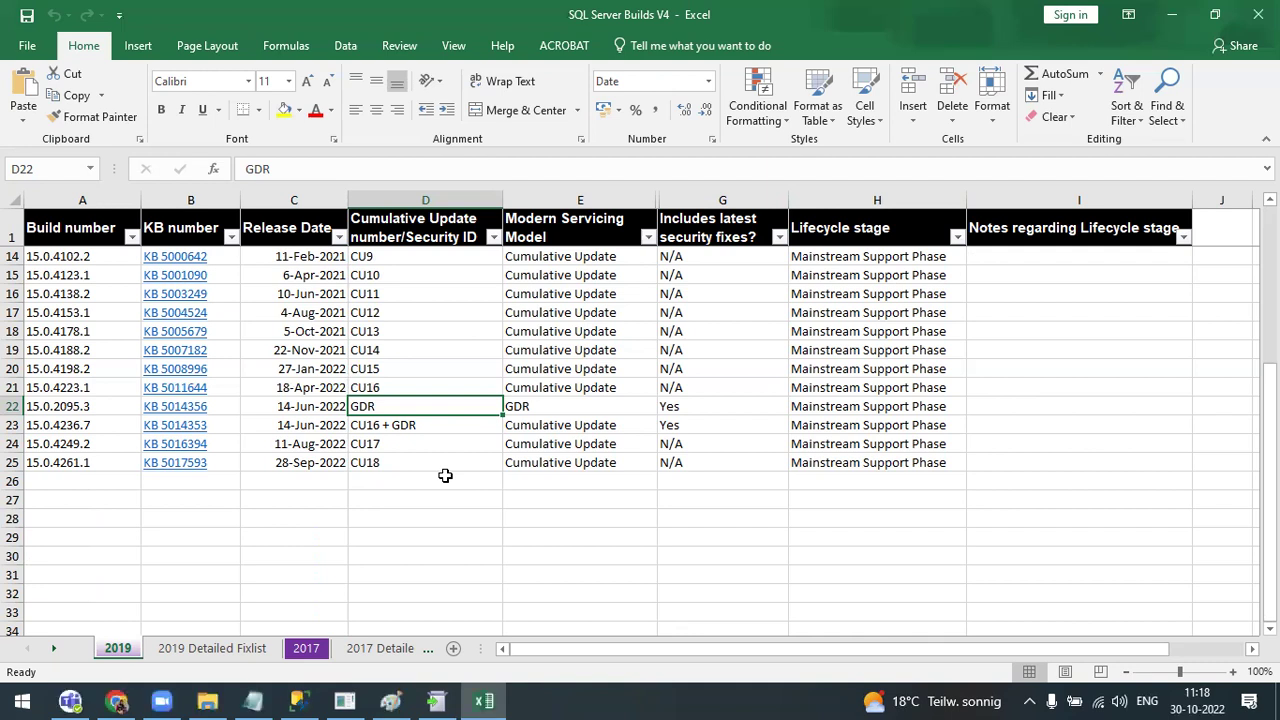
- Examine the RTM and first GDR release dates and the CU1 to CU5 entries on the 2019 sheet
scroll(231, 417, up, 4)
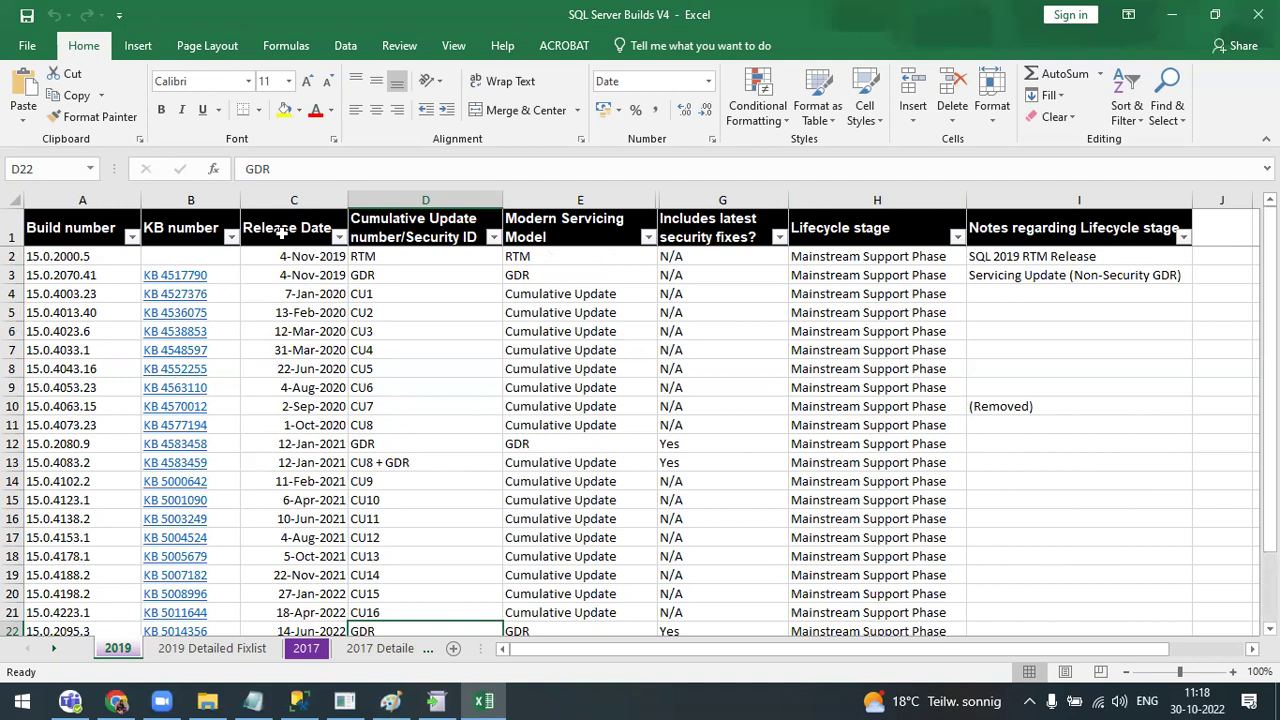
click(322, 257)
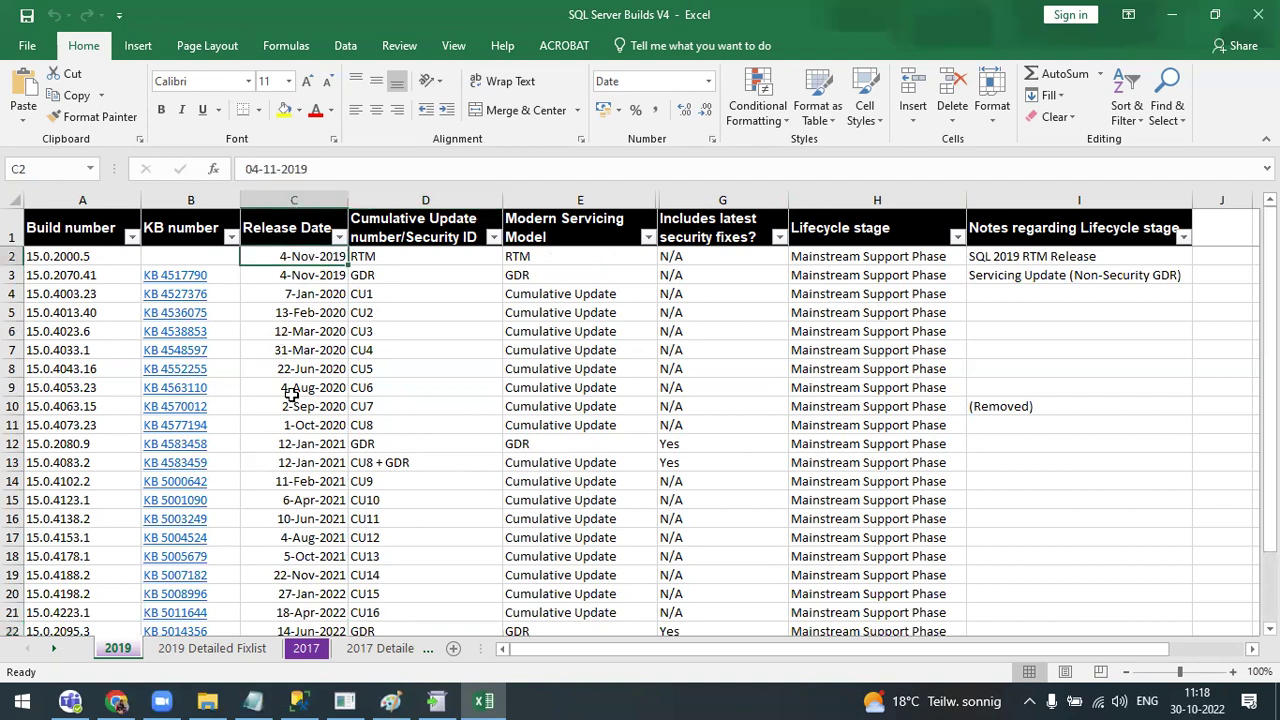
scroll(294, 408, down, 1)
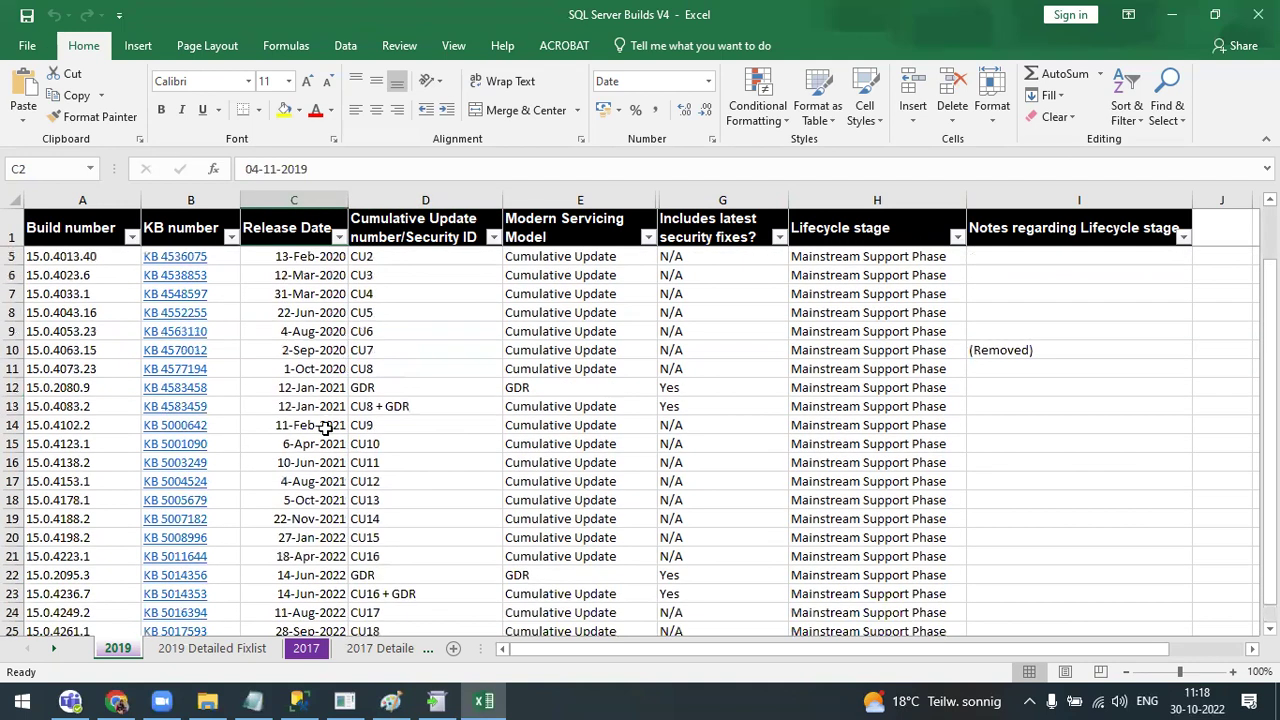
scroll(325, 428, up, 1)
click(368, 275)
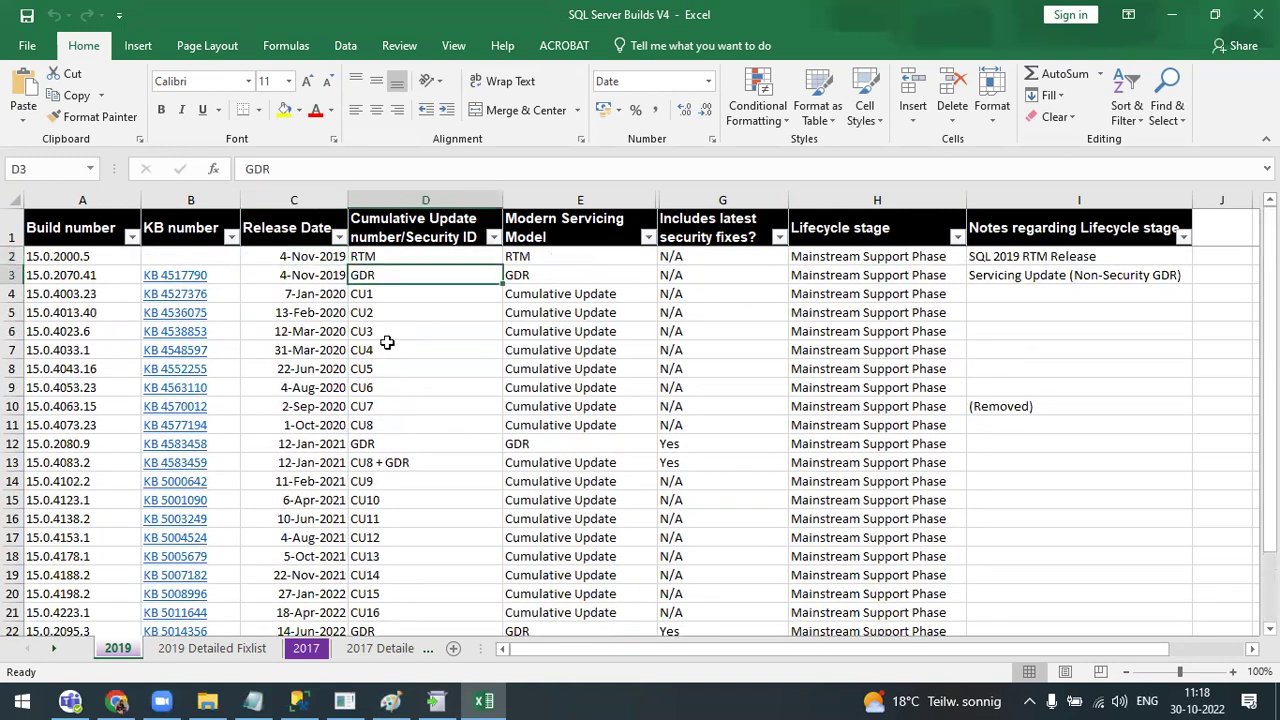
drag(371, 292, 360, 367)
click(686, 403)
click(283, 273)
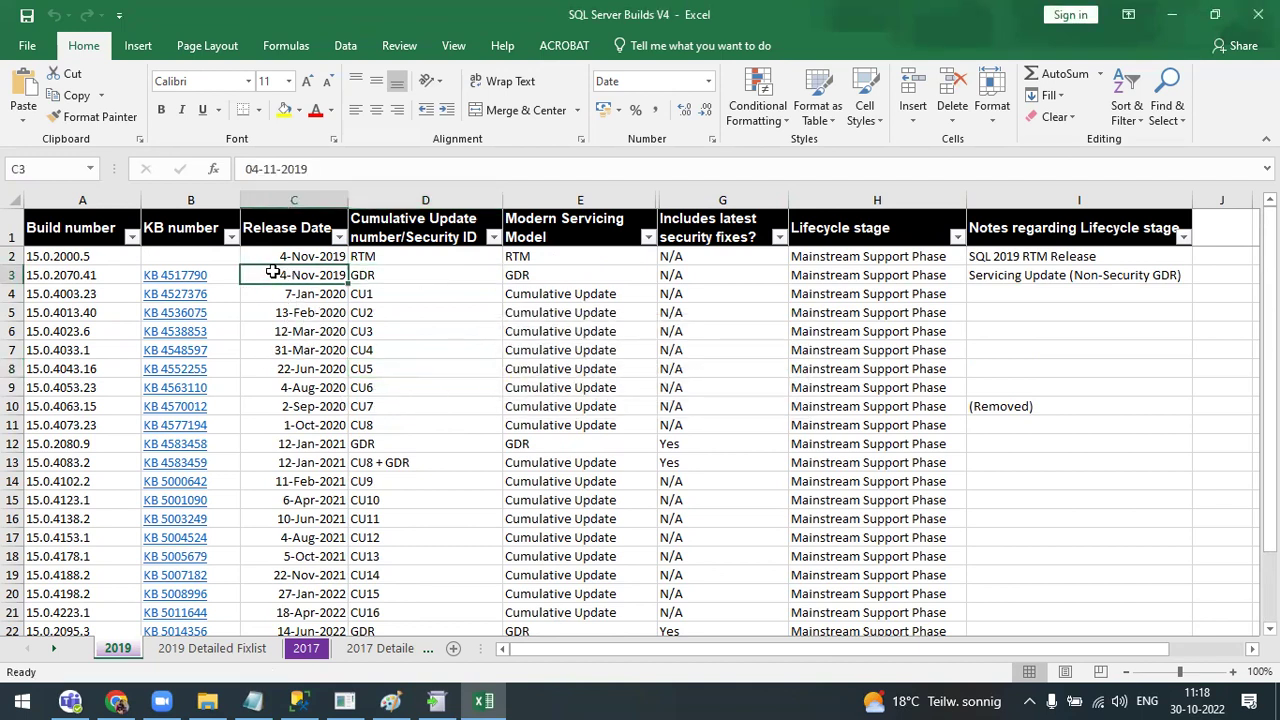
- Go through the release dates one by one from CU1 to CU9 to compare the intervals between updates
click(281, 298)
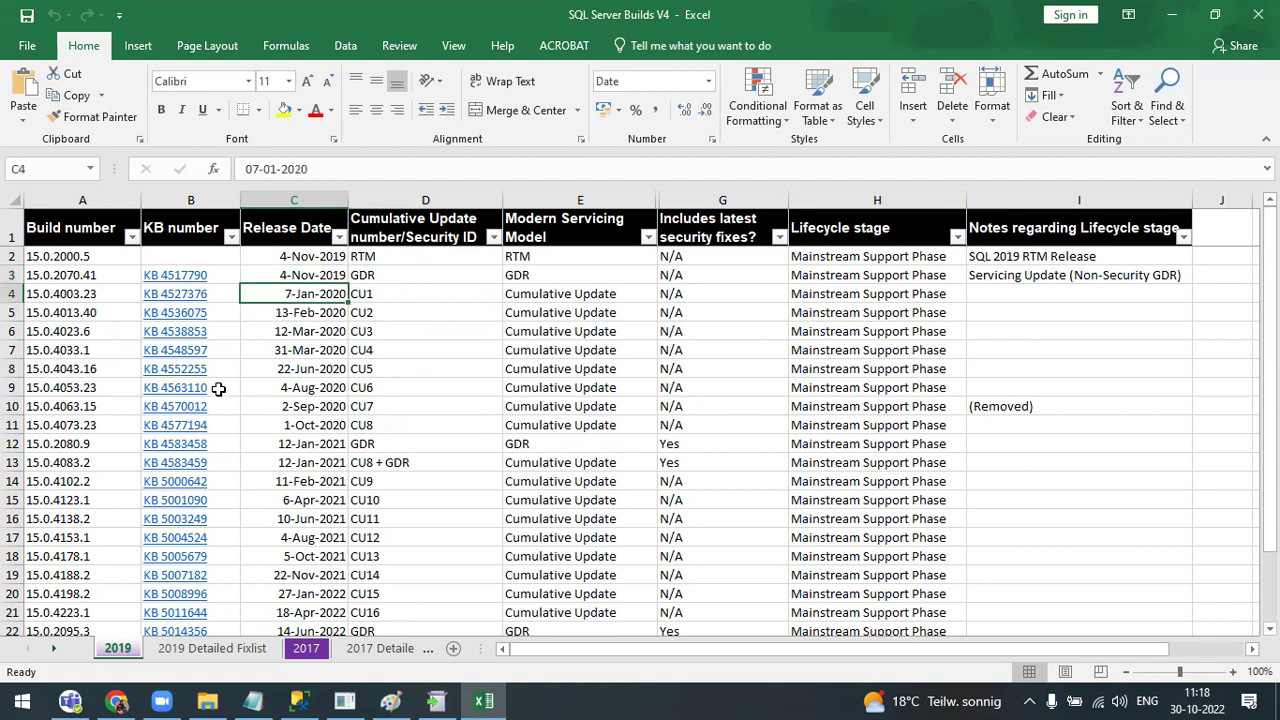
click(302, 310)
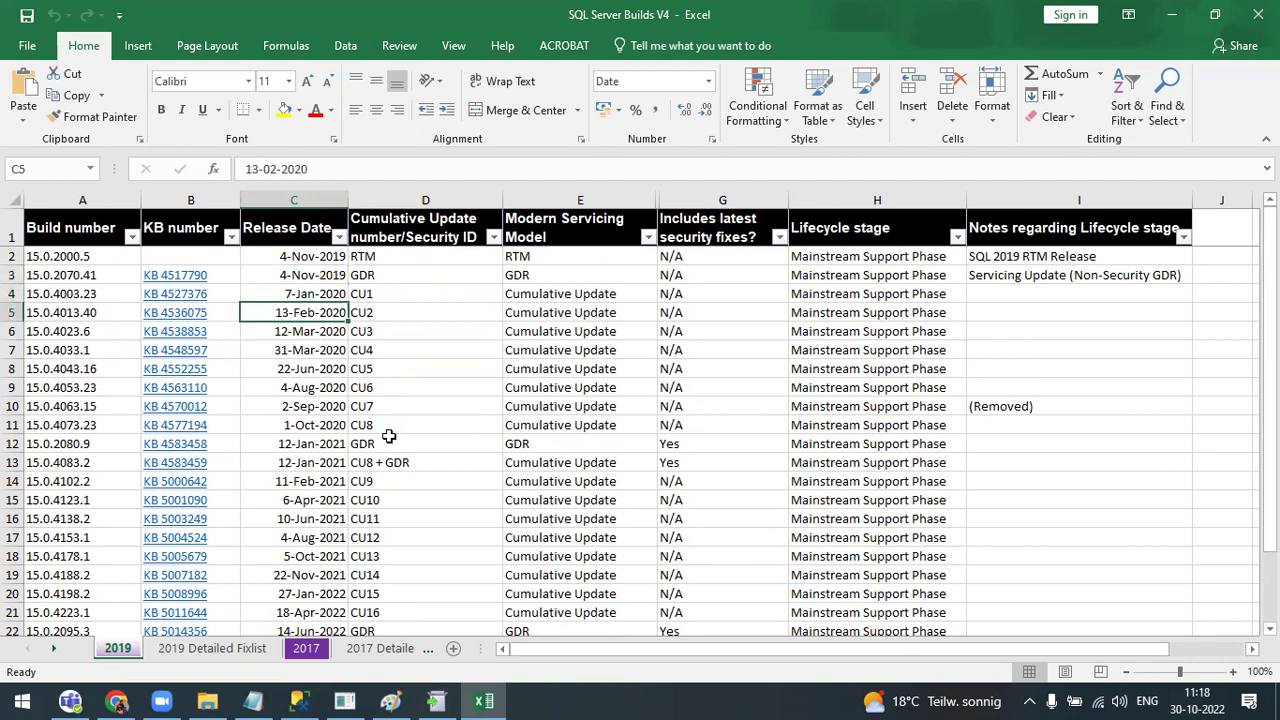
click(326, 335)
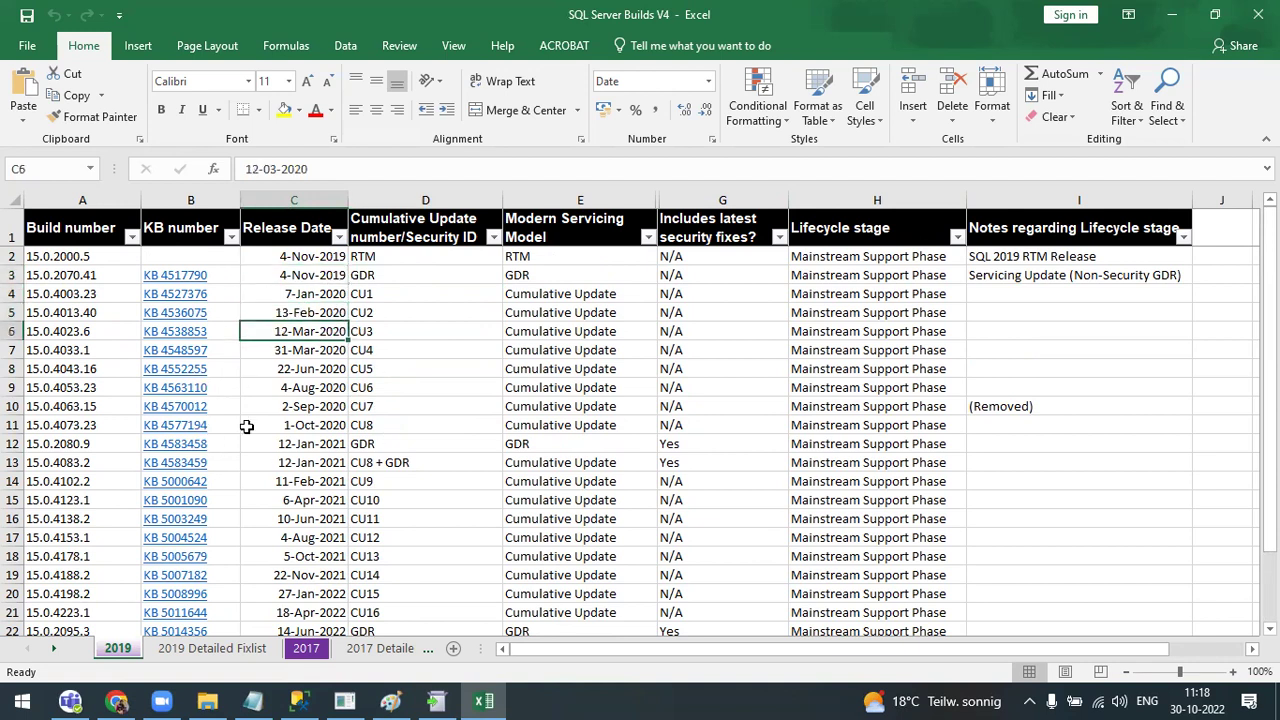
click(298, 350)
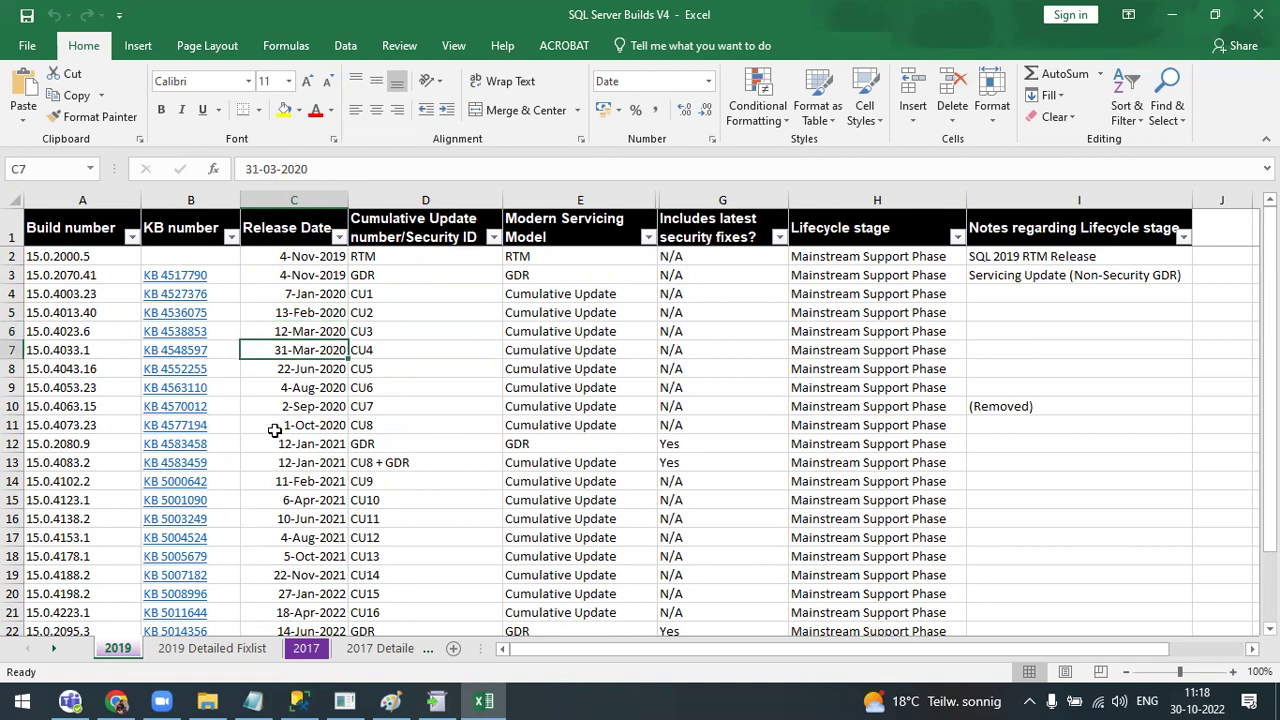
click(318, 370)
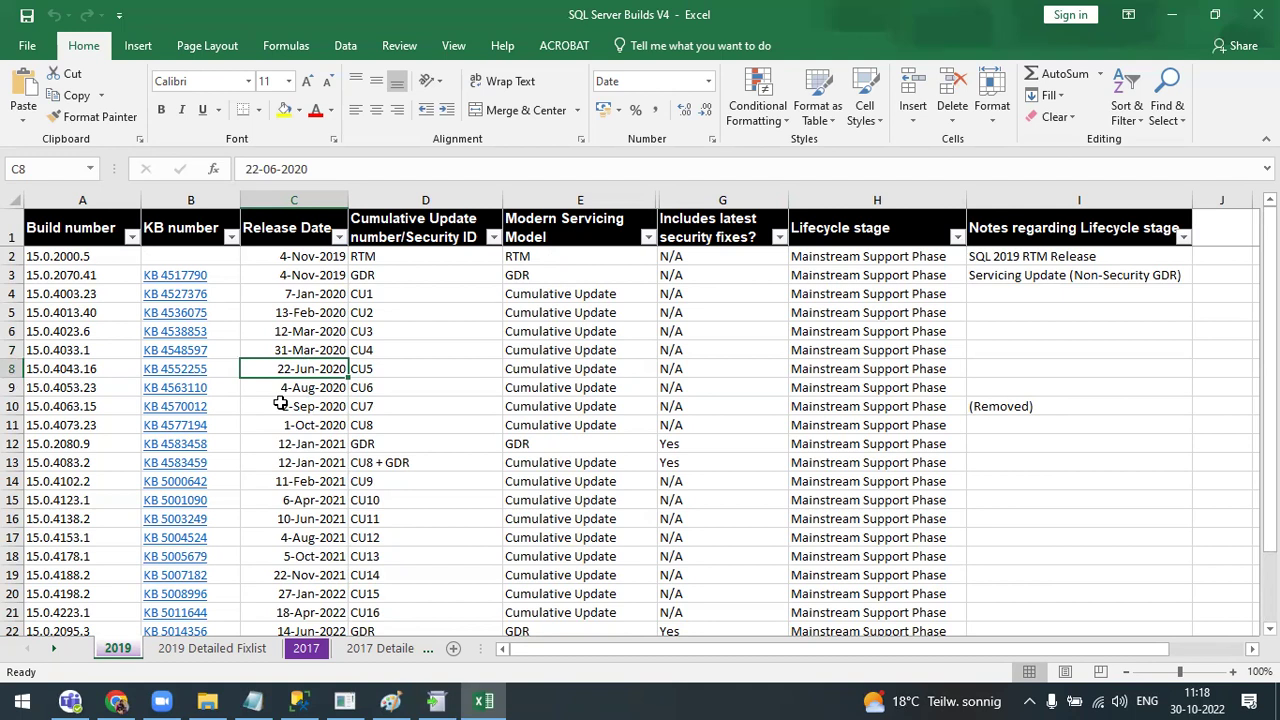
click(292, 391)
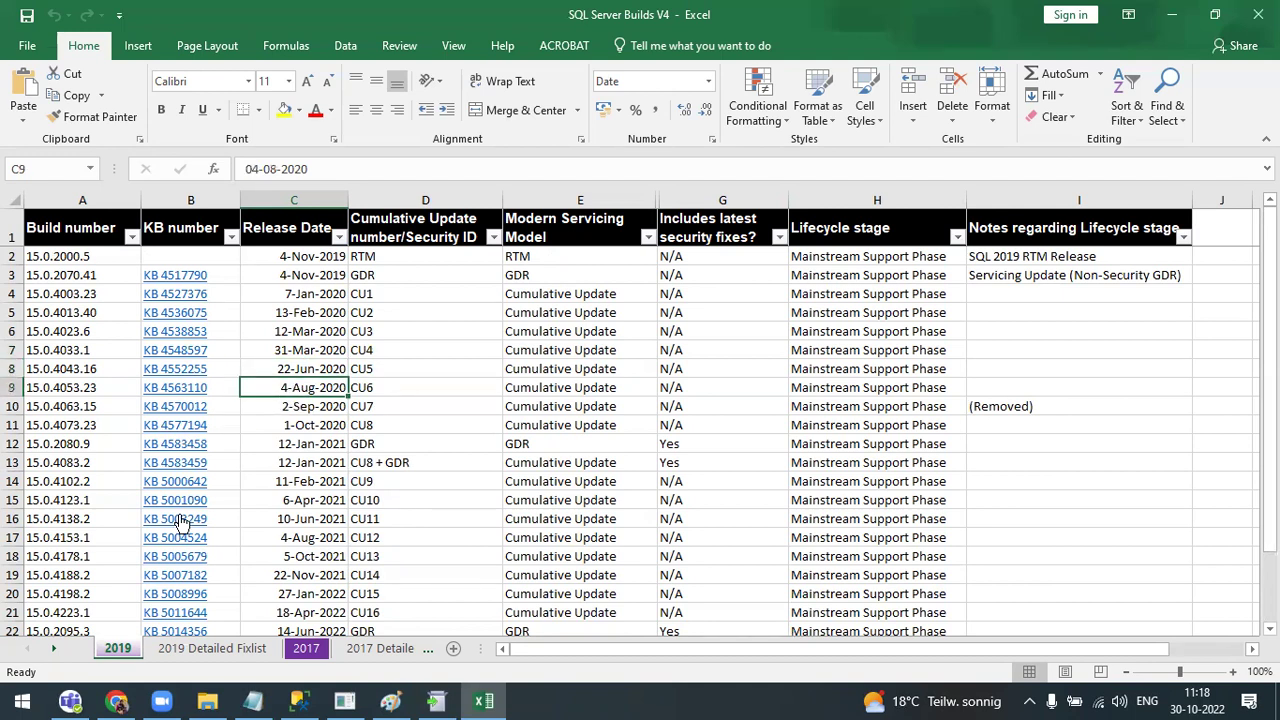
click(300, 406)
click(298, 443)
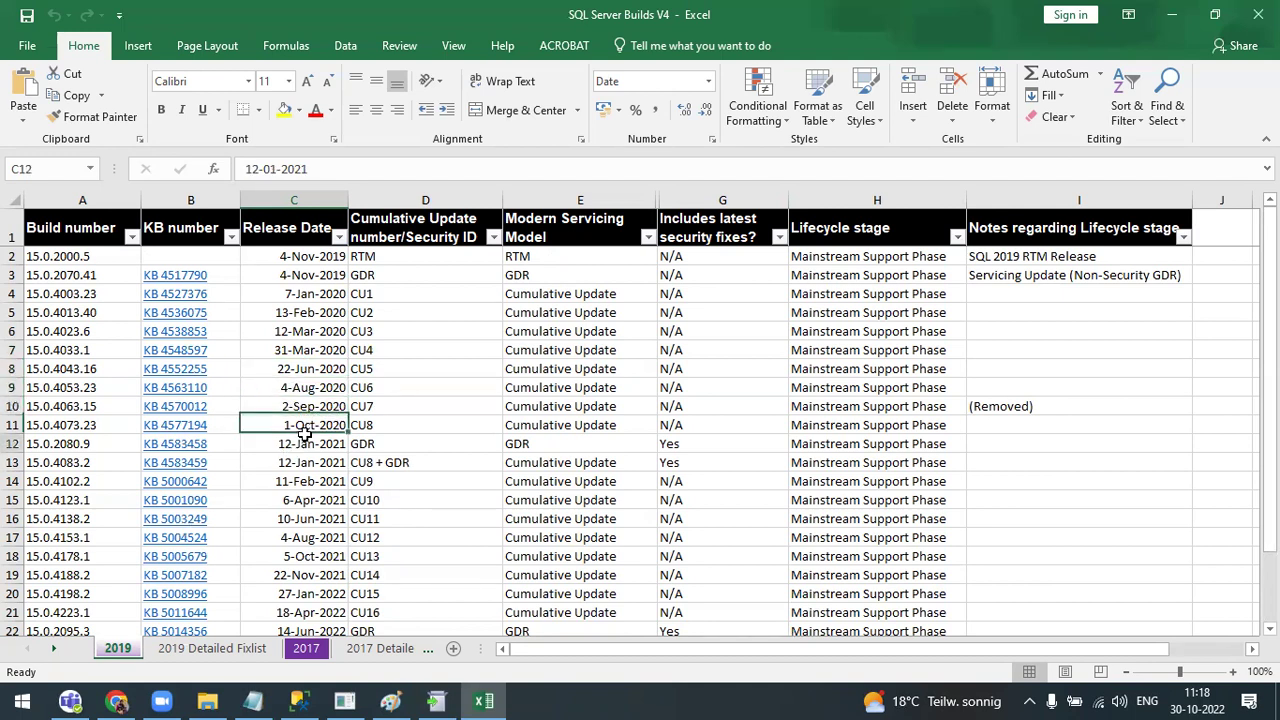
click(298, 481)
- Examine the release dates from CU11 to CU18 and highlight the dates from CU12 to CU17
scroll(300, 495, down, 2)
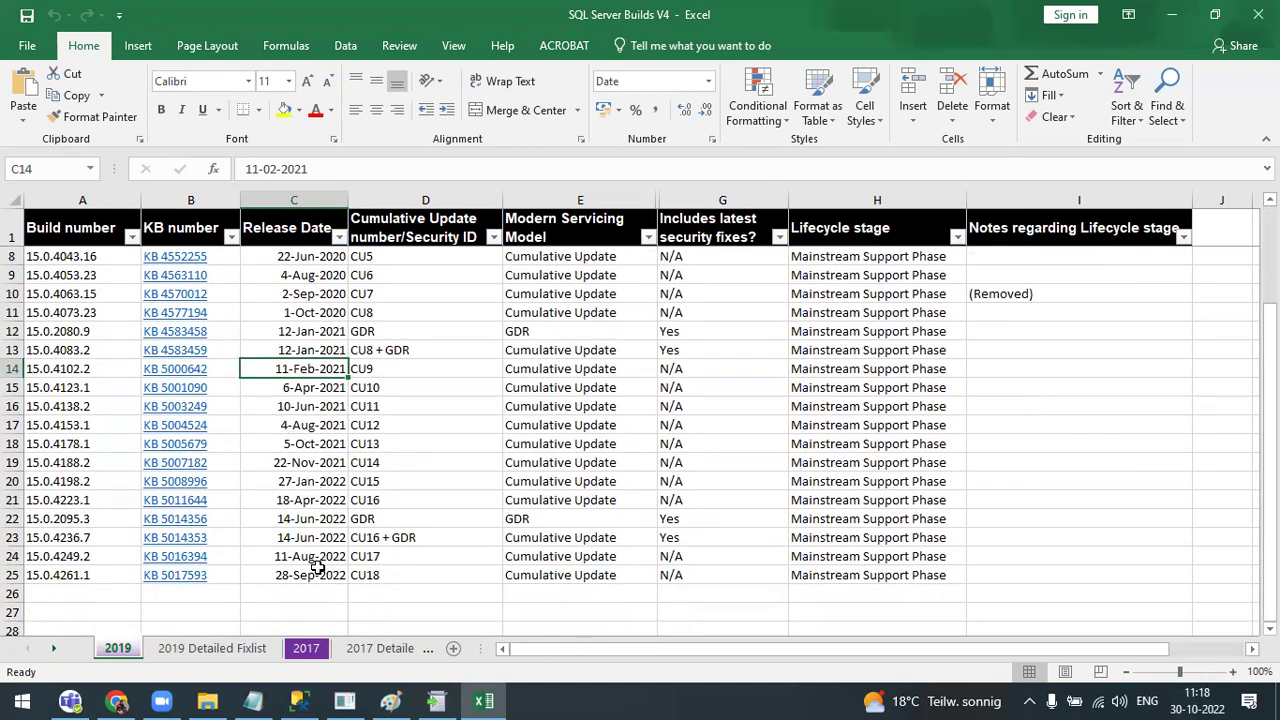
click(316, 404)
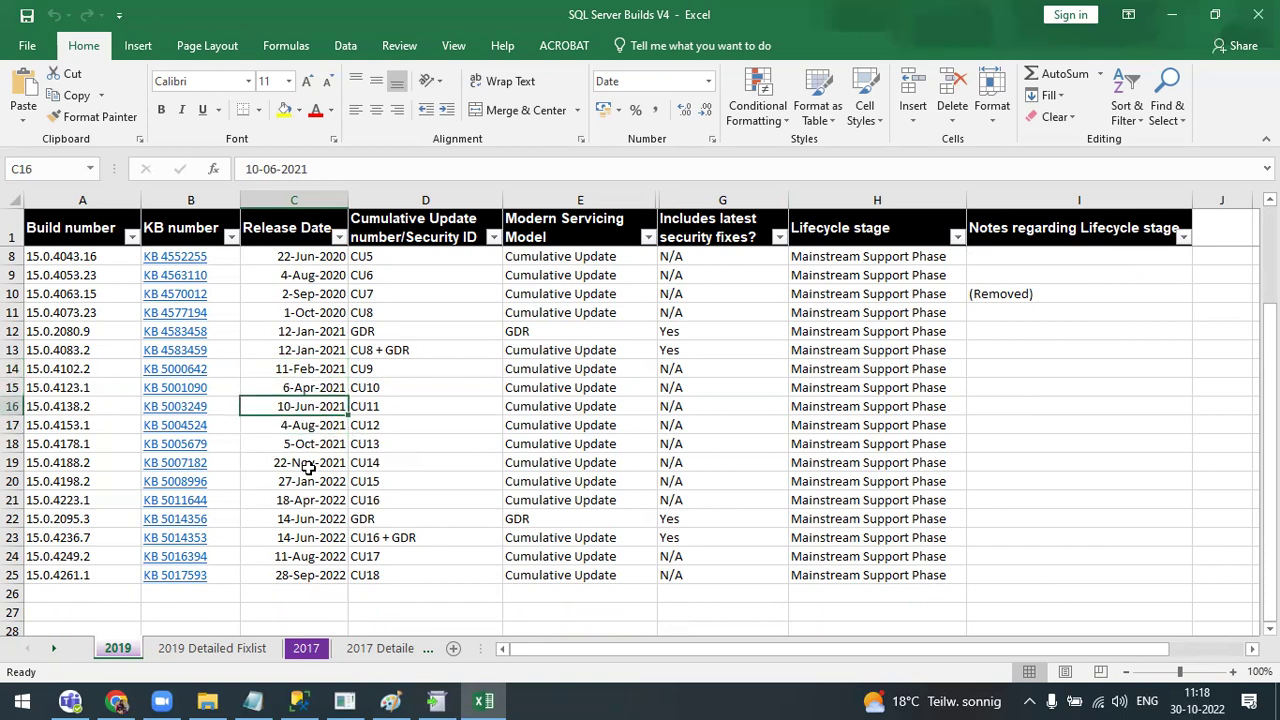
click(316, 577)
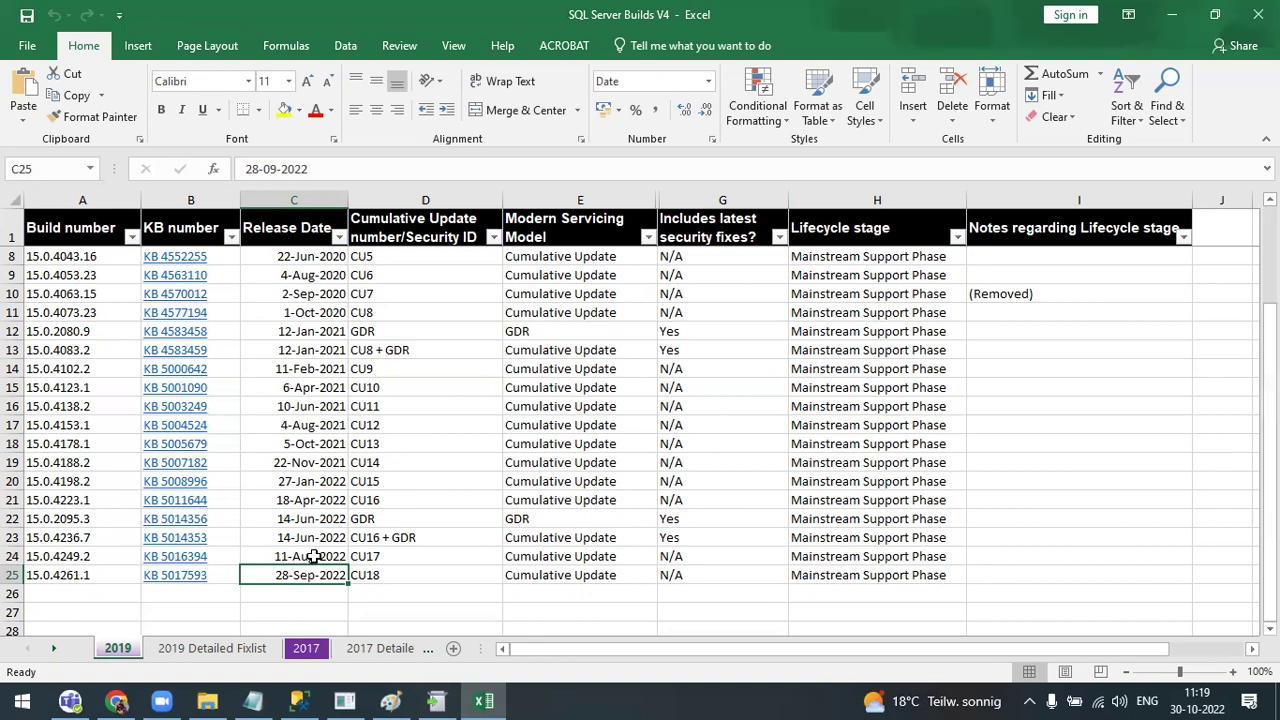
scroll(306, 562, down, 1)
drag(300, 406, 296, 521)
drag(312, 368, 298, 500)
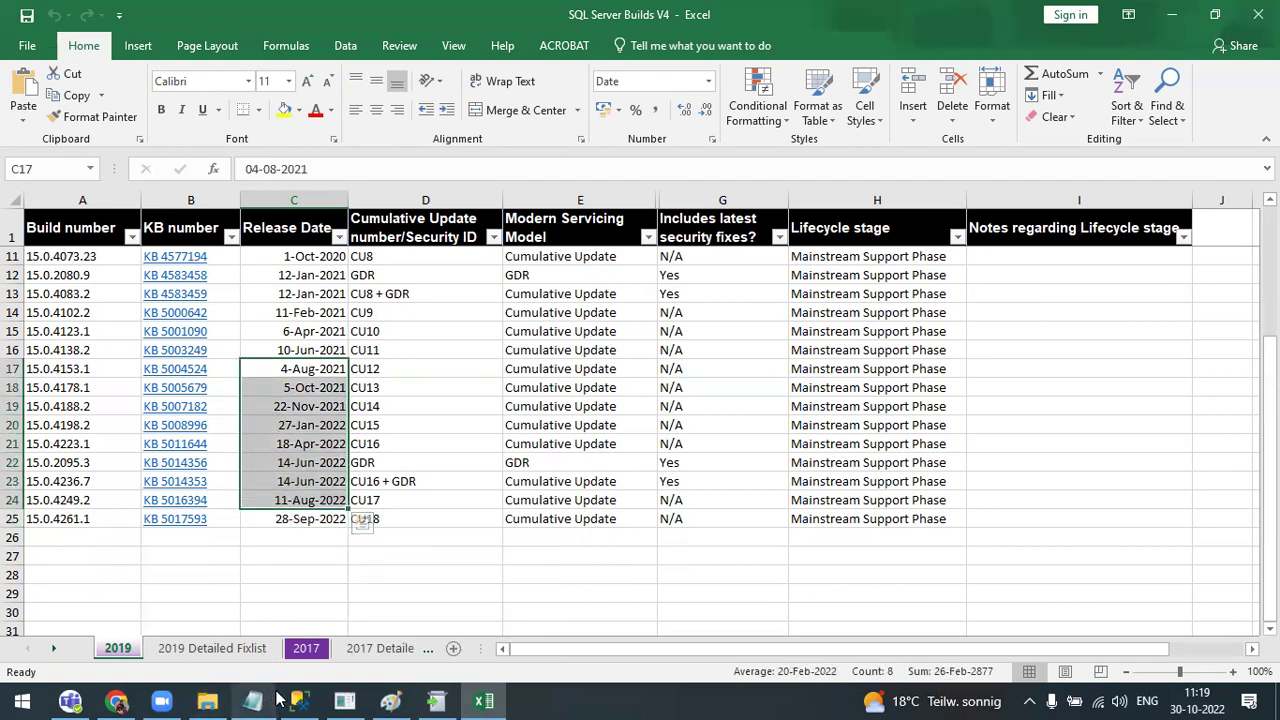
- Check the update wizard's progress and the instance versions listed in SQL Server Management Studio, and return to the wizard
click(436, 701)
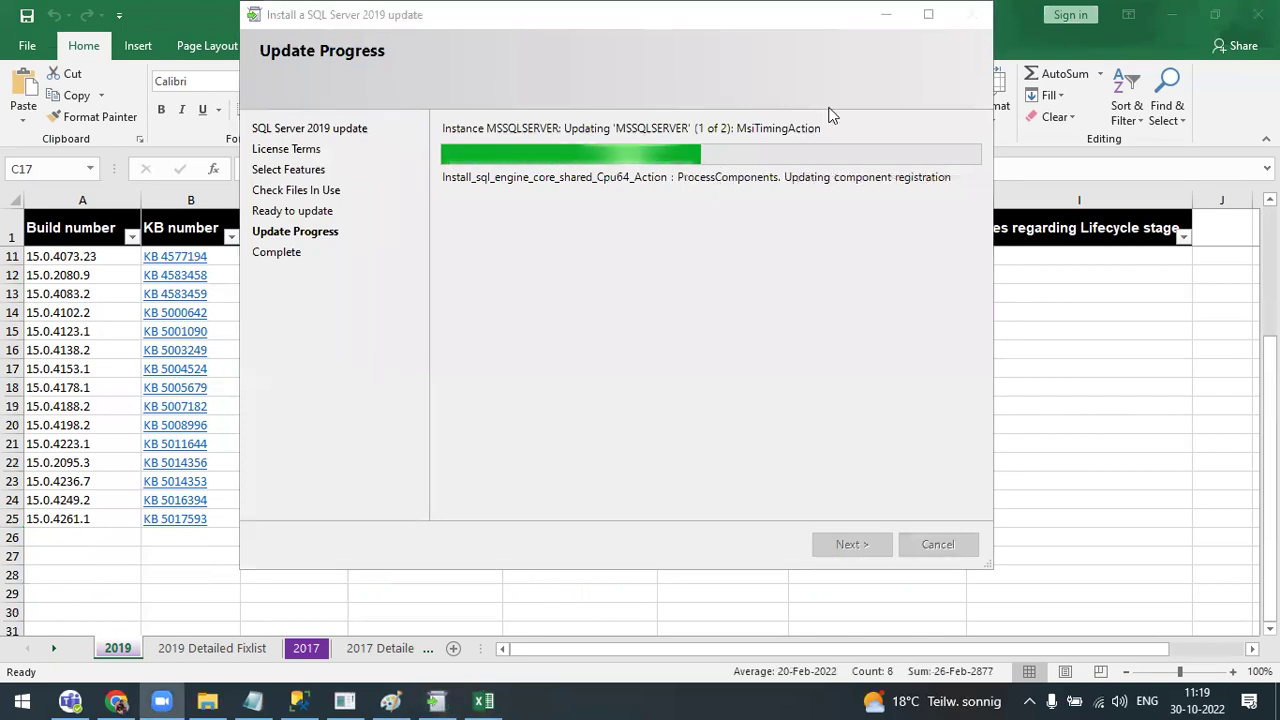
click(889, 18)
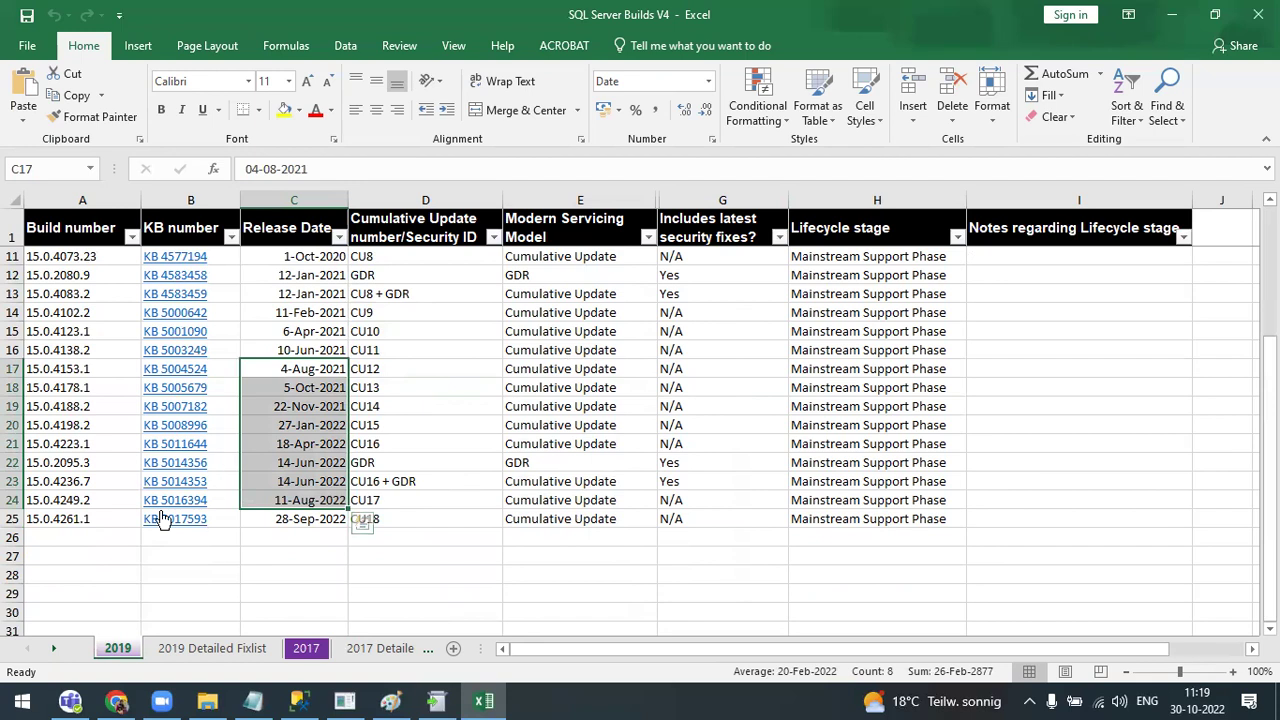
click(298, 700)
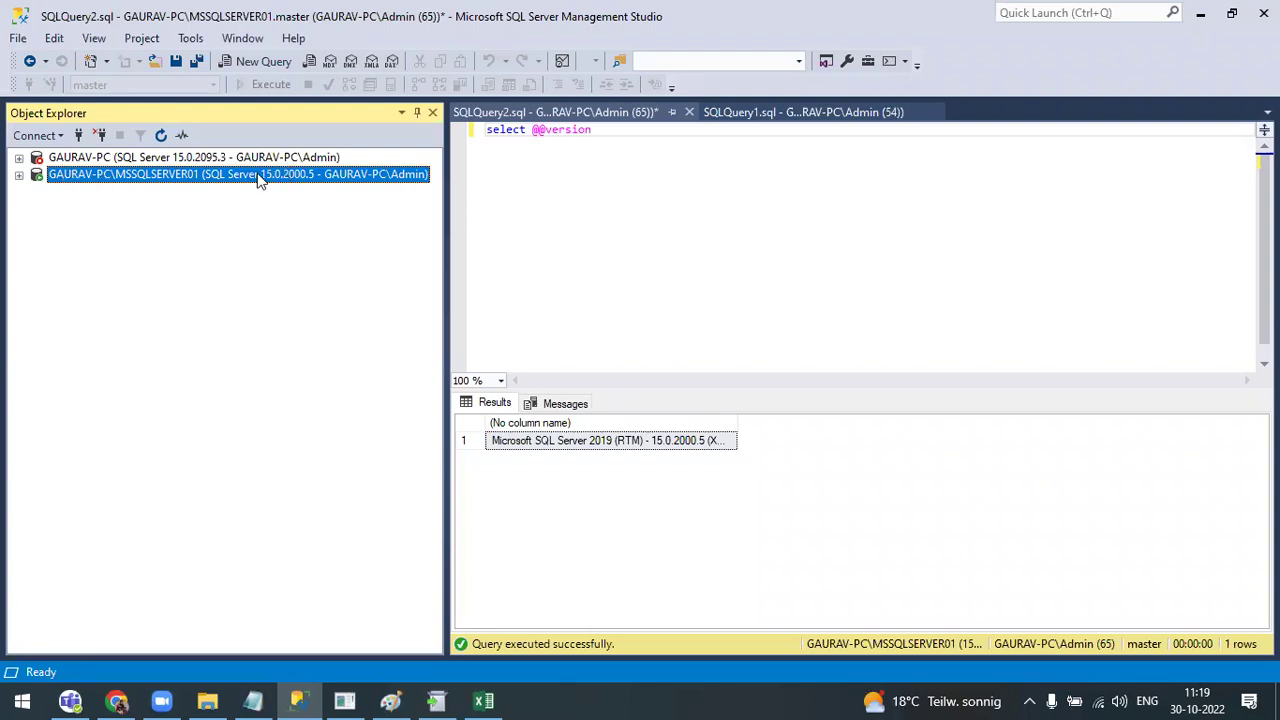
click(22, 700)
click(731, 203)
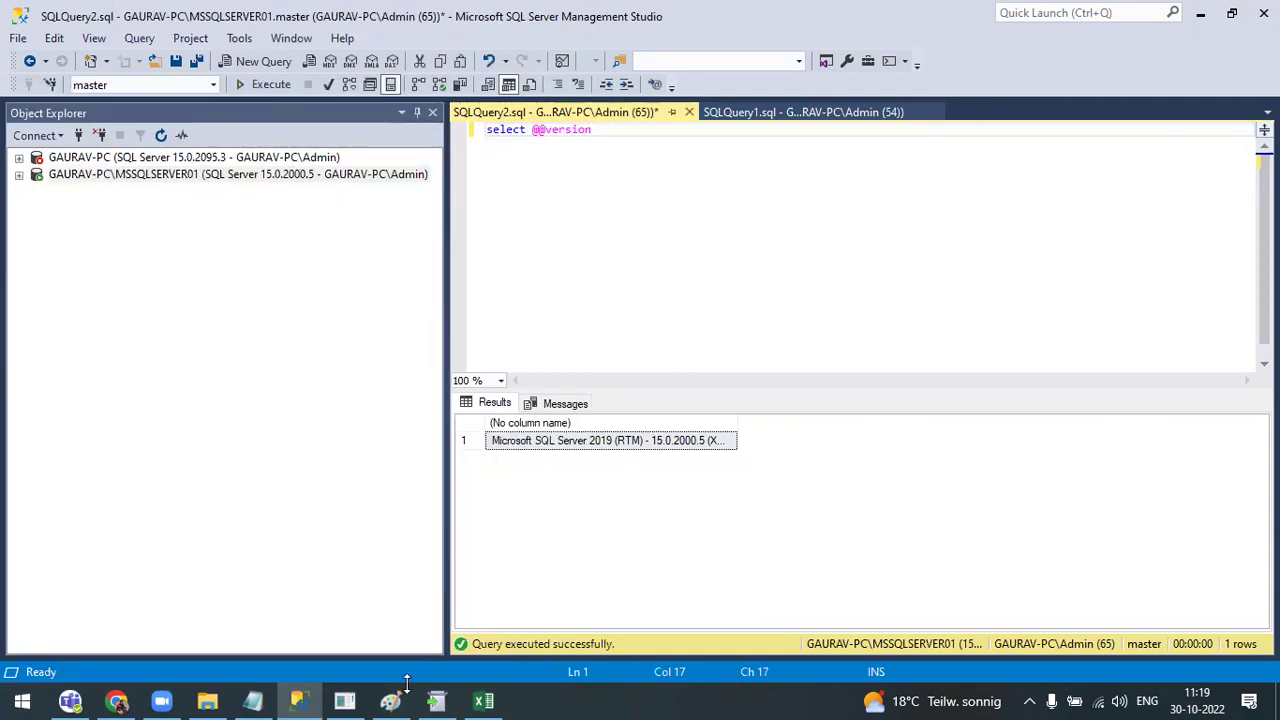
click(436, 700)
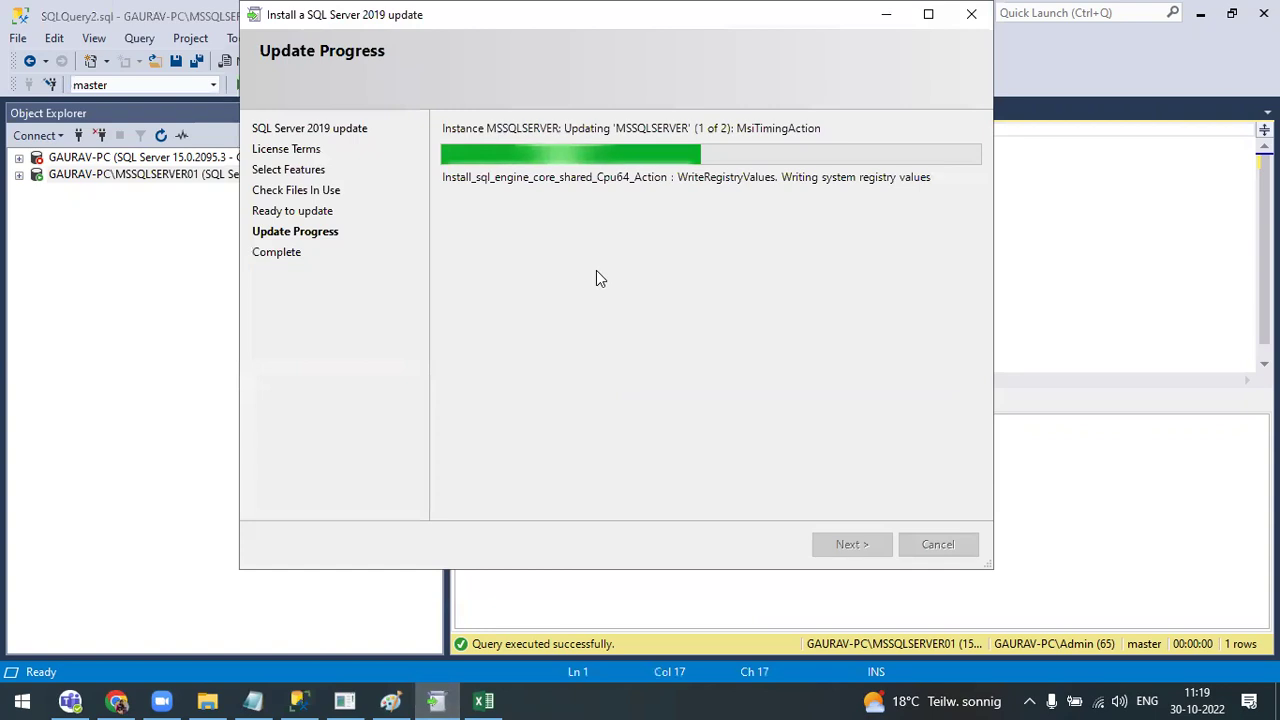